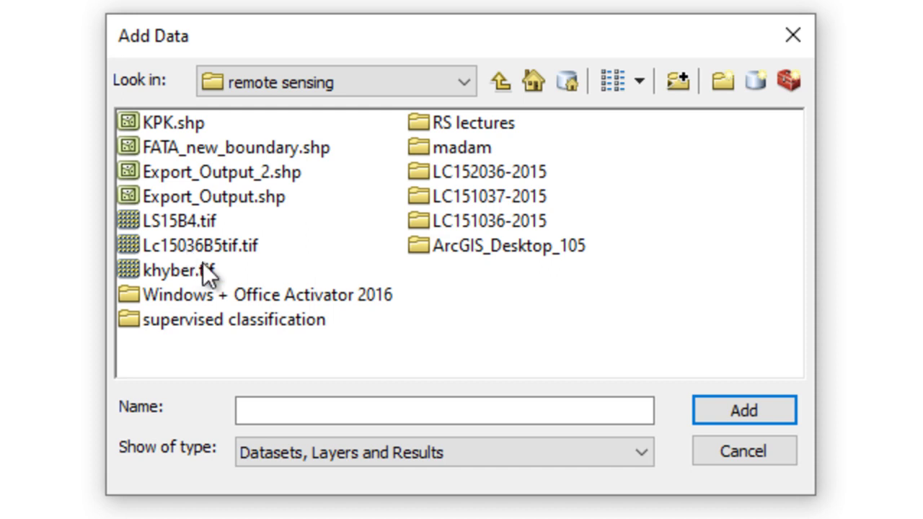
double_click(470, 173)
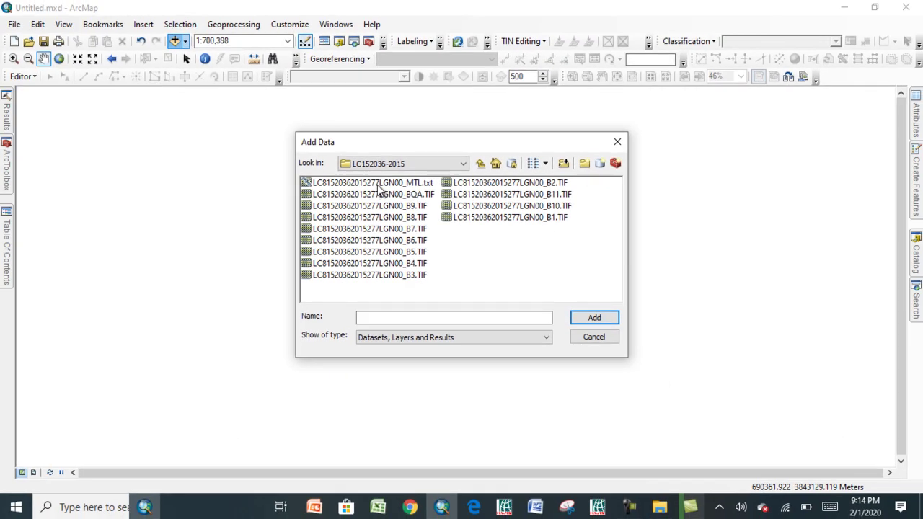
left_click(378, 186)
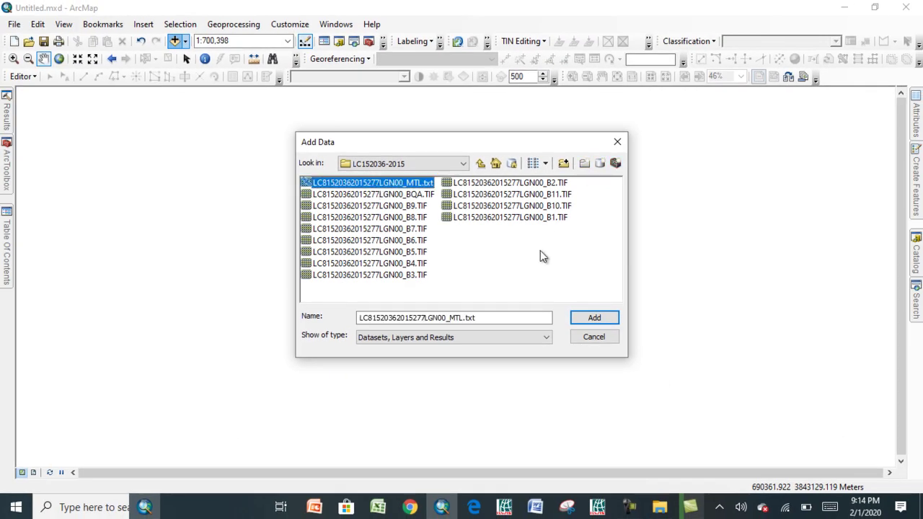
left_click(585, 318)
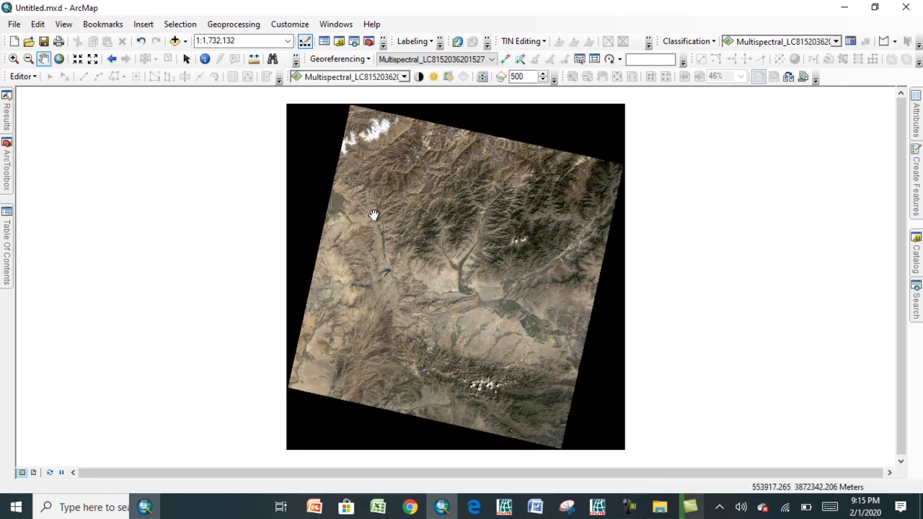
Add the KPK.shp shapefile from the remote sensing folder to the map
left_click(174, 41)
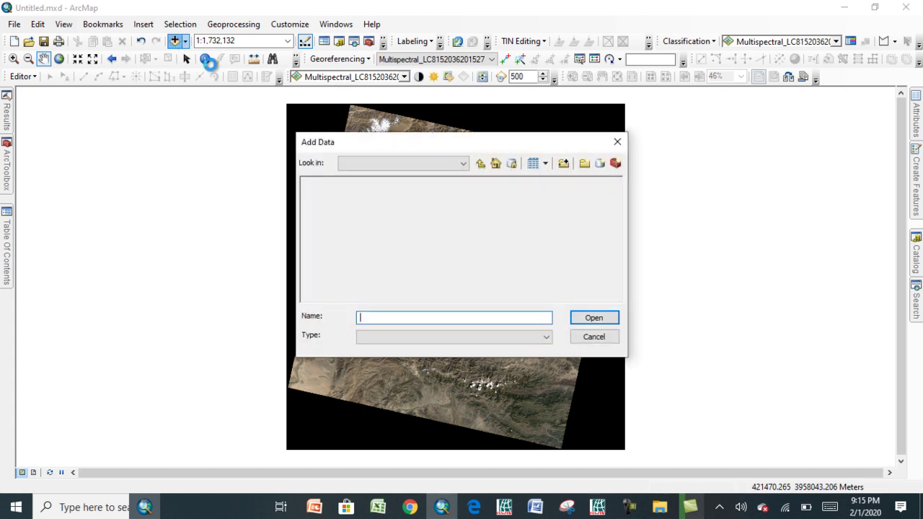
left_click(481, 164)
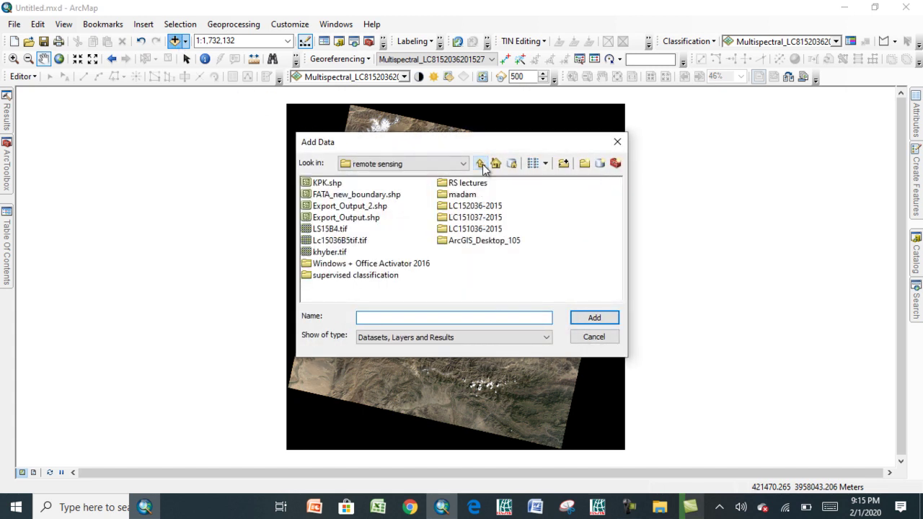
left_click(326, 183)
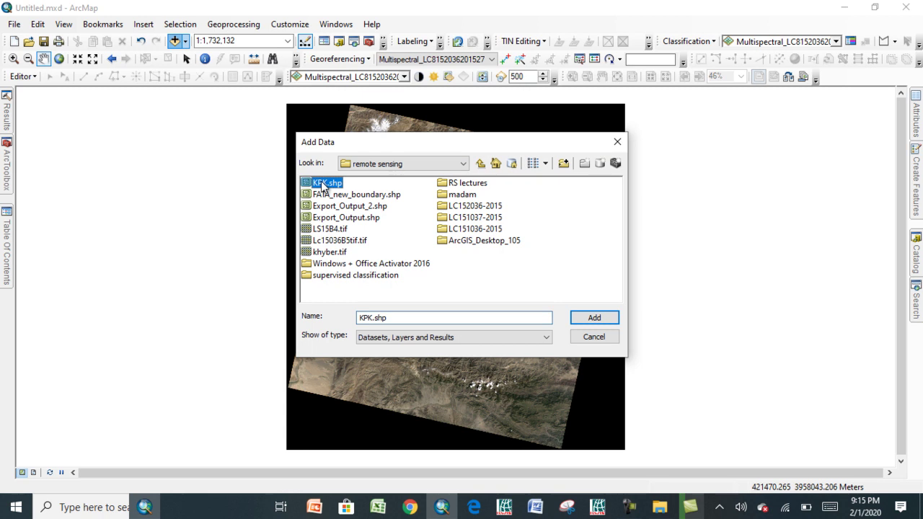
left_click(596, 321)
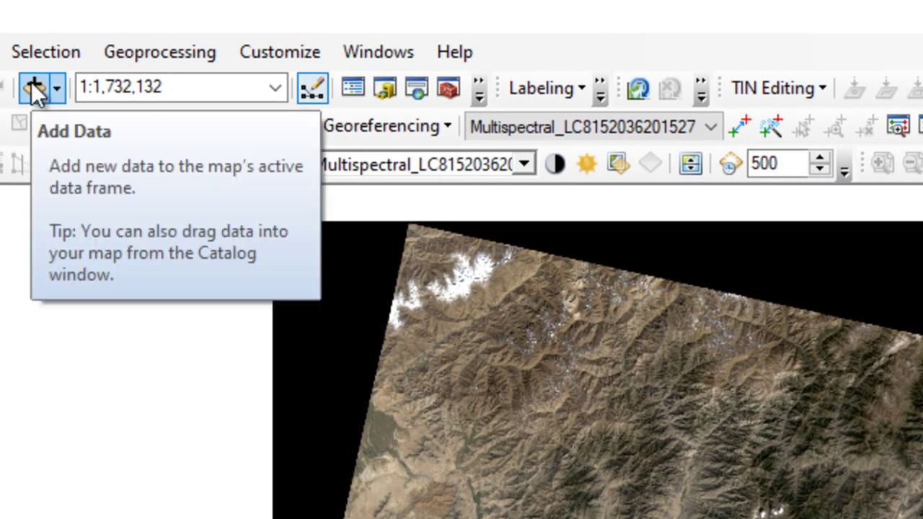
left_click(32, 84)
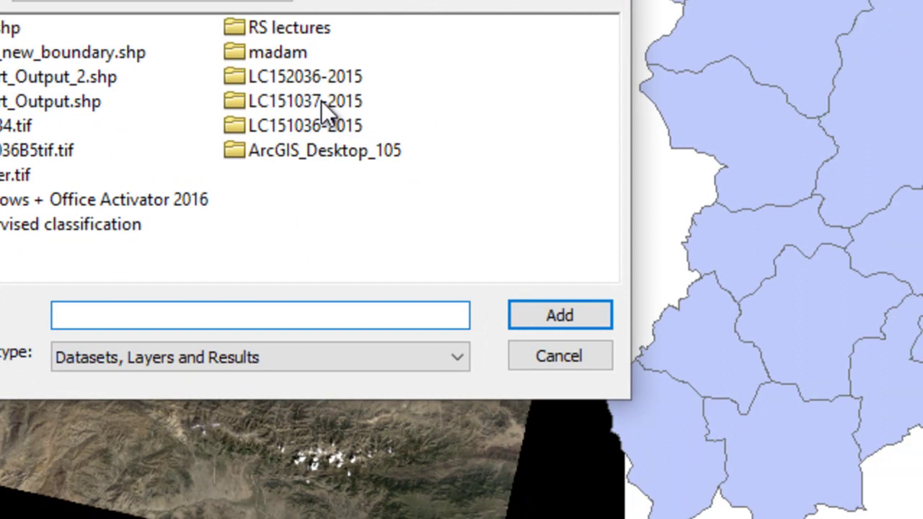
double_click(684, 464)
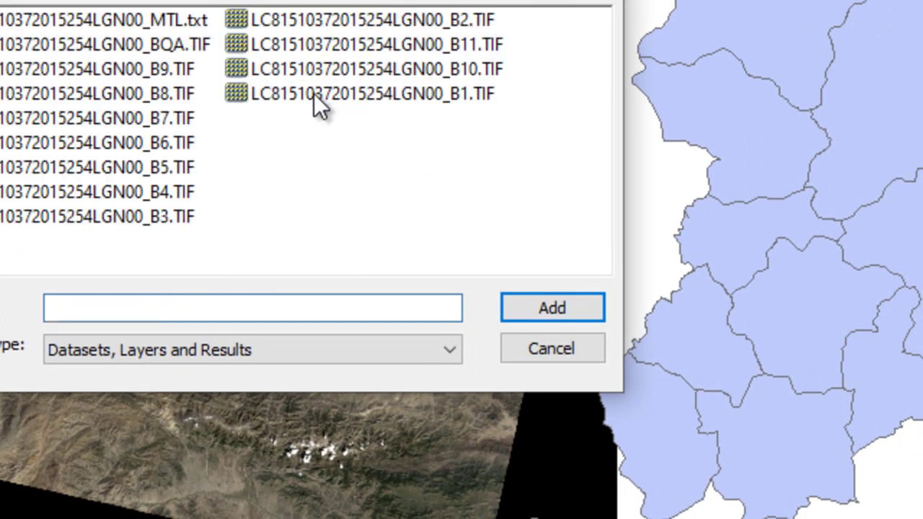
left_click(4, 20)
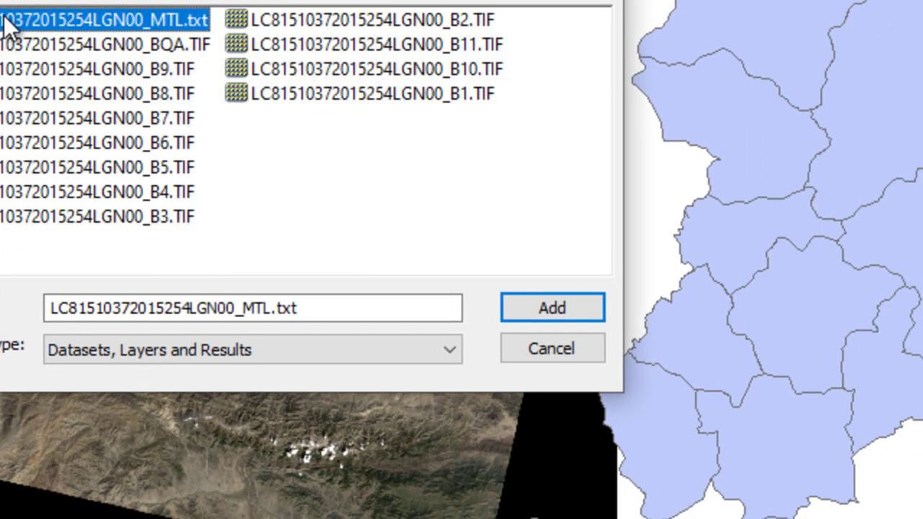
left_click(573, 304)
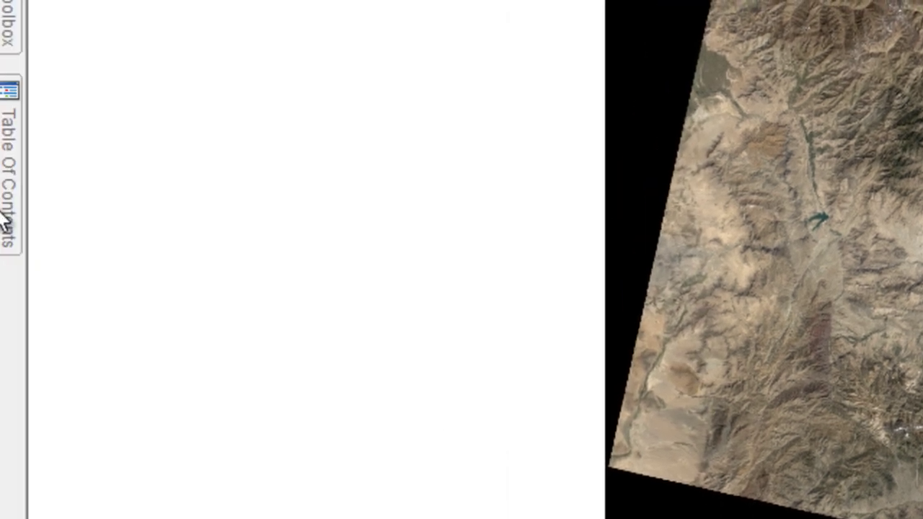
Remove the multispectral layer of scene LC8152036 from the map
left_click(10, 176)
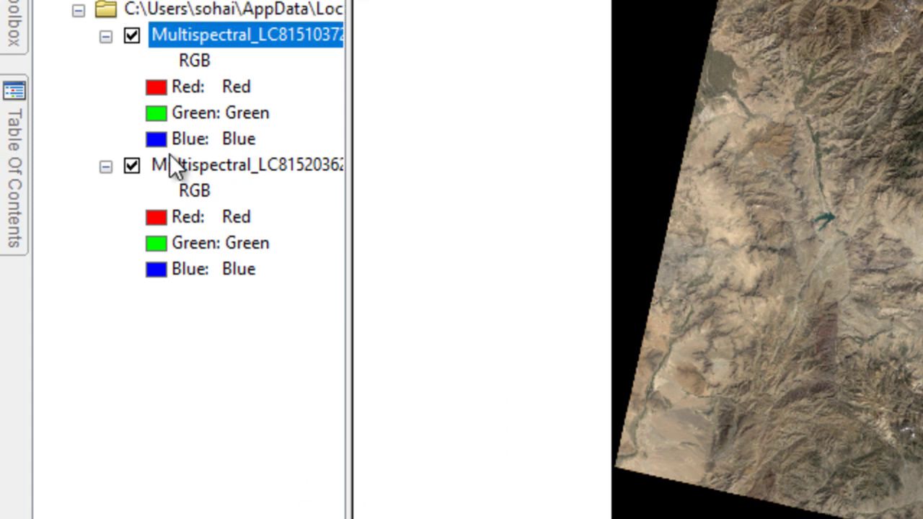
right_click(155, 163)
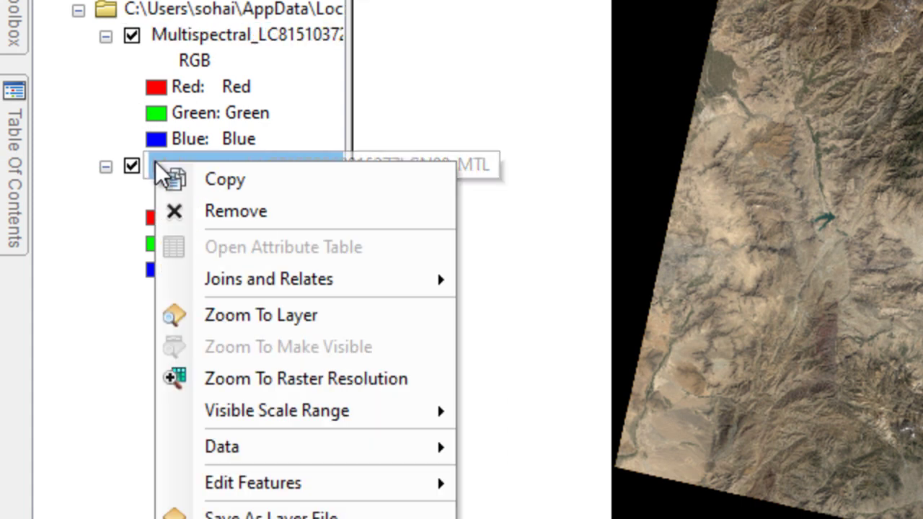
left_click(263, 218)
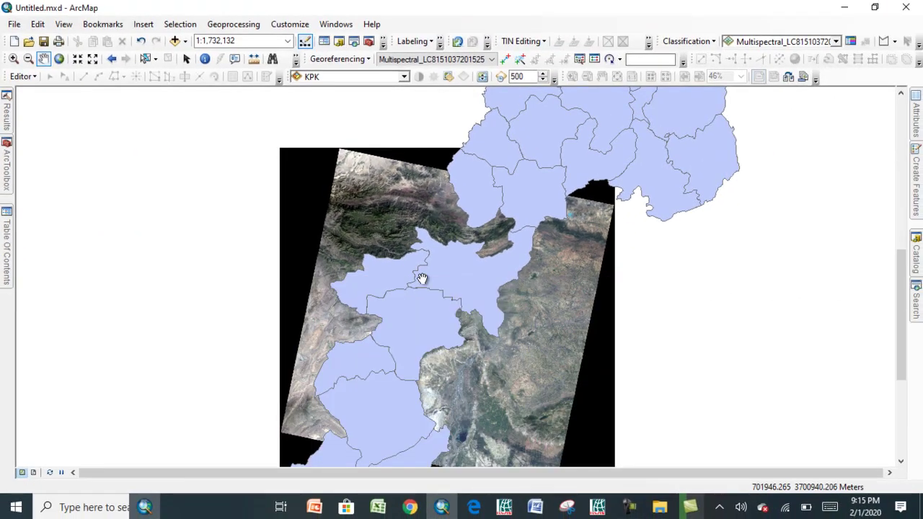
Select the KPK district polygon near the centre of the satellite image, the one with a narrow tail pointing south
left_click_drag(422, 312, 446, 297)
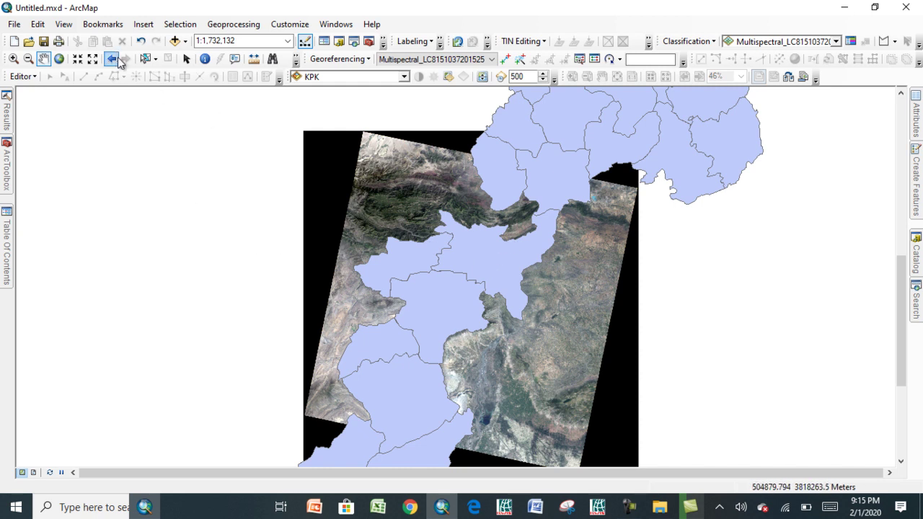
left_click(145, 58)
key("c")
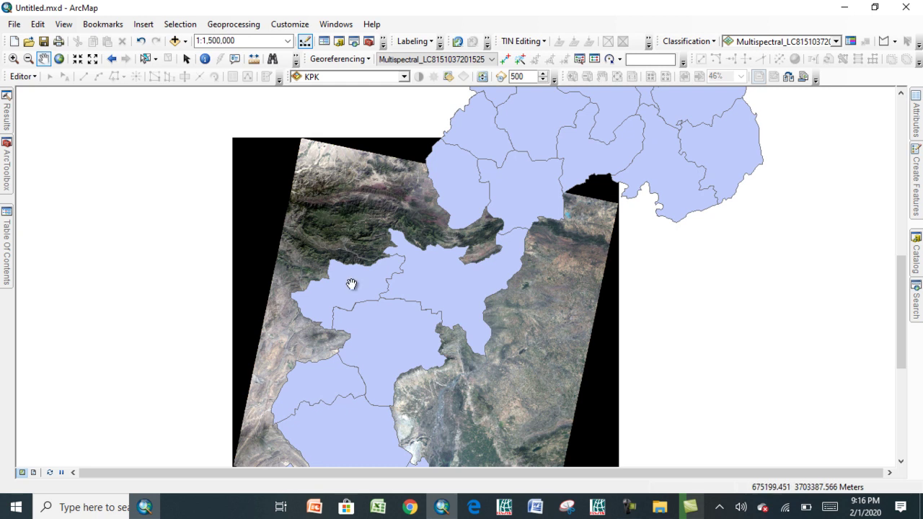
left_click(145, 60)
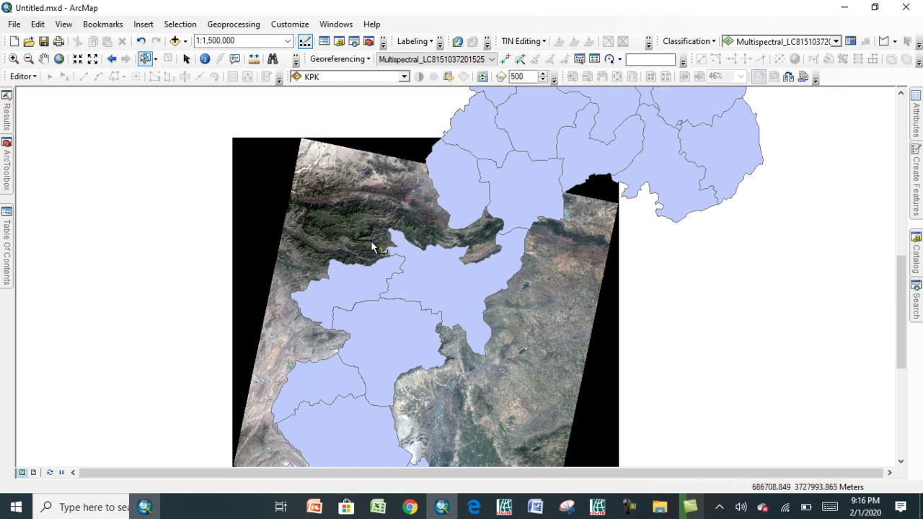
left_click(452, 281)
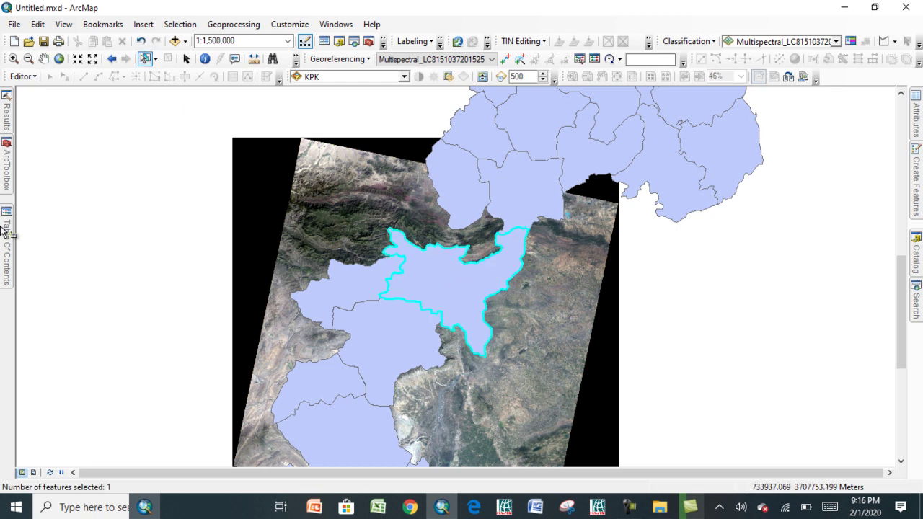
Create a new layer from the selected district of the KPK layer
left_click_drag(4, 235, 67, 157)
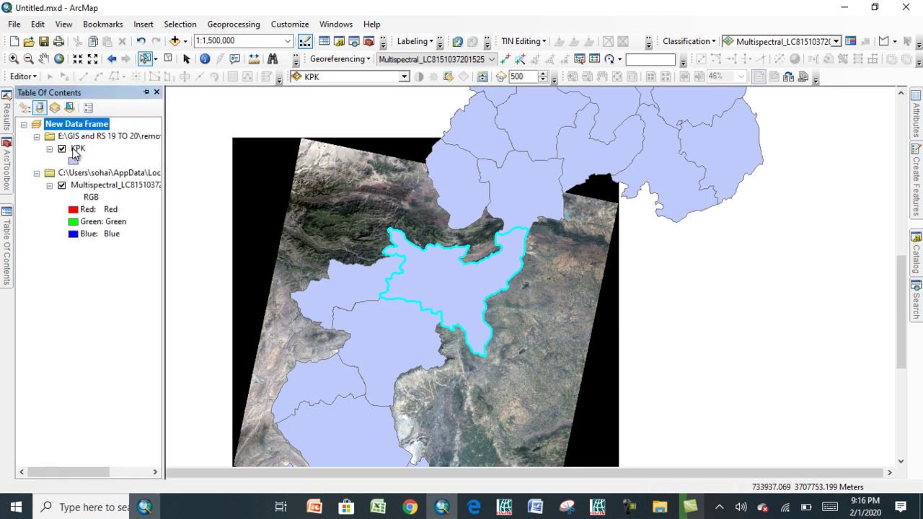
right_click(74, 149)
mouse_move(140, 287)
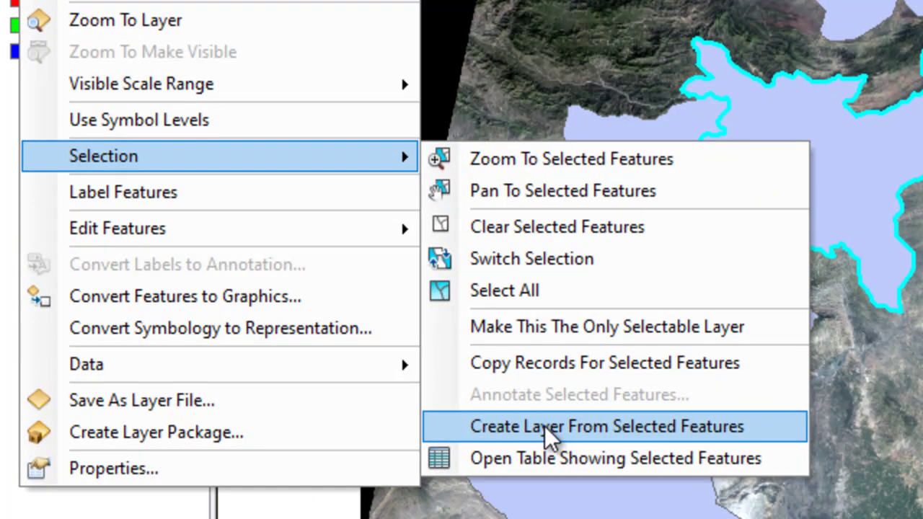
left_click(544, 425)
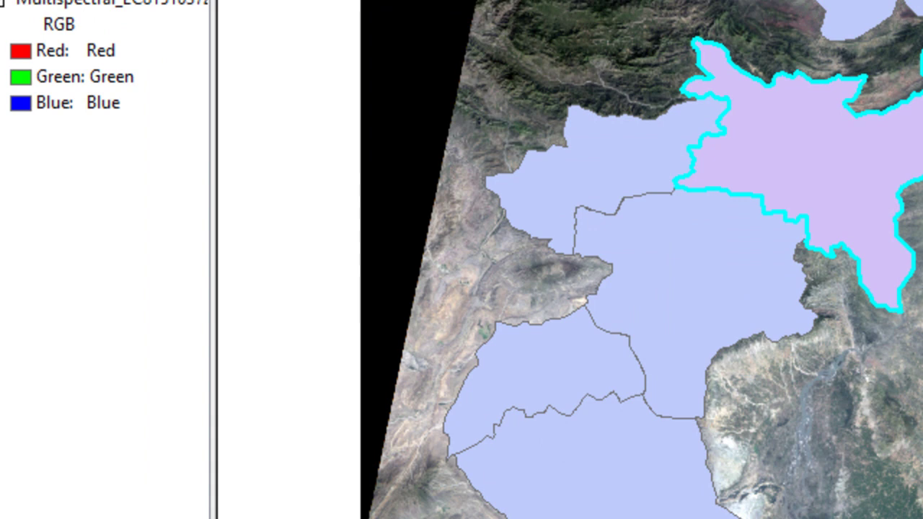
Hide the original KPK layer and remove it from the map
left_click(111, 93)
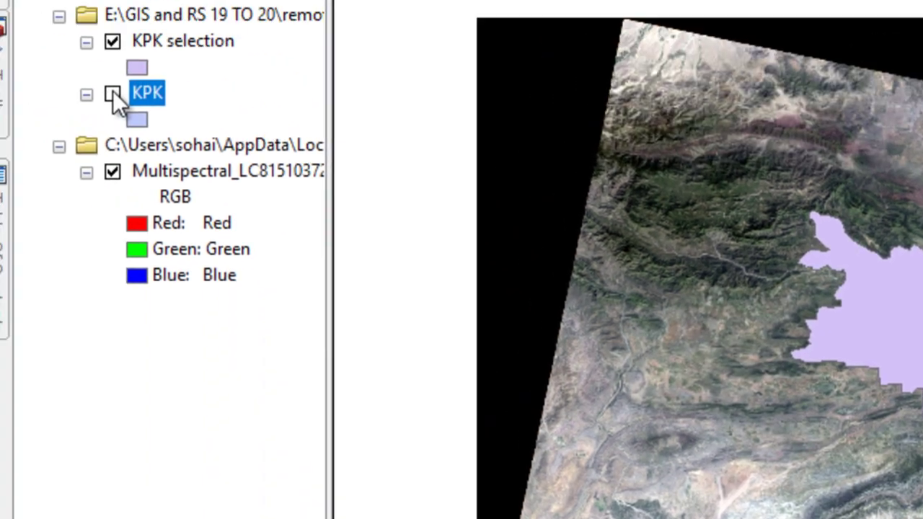
right_click(132, 119)
left_click(205, 169)
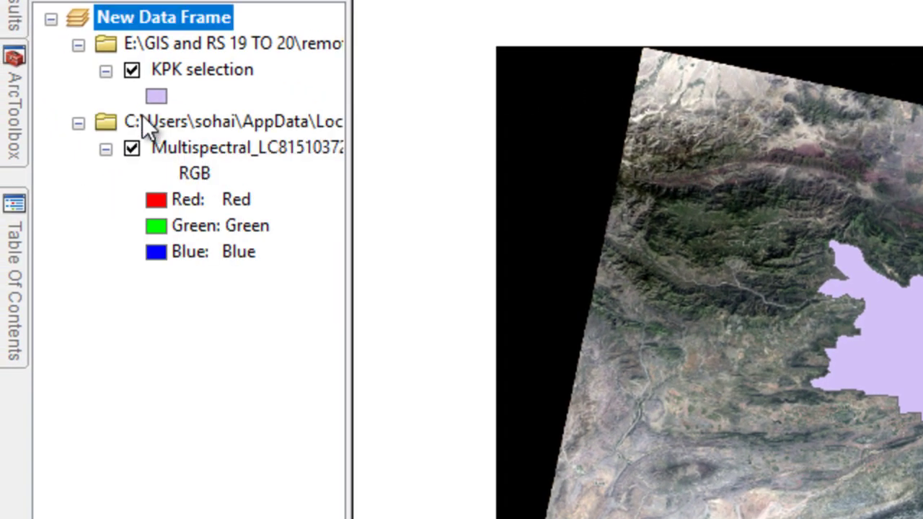
Change the KPK selection layer's symbol to Hollow with a thicker black outline
left_click(150, 93)
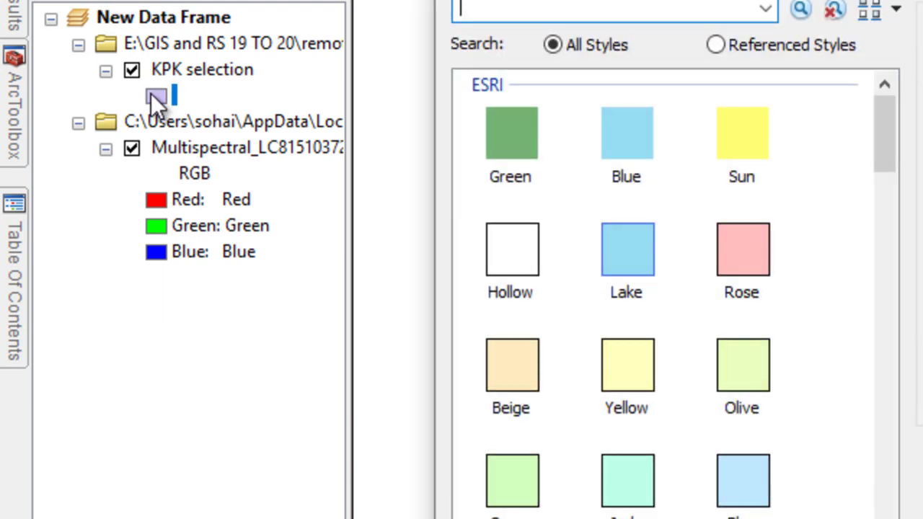
left_click(510, 252)
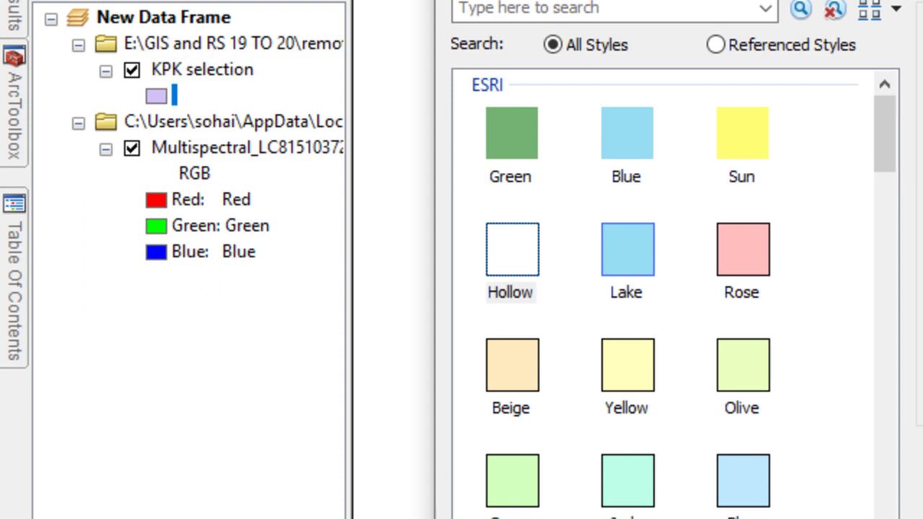
key("Return")
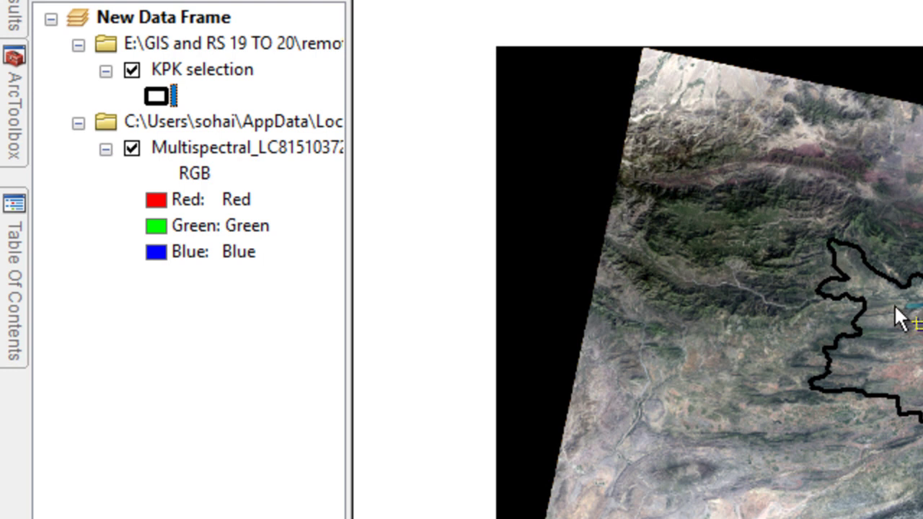
Open the Create Feature Class tool from the Feature Class toolset of Data Management Tools
mouse_move(3, 97)
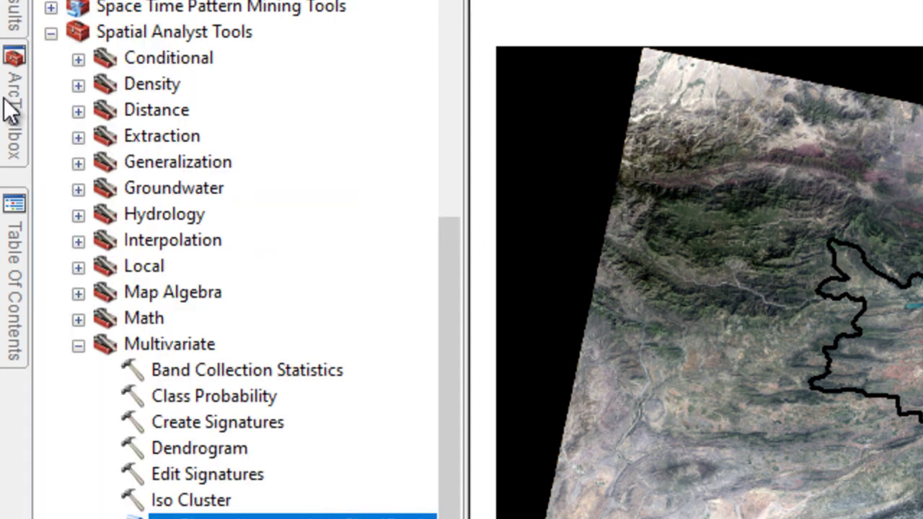
left_click(48, 33)
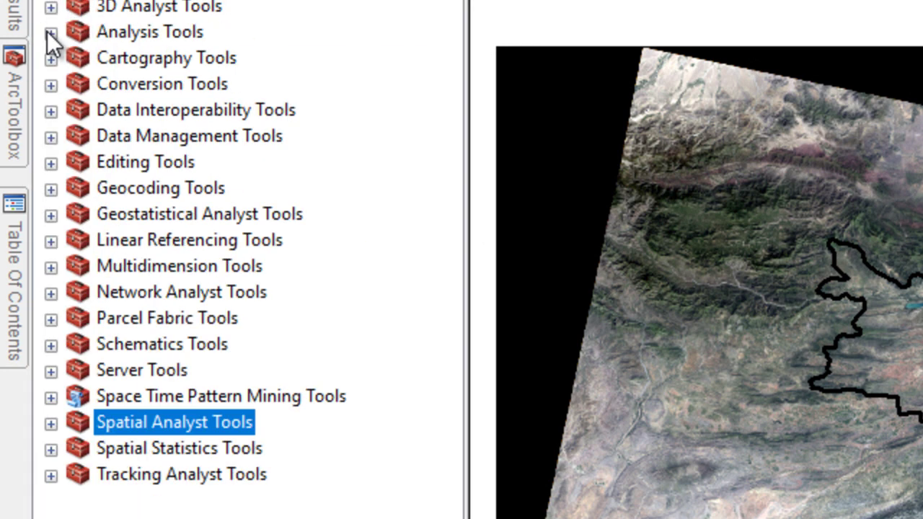
left_click(52, 136)
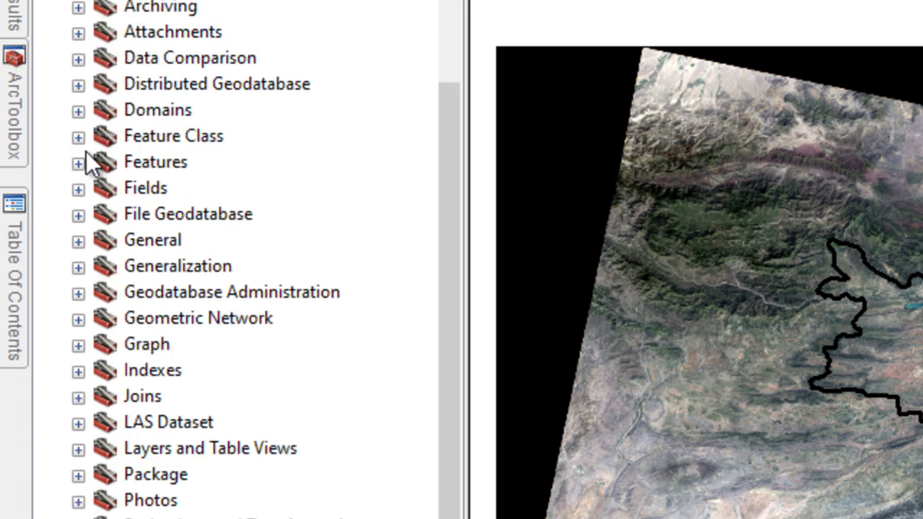
left_click(77, 137)
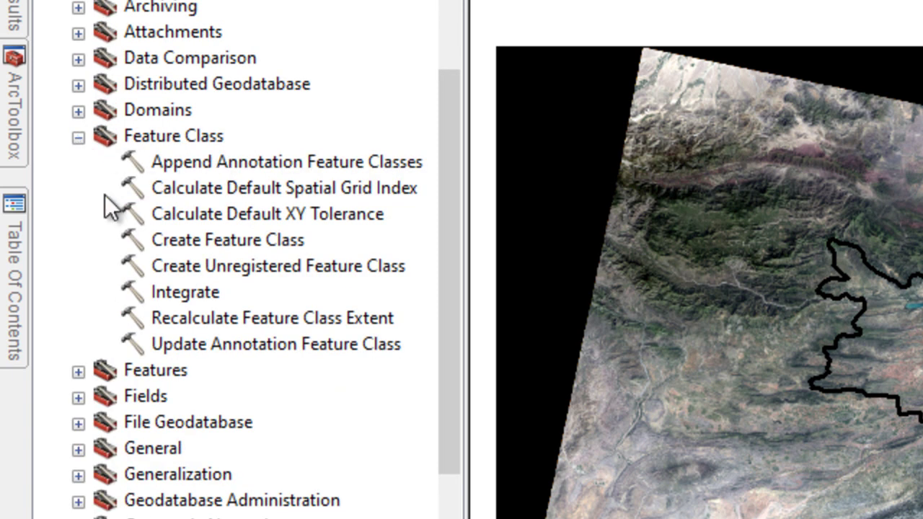
left_click(217, 239)
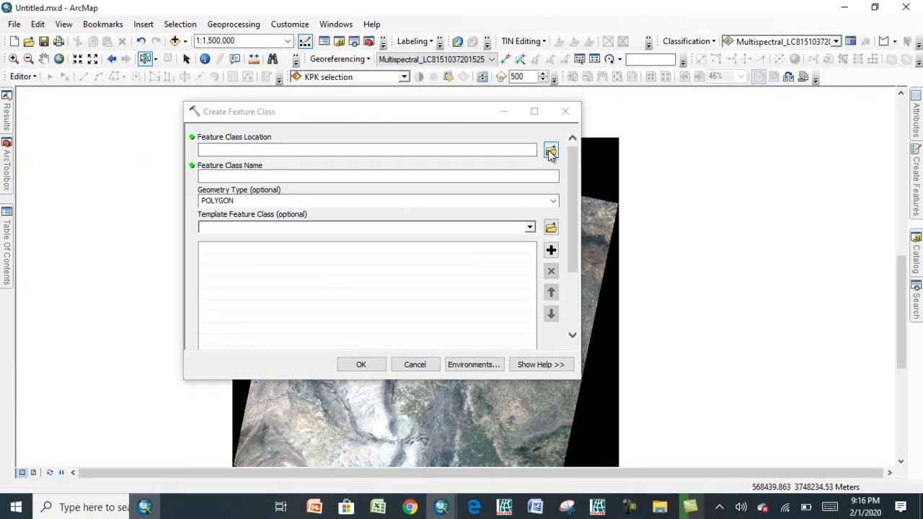
Set the feature class location to the E:\ folder connection
left_click(552, 151)
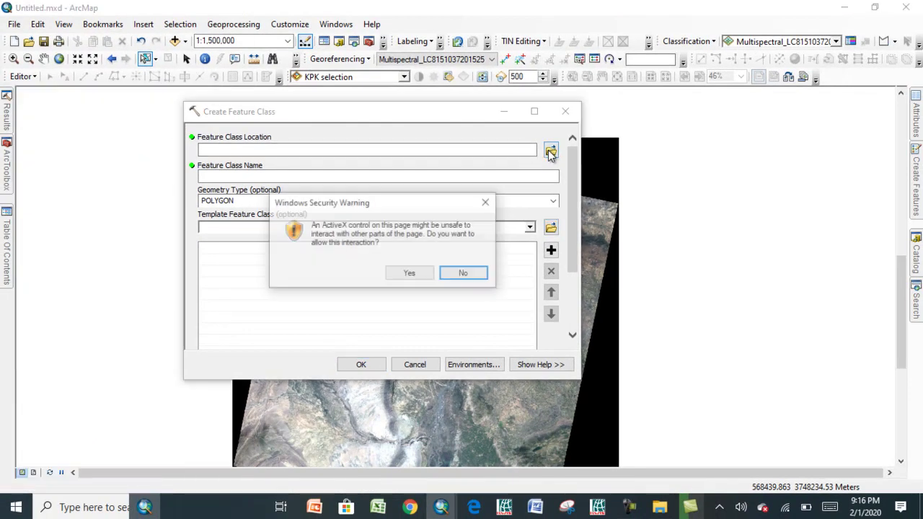
left_click(421, 274)
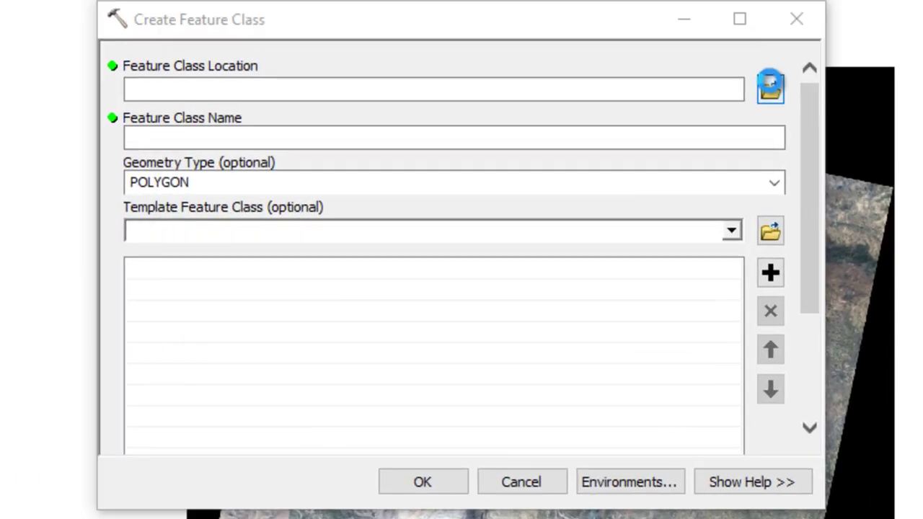
left_click(647, 125)
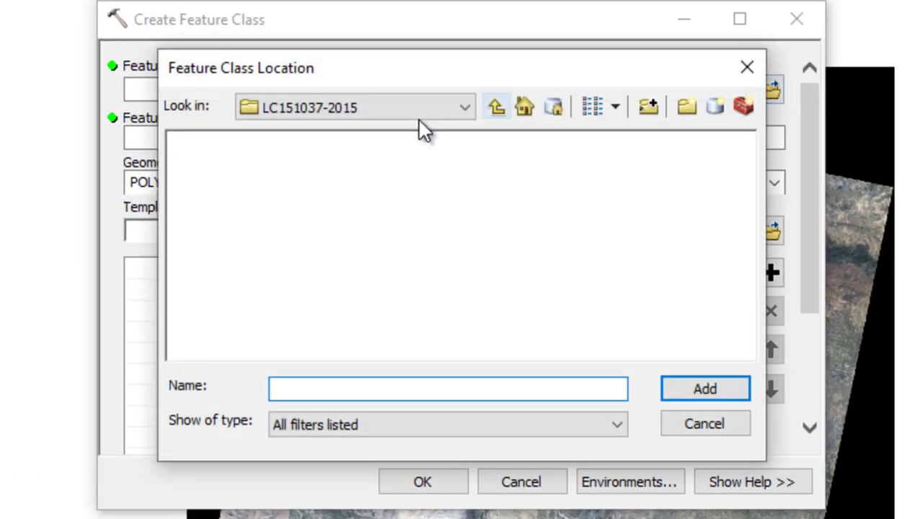
left_click(465, 107)
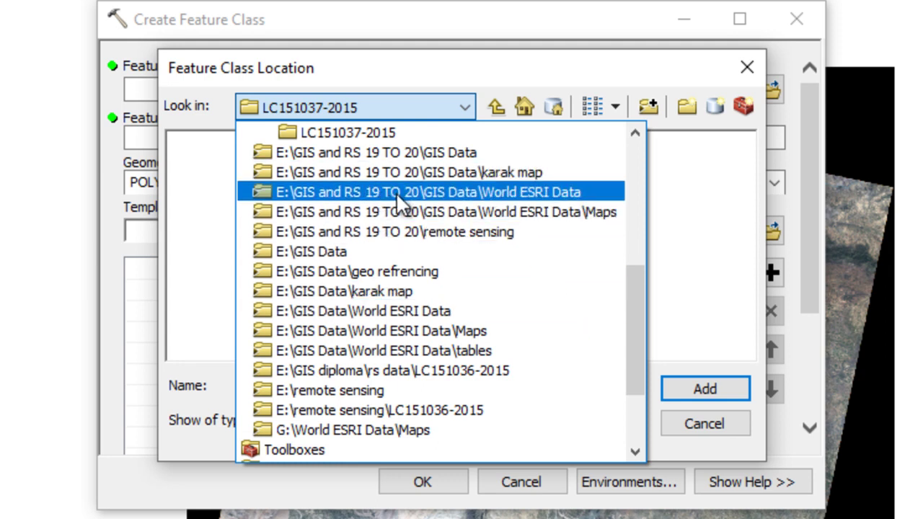
left_click(340, 251)
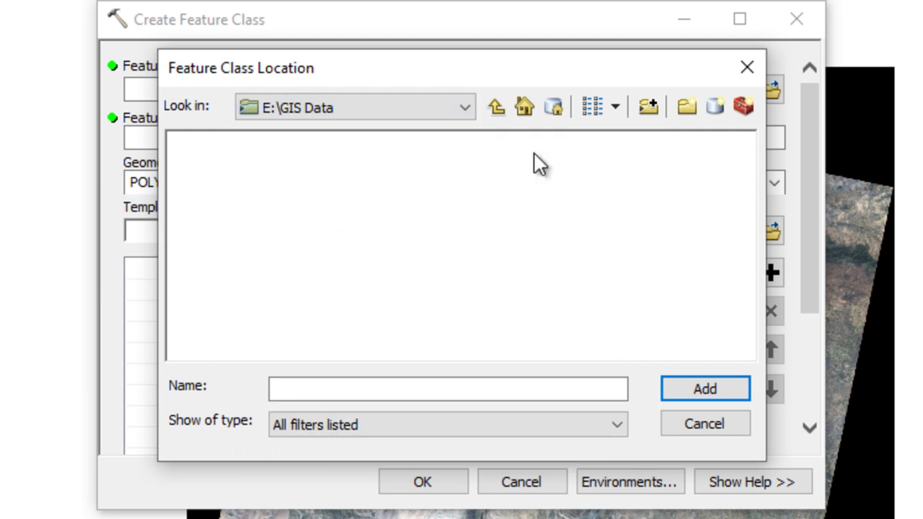
left_click(462, 107)
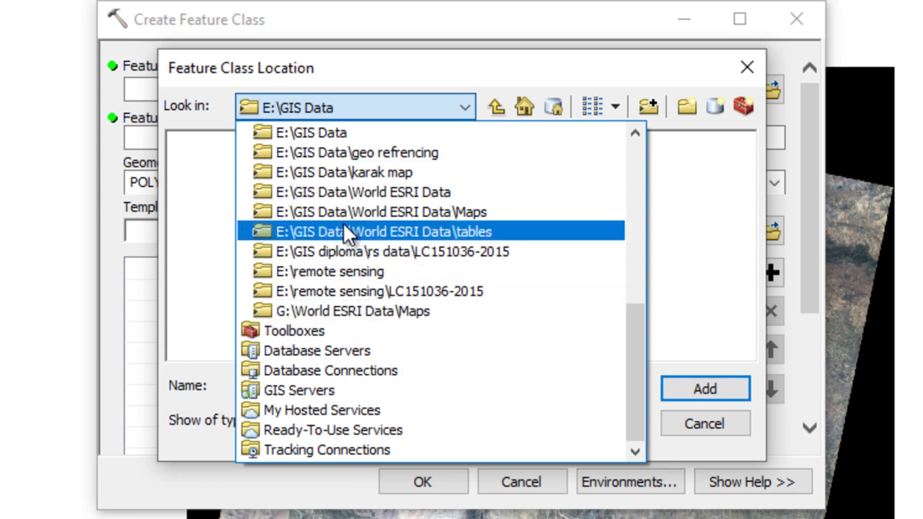
left_click(343, 179)
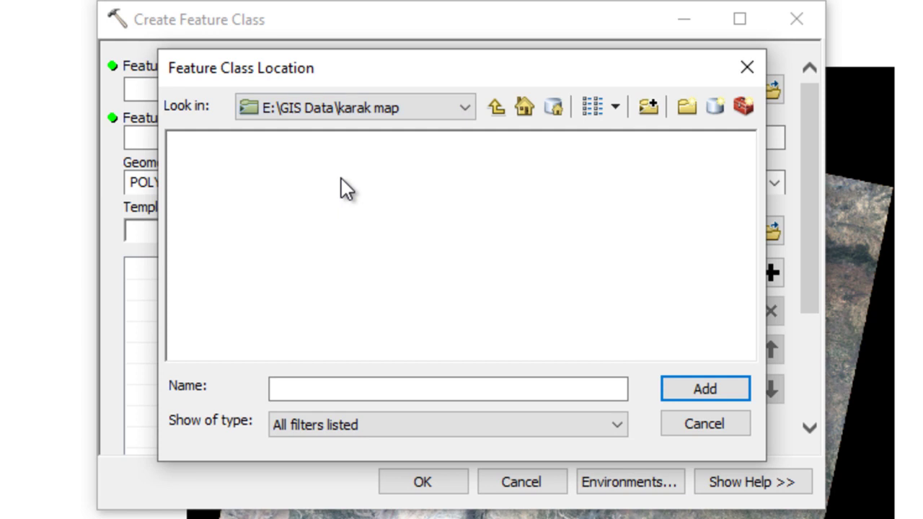
left_click(496, 108)
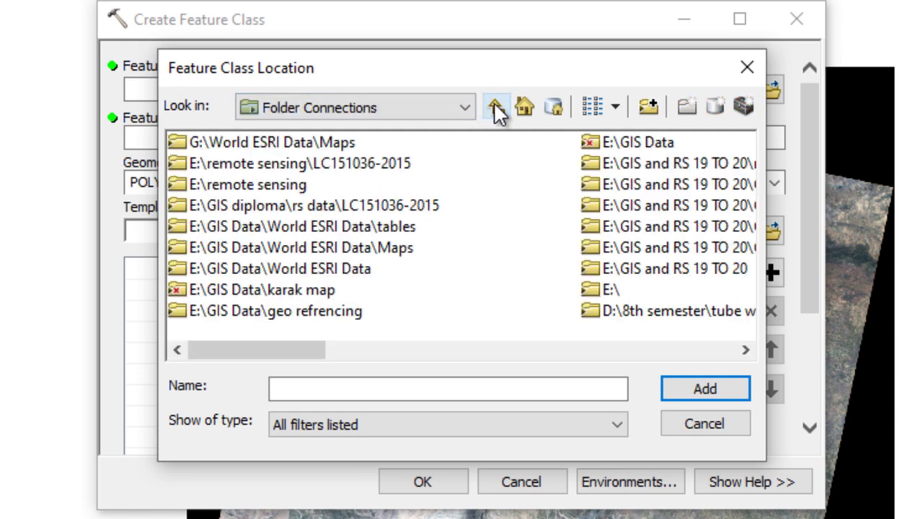
left_click(323, 165)
left_click(322, 165)
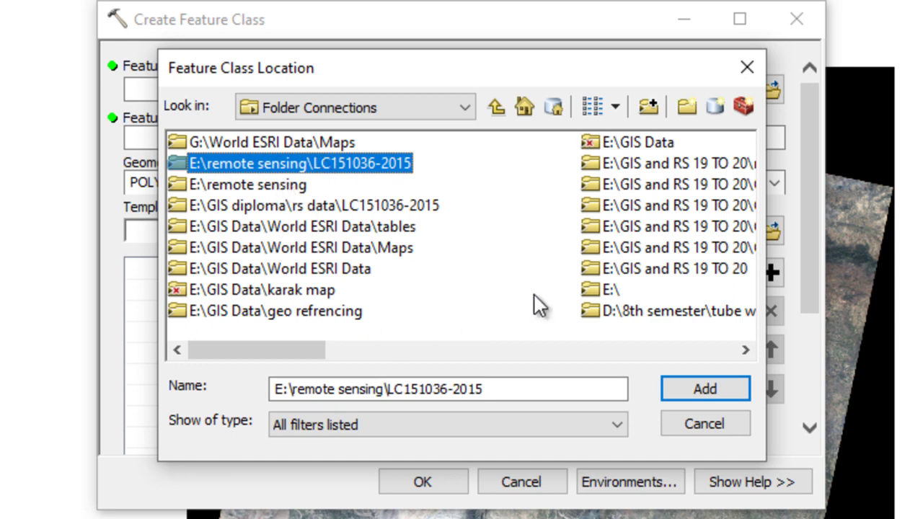
left_click(597, 289)
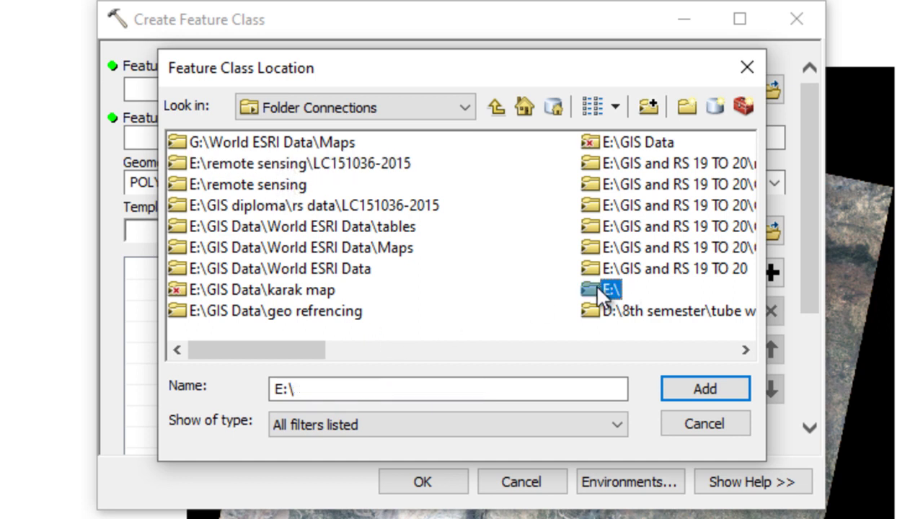
left_click(689, 383)
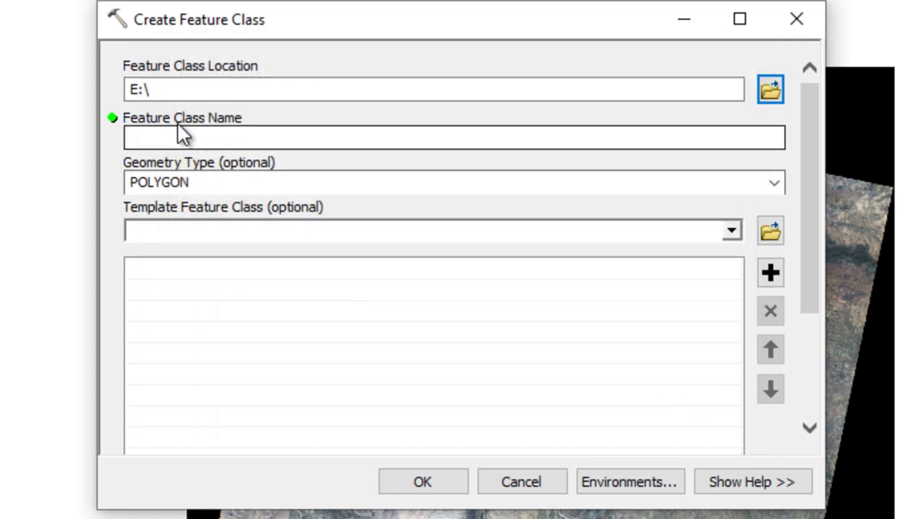
Name the polygon feature class "sample name" and create it
left_click(283, 134)
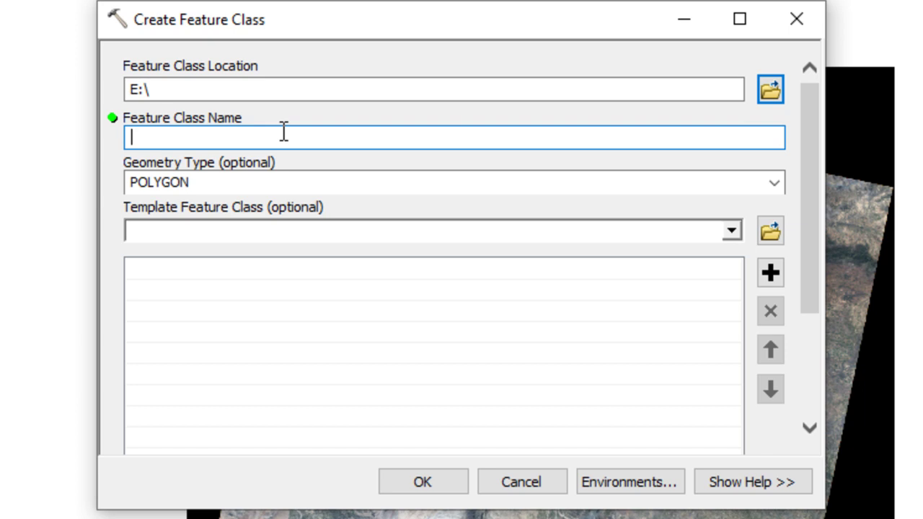
type("sample name")
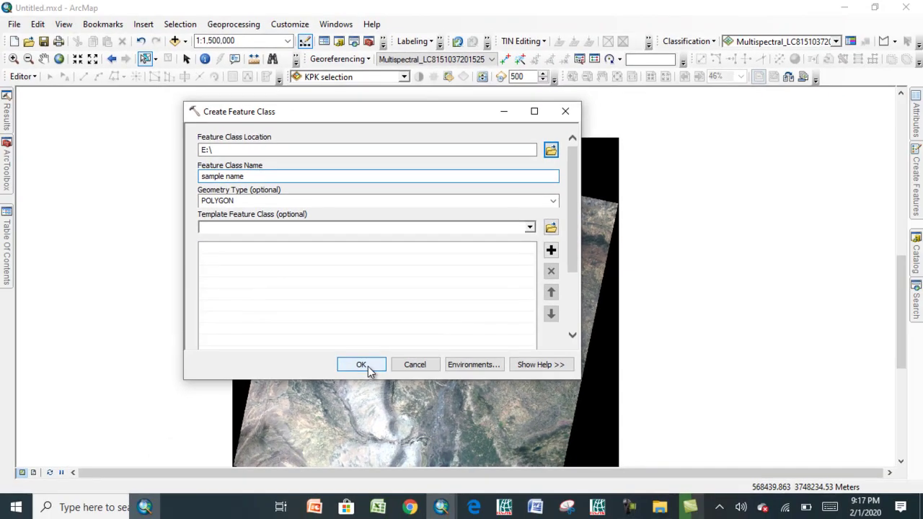
left_click(364, 366)
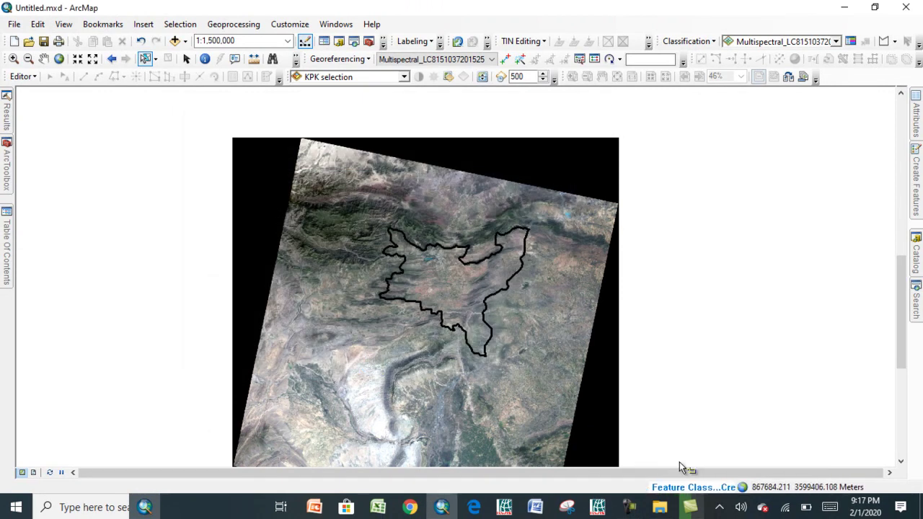
Open the attribute table of the sample name layer
left_click(7, 249)
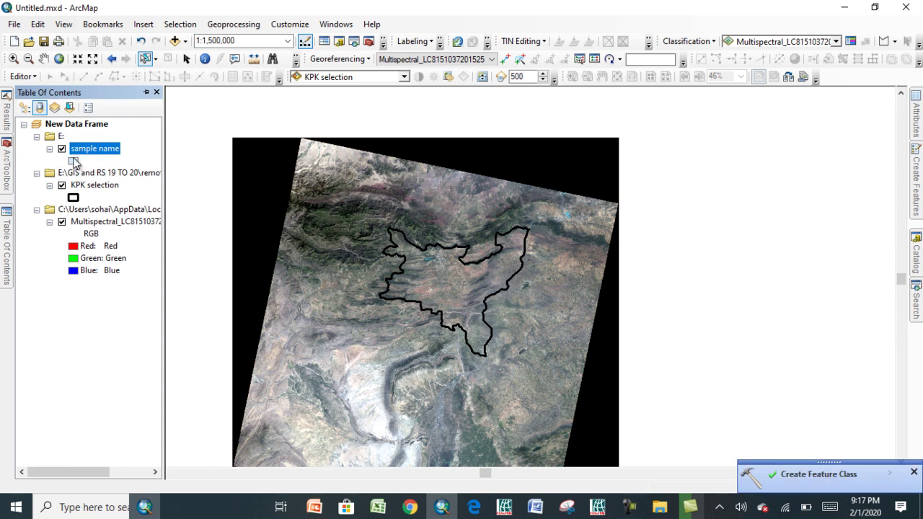
right_click(79, 148)
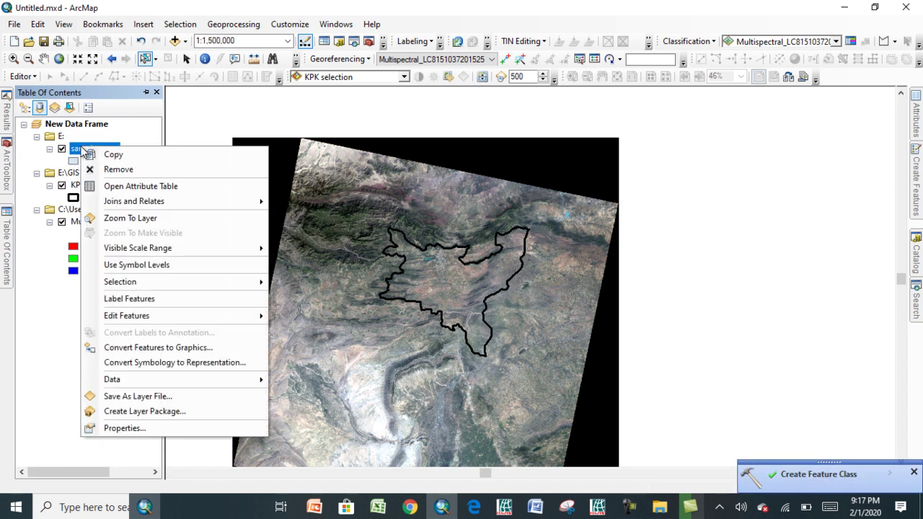
left_click(132, 186)
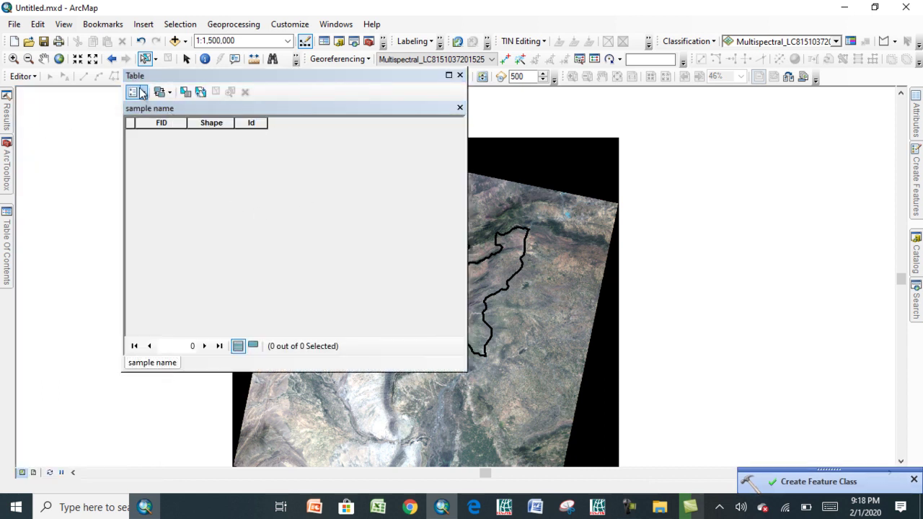
Add a Text field named "sample" with a length of 20 to the table, and close the table
left_click(134, 92)
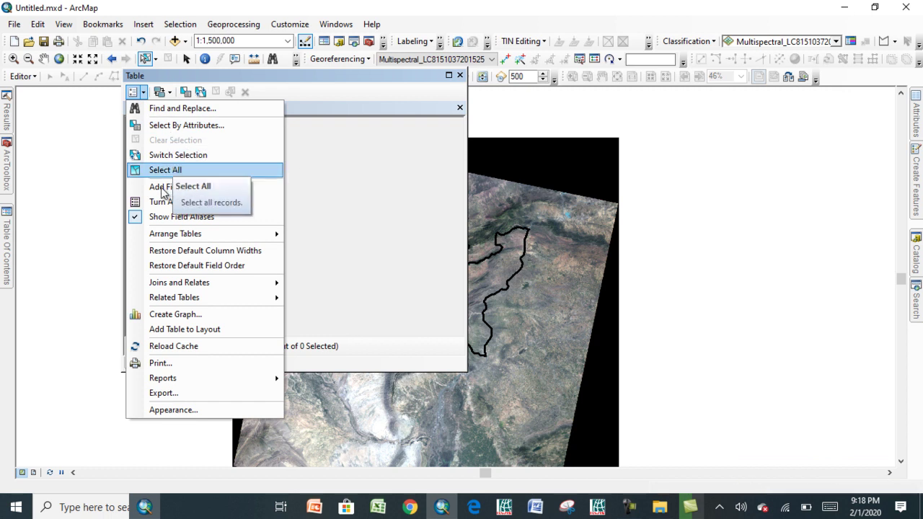
left_click(162, 187)
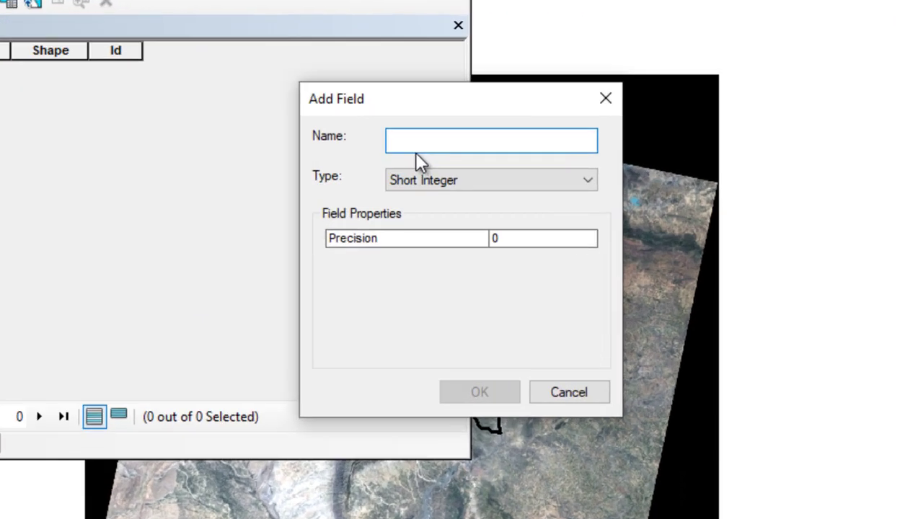
type("sample")
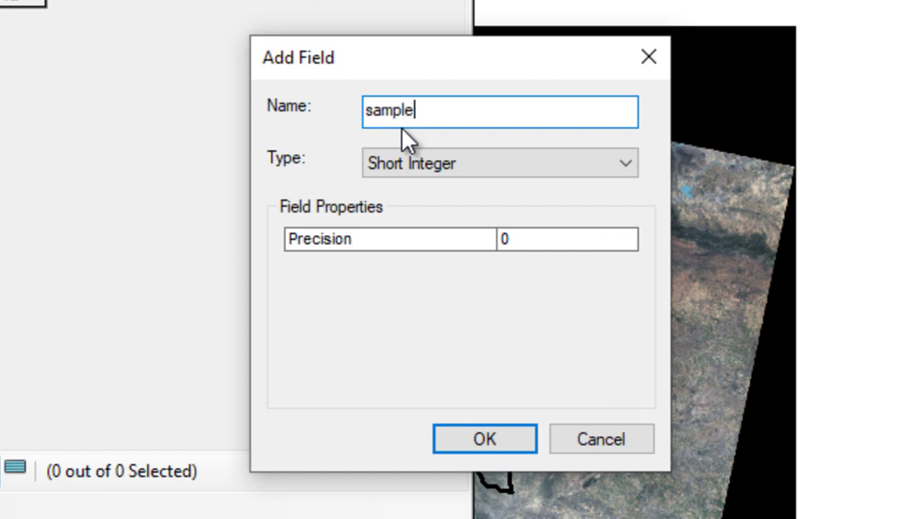
left_click(626, 157)
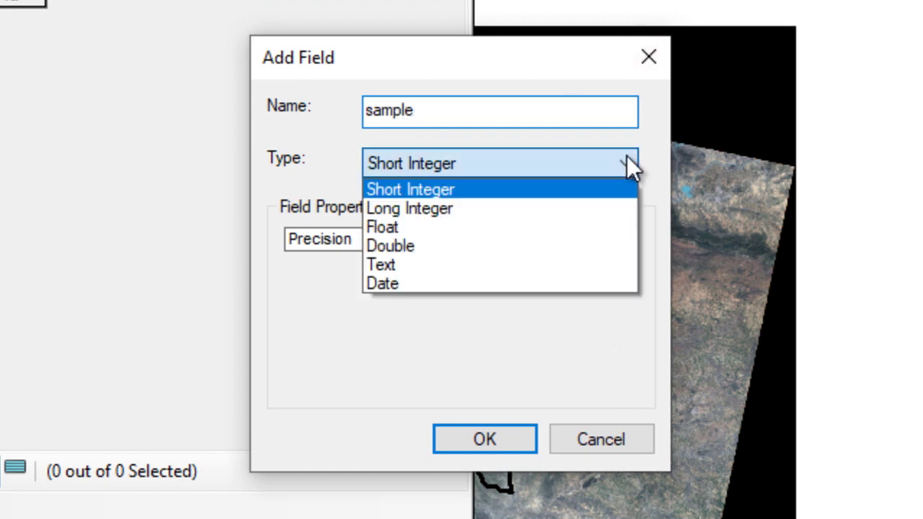
left_click(450, 264)
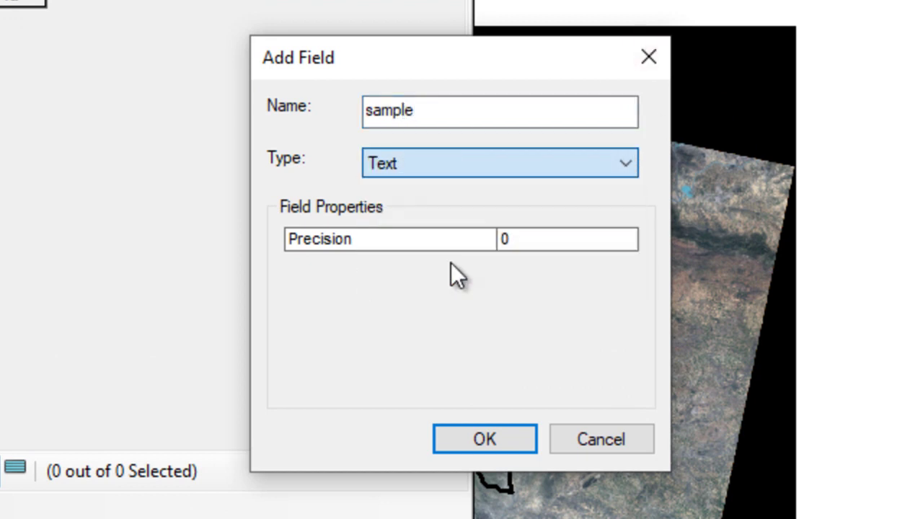
left_click(545, 234)
double_click(544, 238)
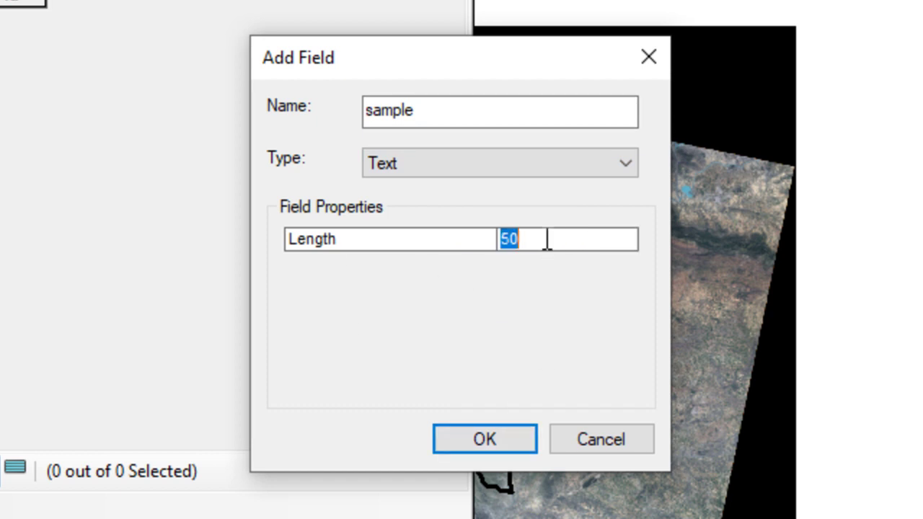
key("BackSpace")
type("2")
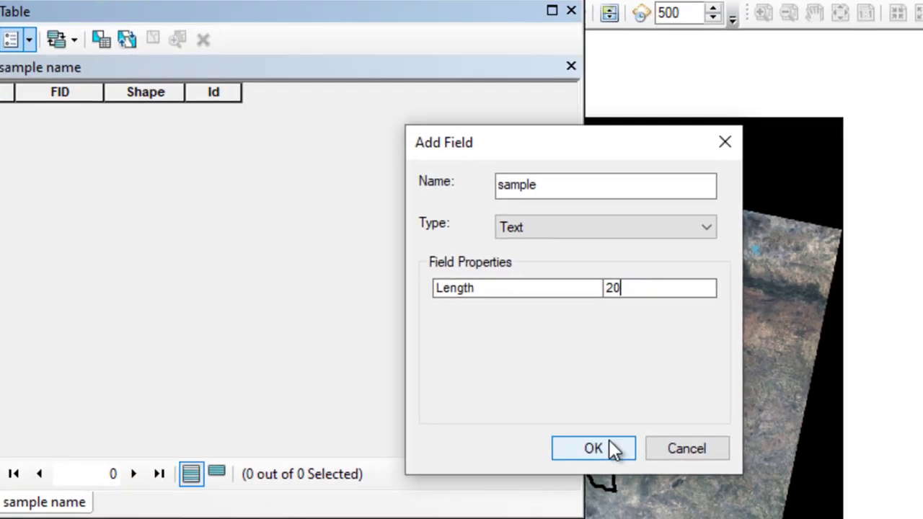
left_click(509, 441)
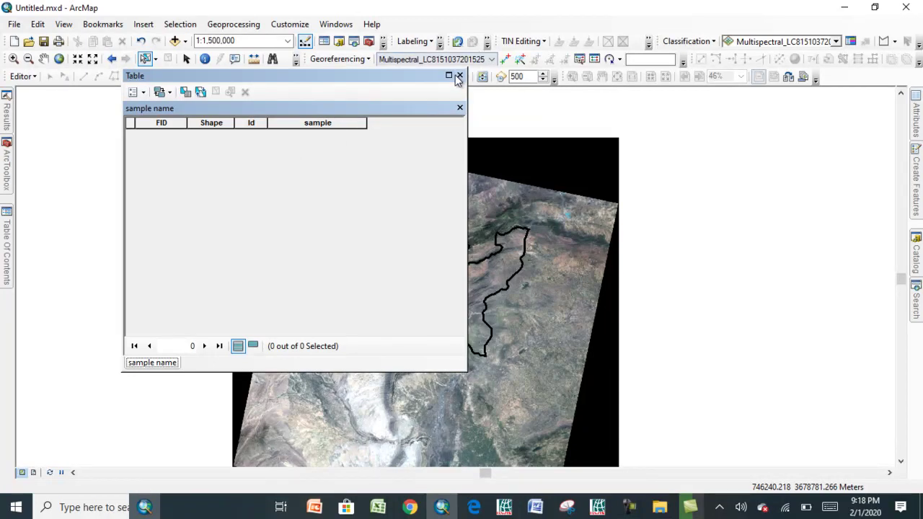
left_click(459, 76)
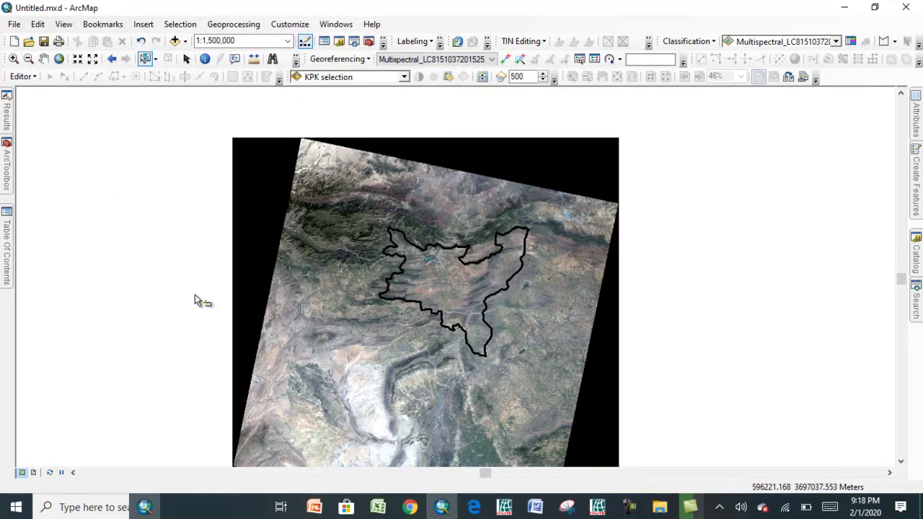
Start an edit session on the sample name layer
left_click(6, 167)
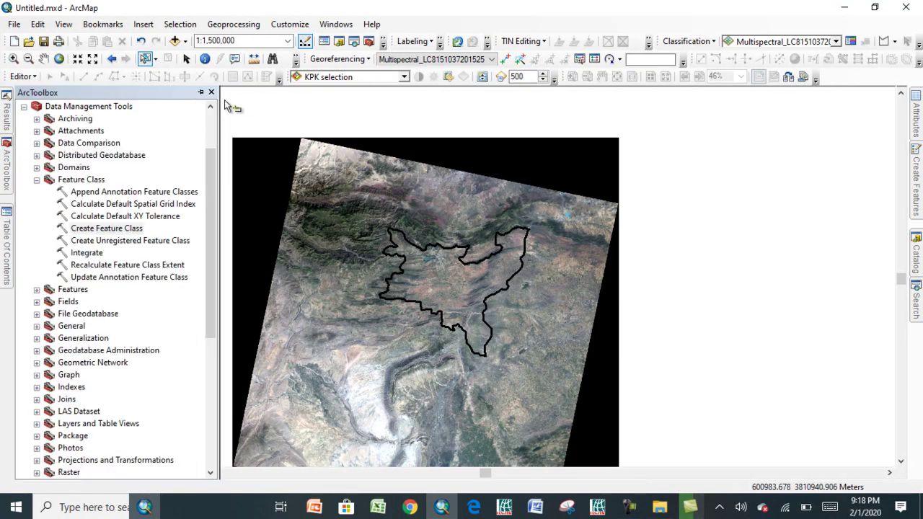
left_click(27, 77)
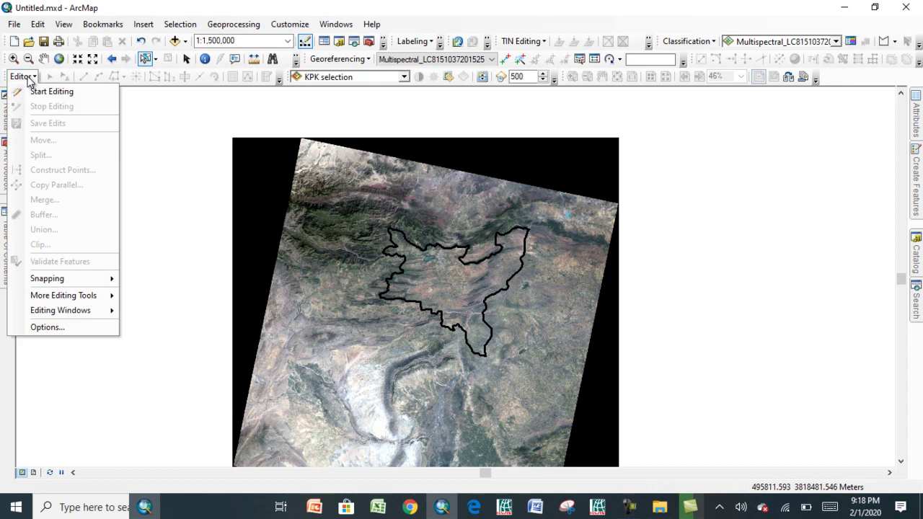
left_click(41, 92)
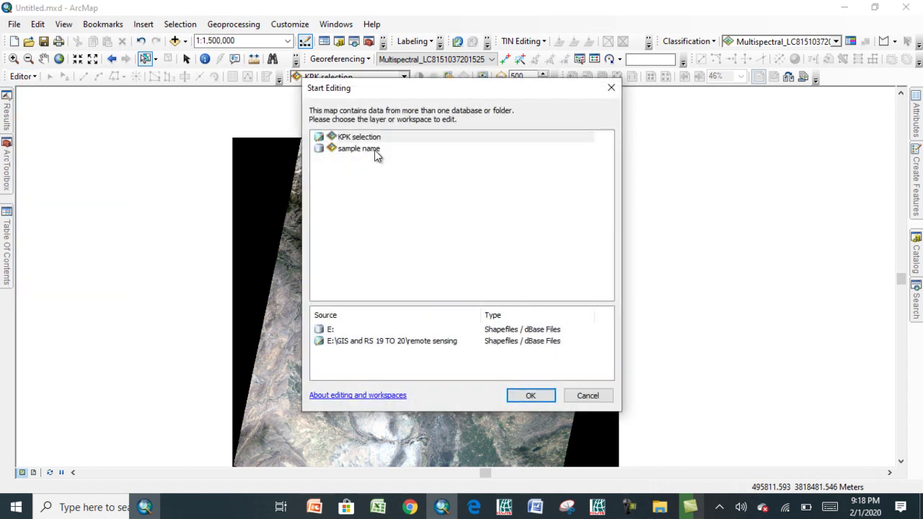
left_click(370, 149)
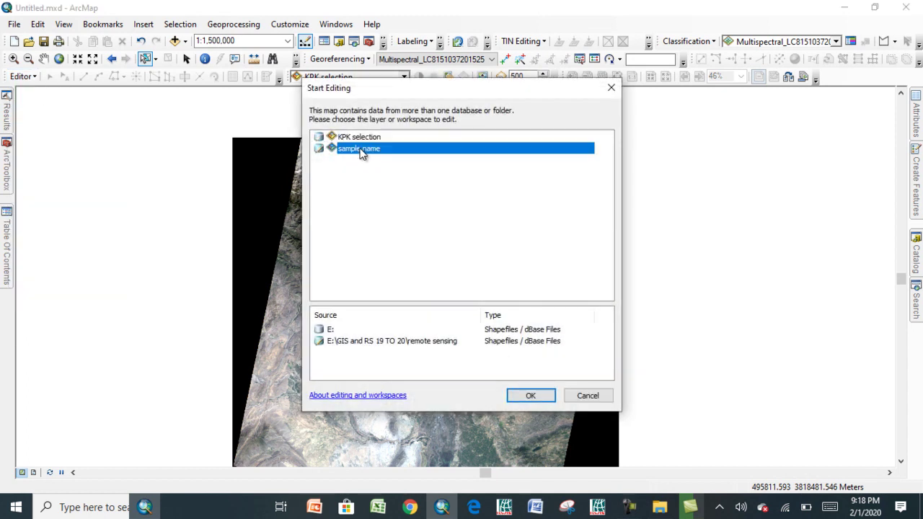
left_click(531, 400)
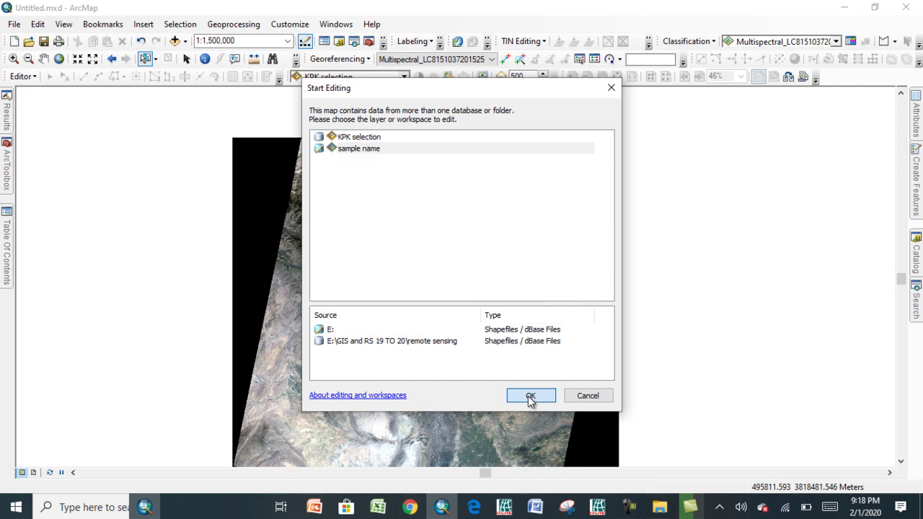
Choose the sample name template for new features and enlarge the map around the district outline
left_click(917, 202)
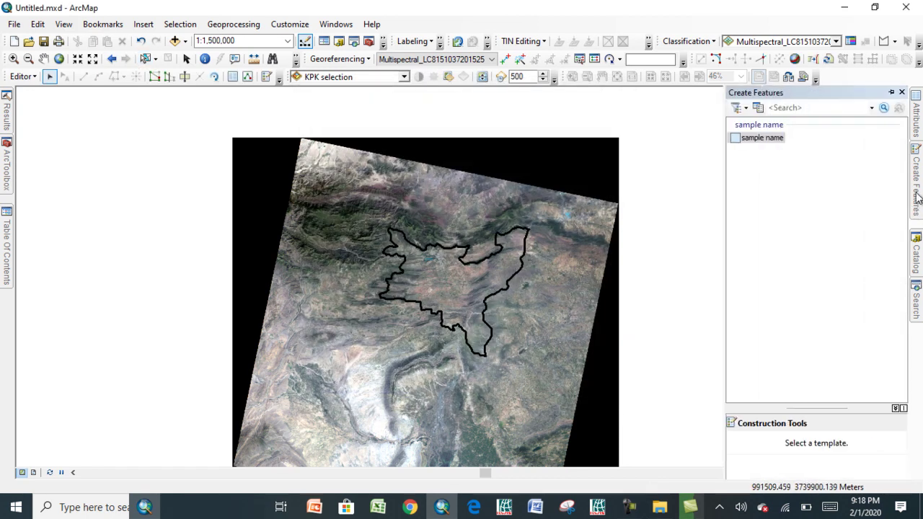
left_click(738, 140)
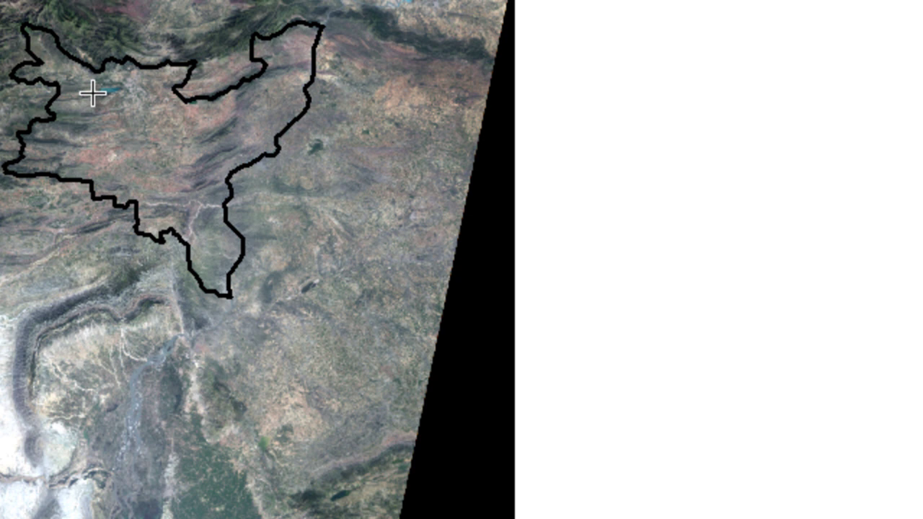
left_click(92, 92)
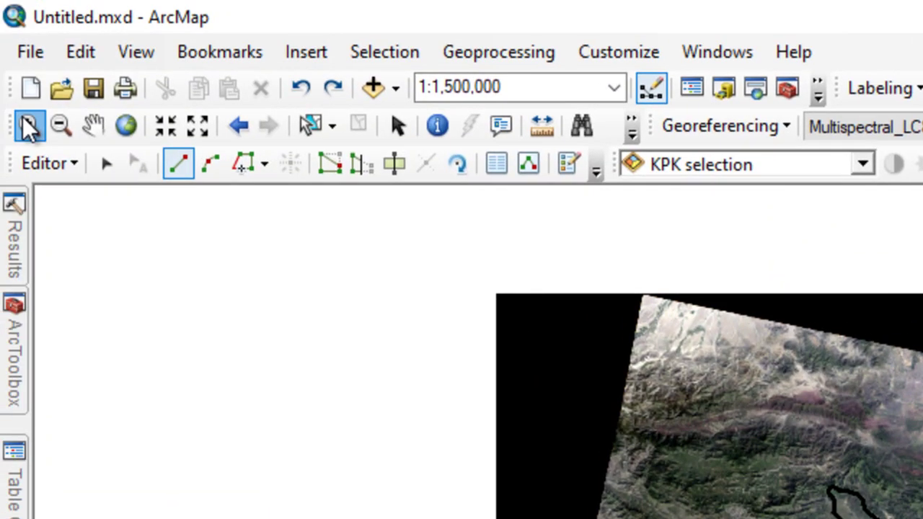
left_click(29, 124)
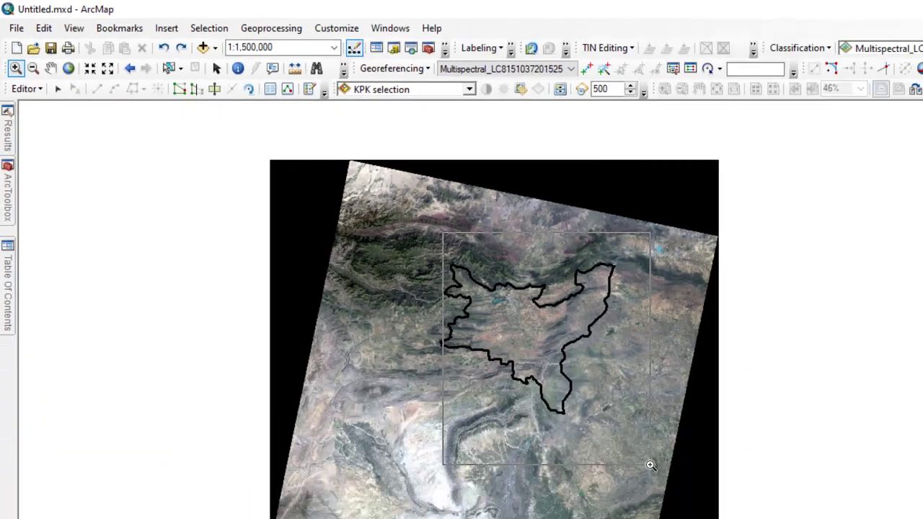
scroll(922, 518, "up", 3)
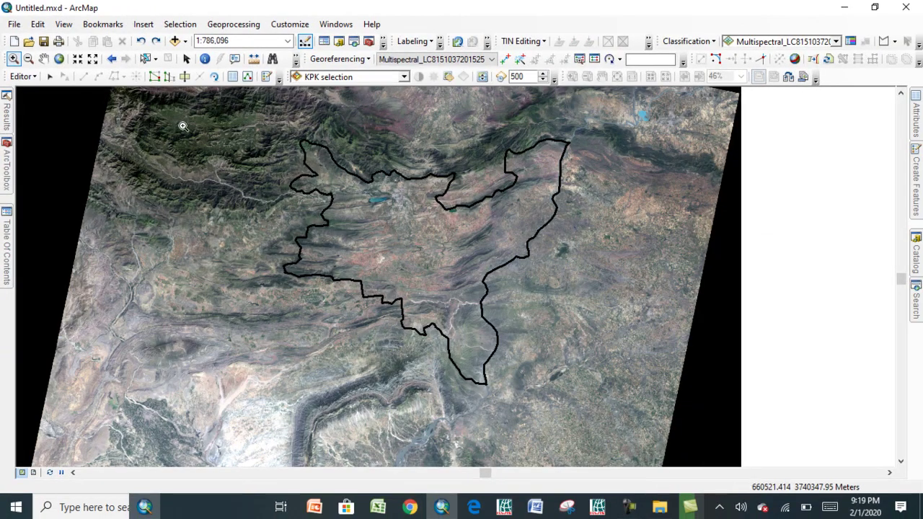
mouse_move(257, 109)
left_mouse_down()
mouse_move(433, 238)
mouse_move(535, 290)
mouse_move(549, 324)
left_mouse_up()
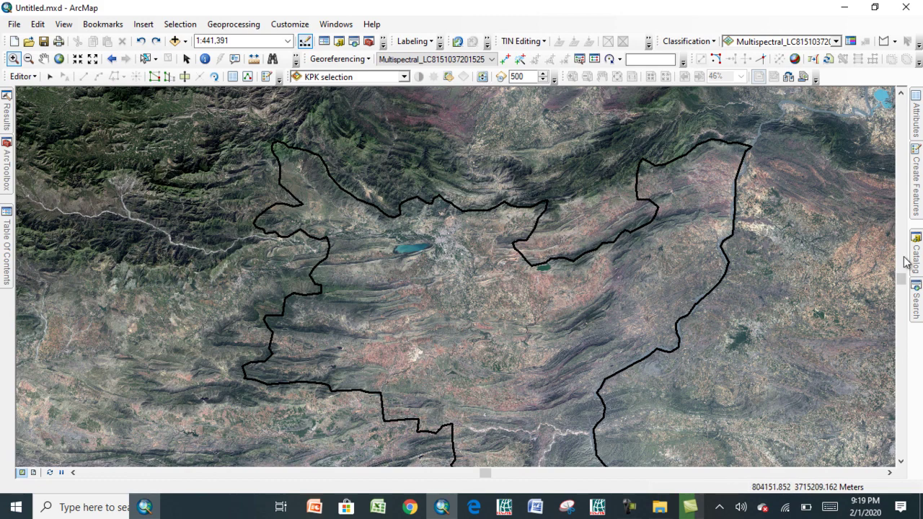
Digitize a sample name polygon around the blue lake in the northwest of the district and finish the sketch
left_click(915, 179)
left_click(753, 138)
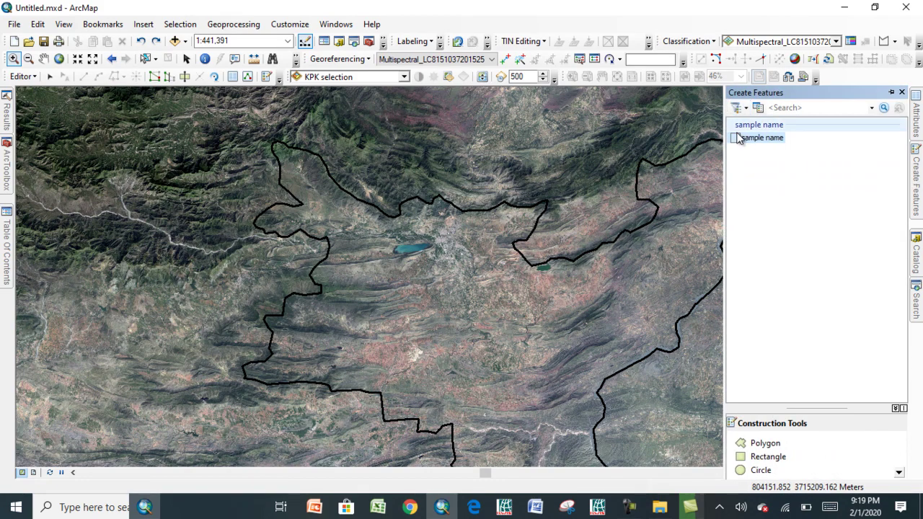
left_click(757, 446)
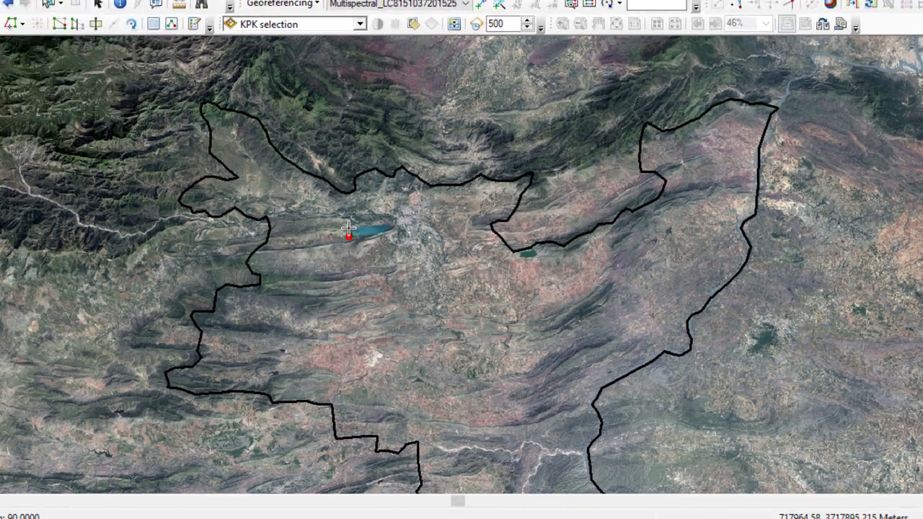
left_click(394, 252)
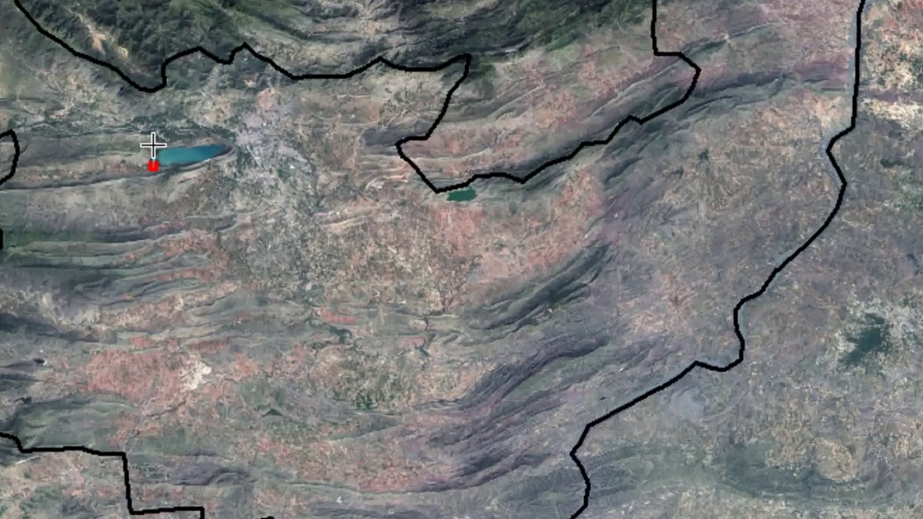
left_click(138, 139)
left_click(160, 140)
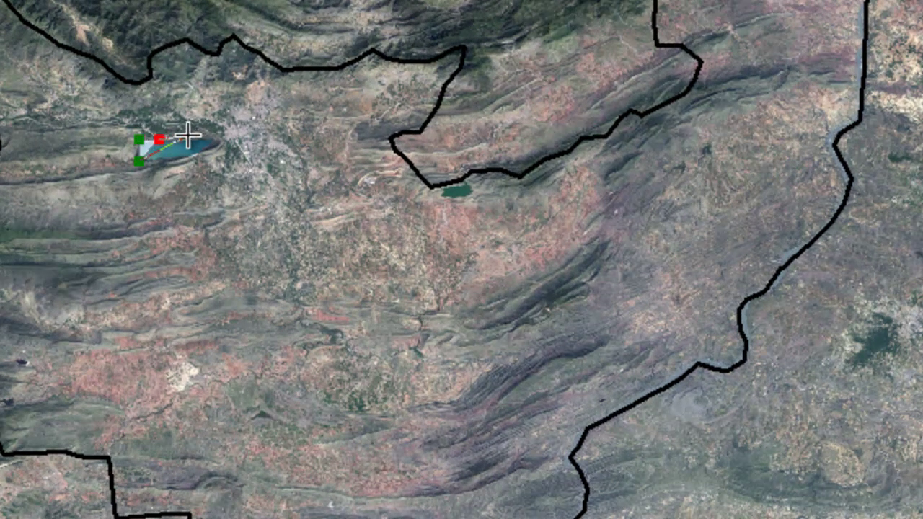
left_click(189, 136)
left_click(211, 135)
left_click(222, 144)
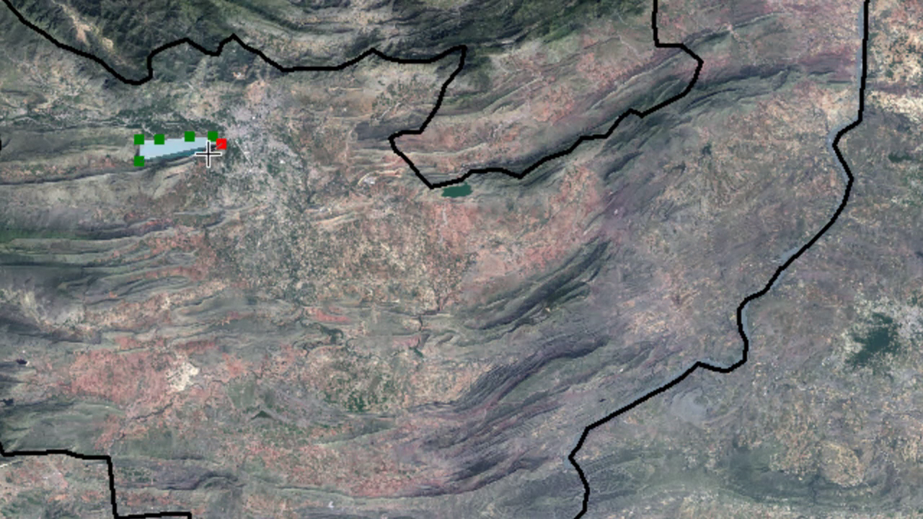
left_click(205, 154)
left_click(178, 162)
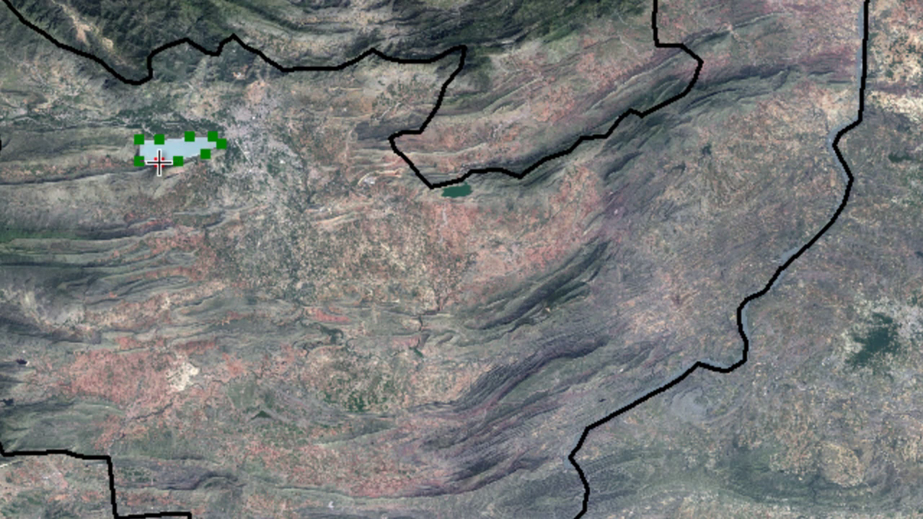
key("F2")
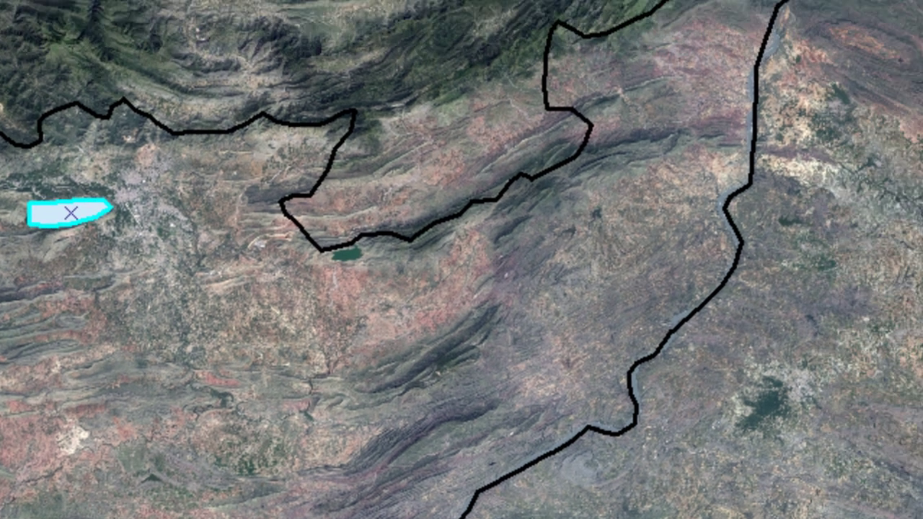
Set the lake polygon's Id to 1 and its sample attribute to "water"
left_click(912, 90)
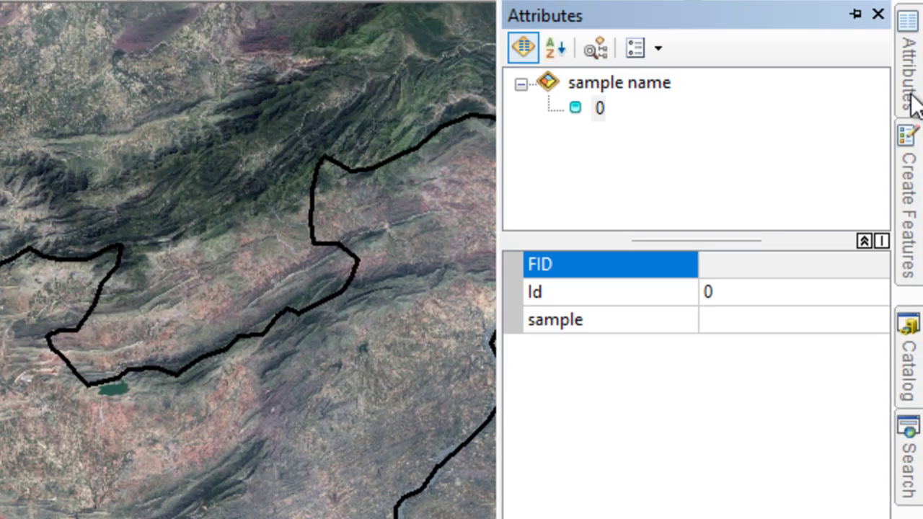
left_click(723, 288)
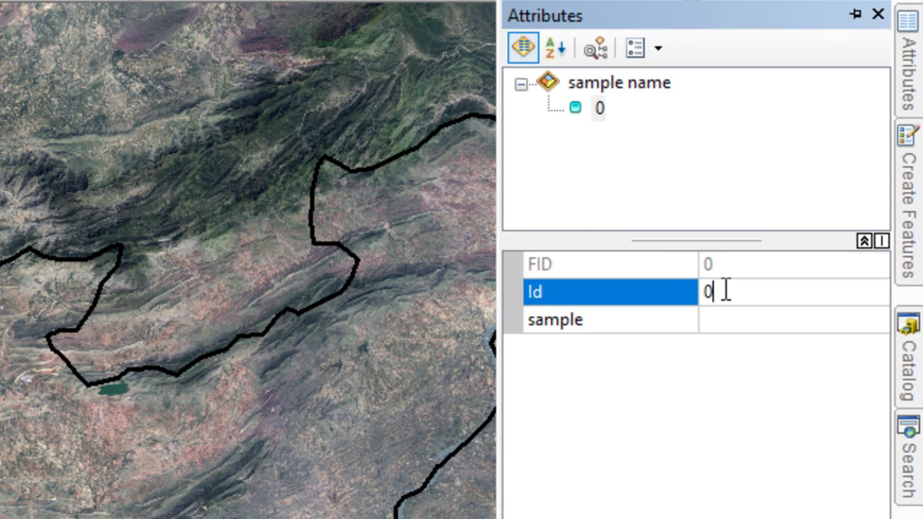
key("BackSpace")
left_click(730, 312)
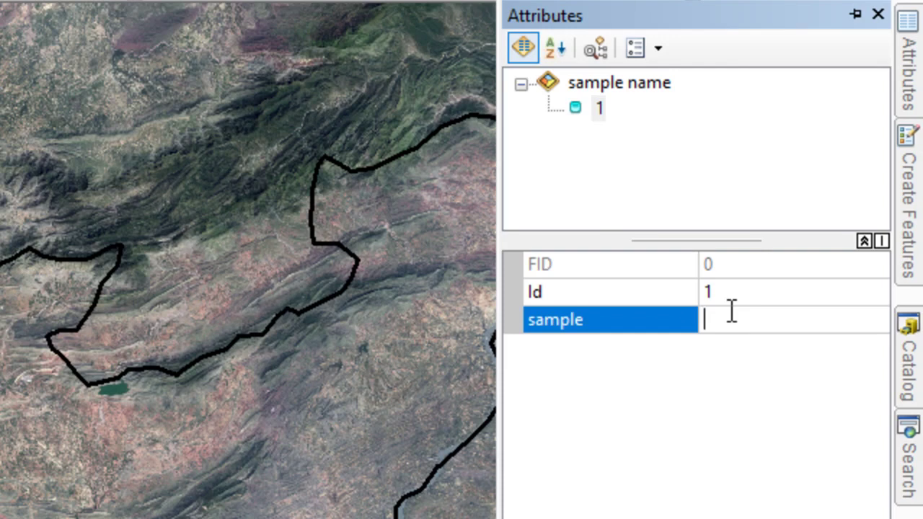
type("water")
left_click(549, 324)
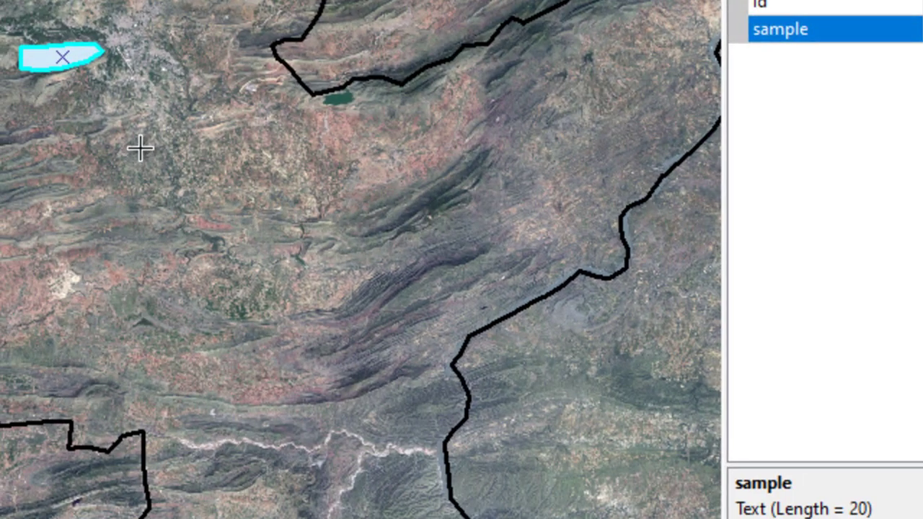
Digitize a second sample polygon over the built-up area southeast of the lake and finish the sketch
left_click(138, 149)
left_click(176, 139)
left_click(224, 139)
left_click(255, 154)
left_click(259, 173)
left_click(241, 180)
left_click(198, 189)
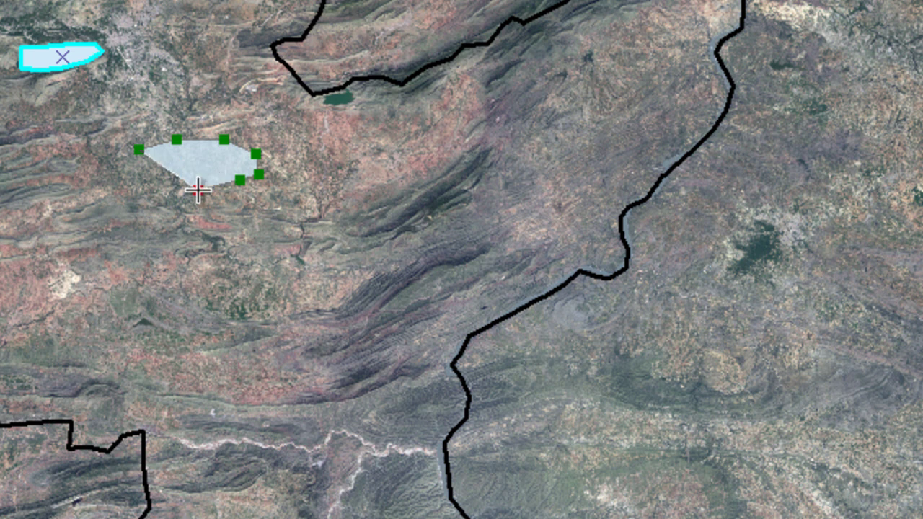
key("F2")
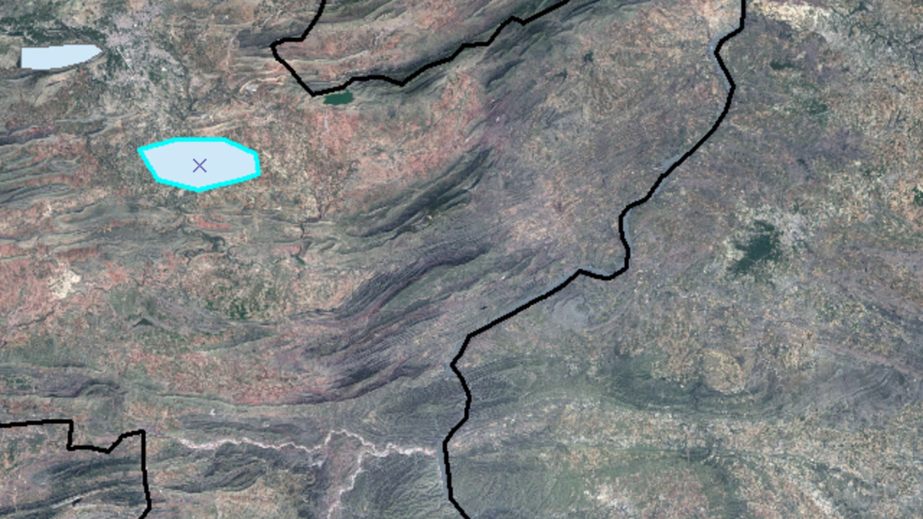
Set the second polygon's Id to 2 and its sample attribute to "population"
mouse_move(921, 86)
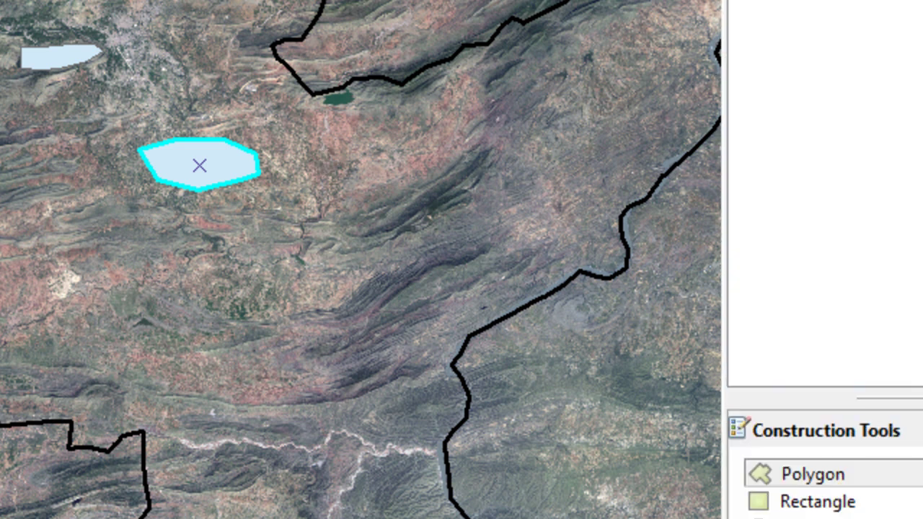
mouse_move(906, 72)
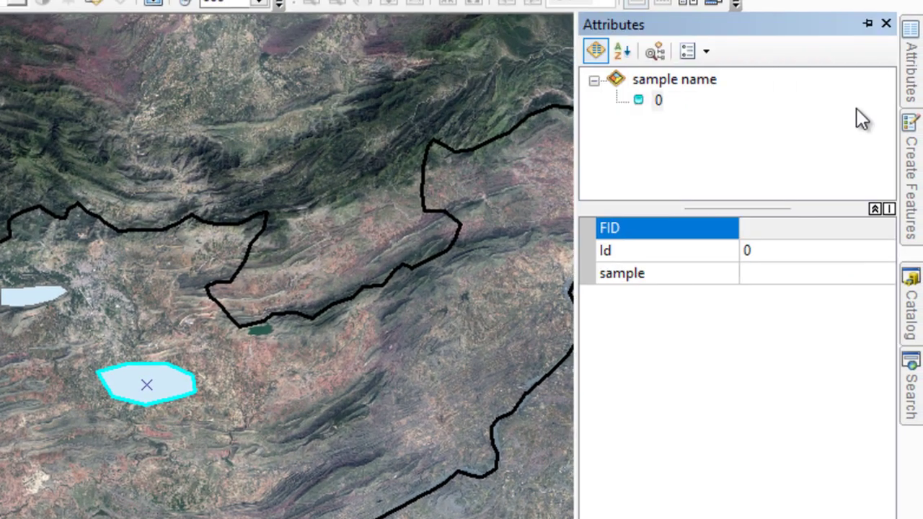
left_click(797, 252)
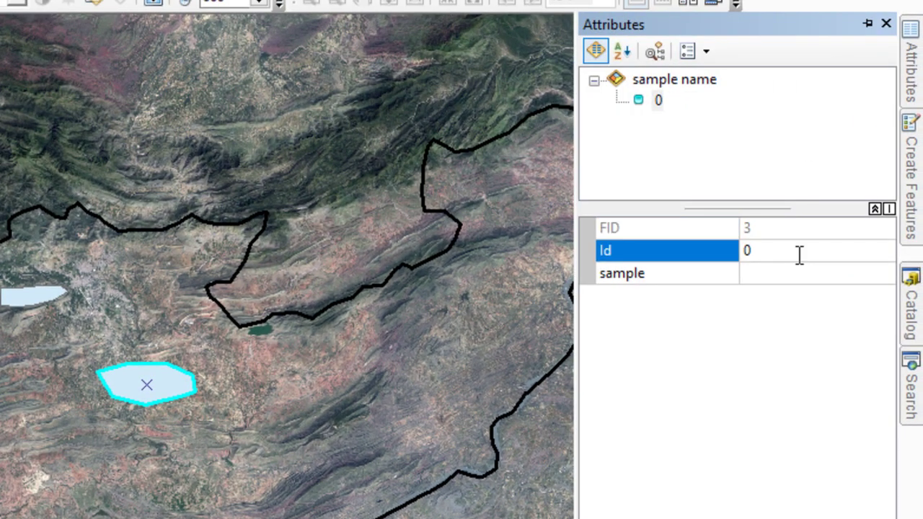
left_click(754, 274)
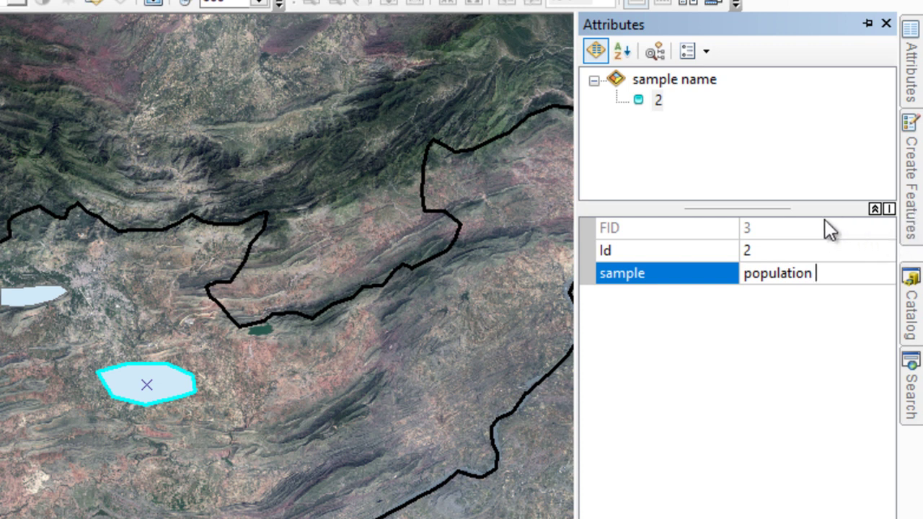
Digitize a third sample polygon along the dark mountain ridge southeast of the second polygon
left_click(275, 436)
left_click(294, 420)
left_click(322, 406)
left_click(358, 393)
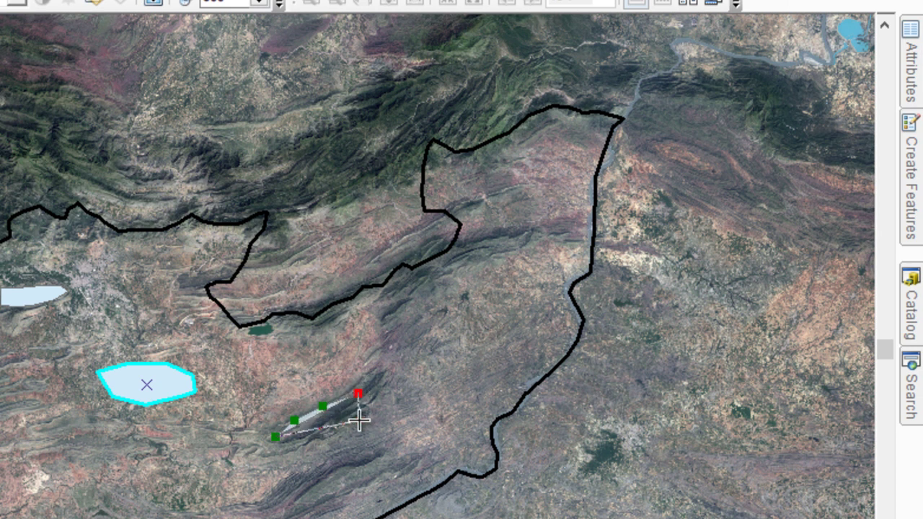
left_click(362, 420)
left_click(330, 431)
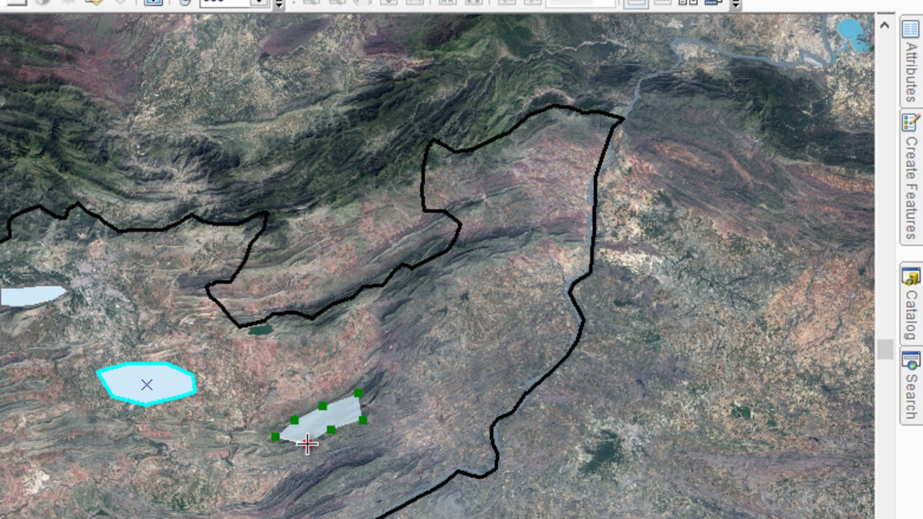
double_click(305, 437)
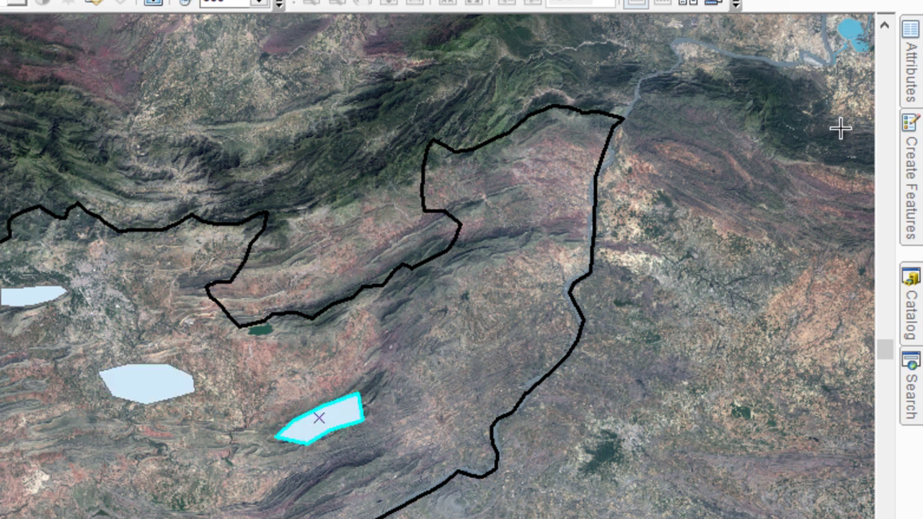
Set the ridge polygon's Id to 3 and its sample attribute to "mountain area"
left_click(910, 80)
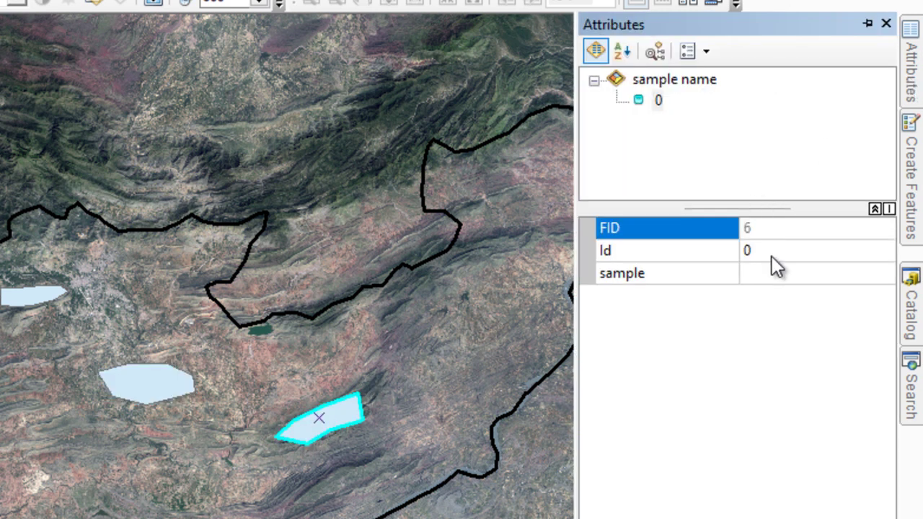
left_click(770, 252)
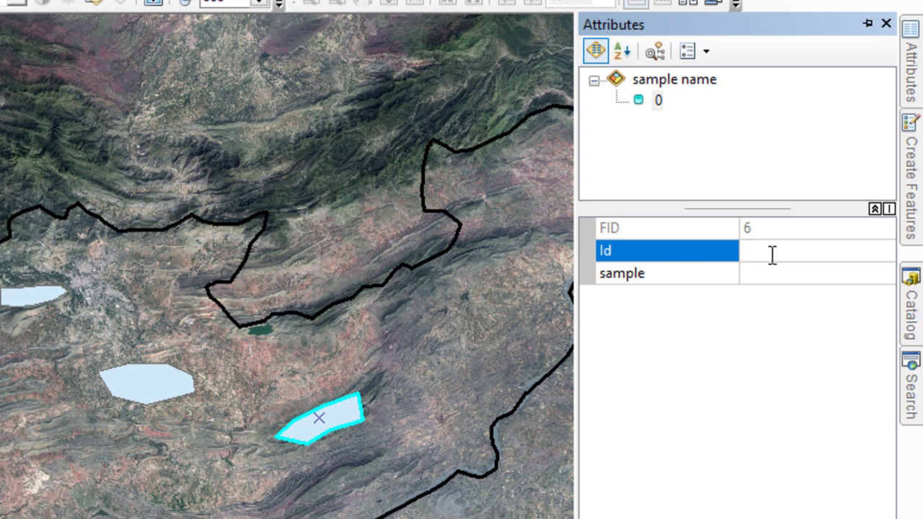
left_click(770, 268)
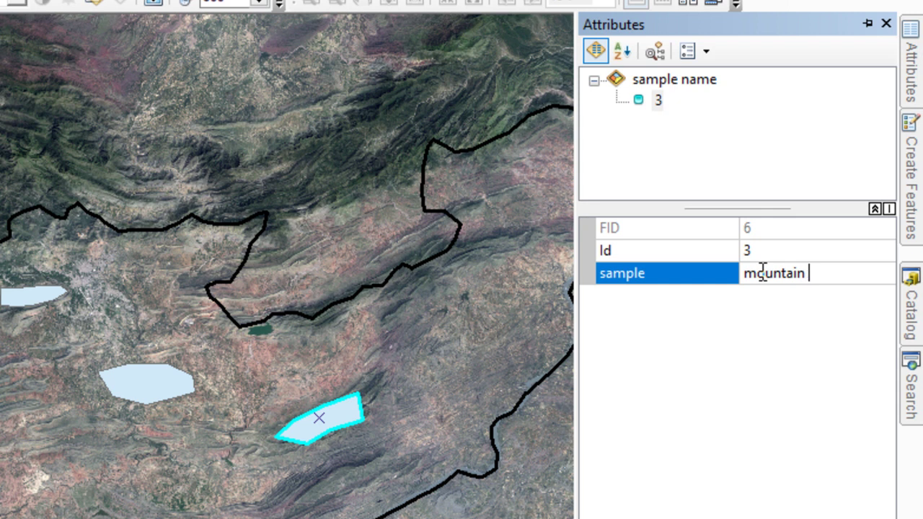
type("area")
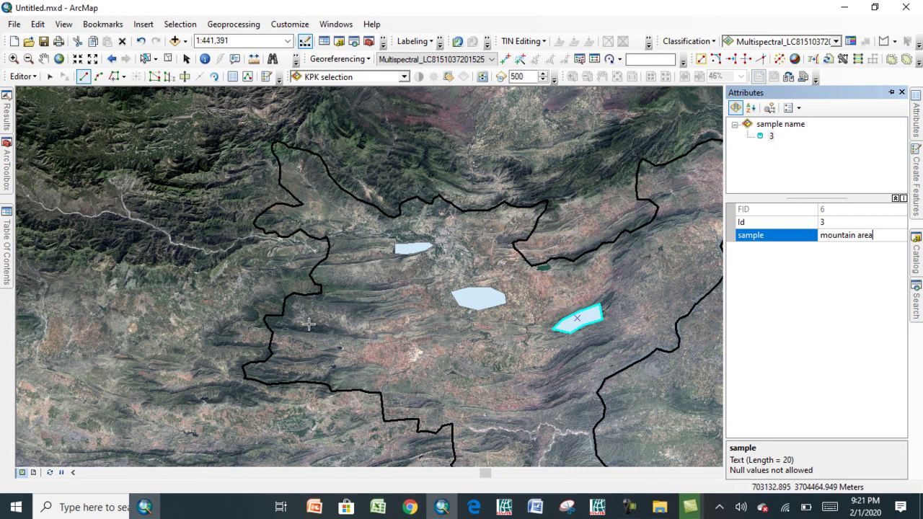
Digitize a fourth sample polygon over the green patch south of the second polygon
left_click(479, 341)
left_click(492, 343)
left_click(507, 347)
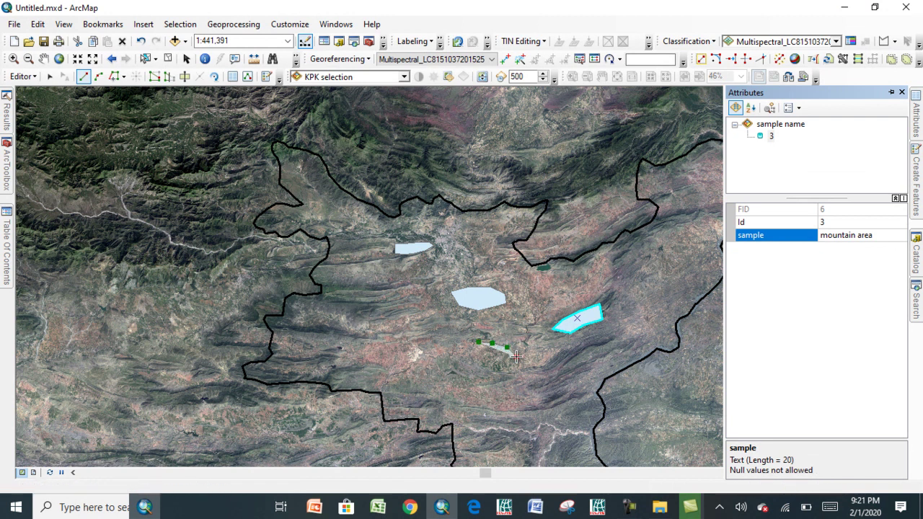
left_click(516, 357)
left_click(513, 367)
left_click(502, 366)
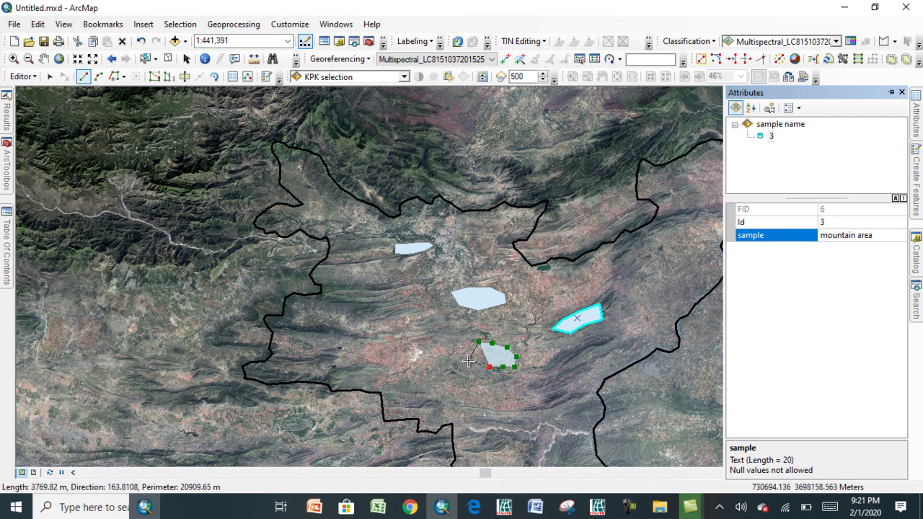
double_click(468, 361)
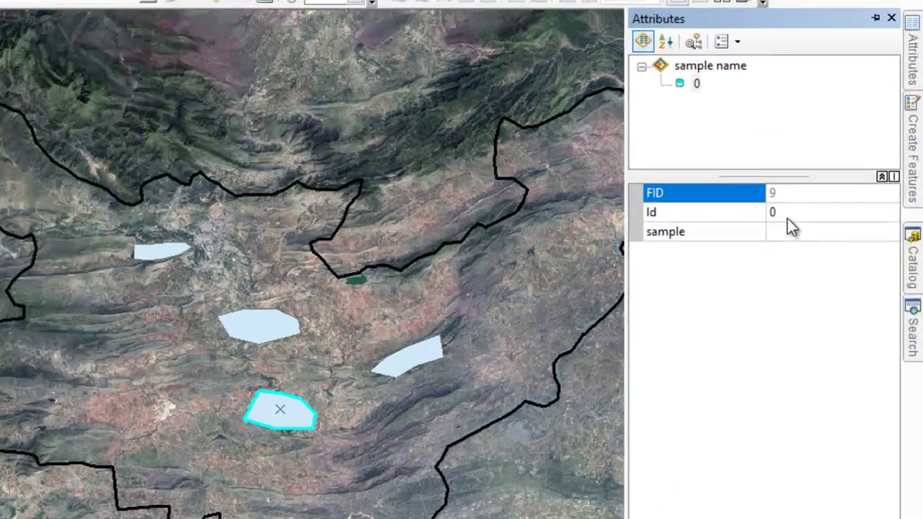
Set the fourth polygon's Id to 4 and its sample attribute to "vegetation"
left_click(830, 222)
key("BackSpace")
type("4")
left_click(733, 223)
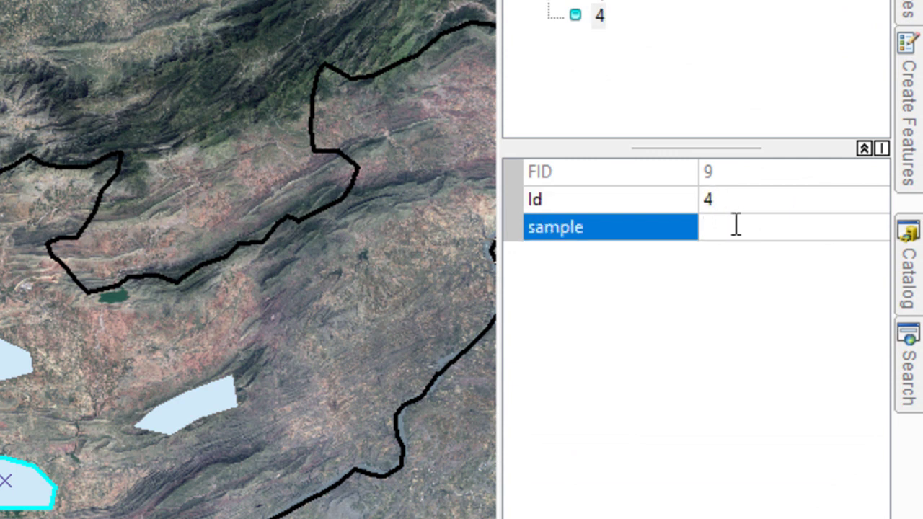
type("vegetation")
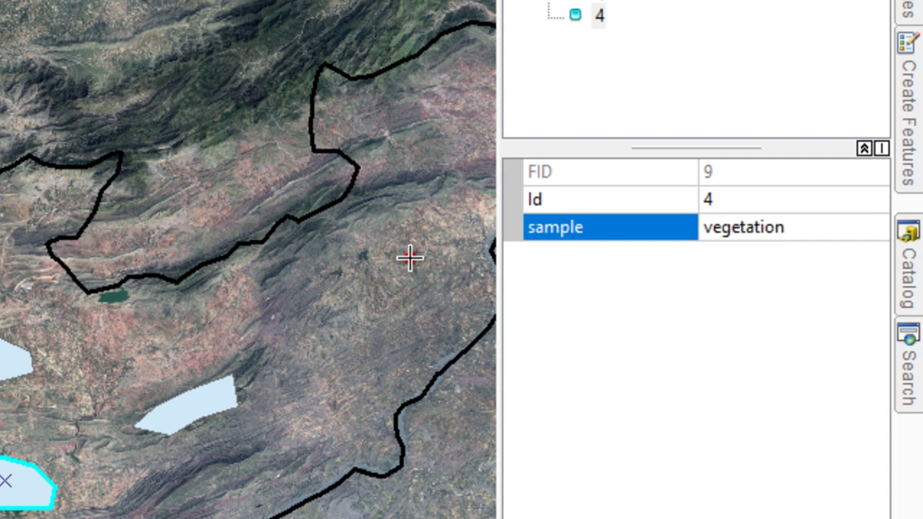
Digitize a fifth sample polygon in the eastern part of the district, just west of the river boundary
key("ctrl+a")
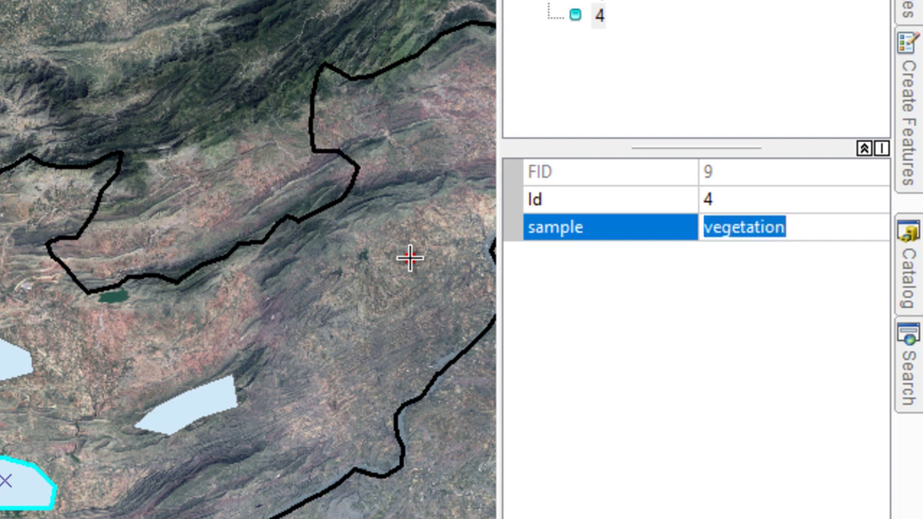
left_click(410, 257)
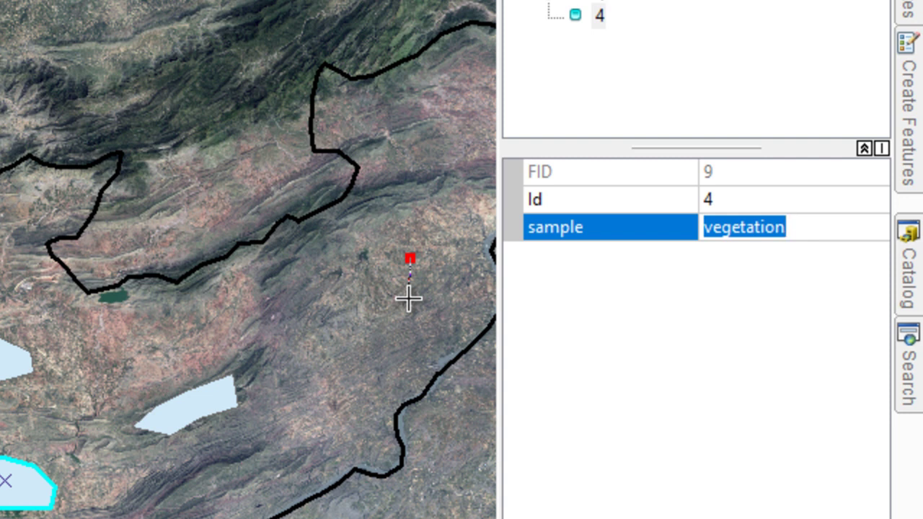
left_click(436, 282)
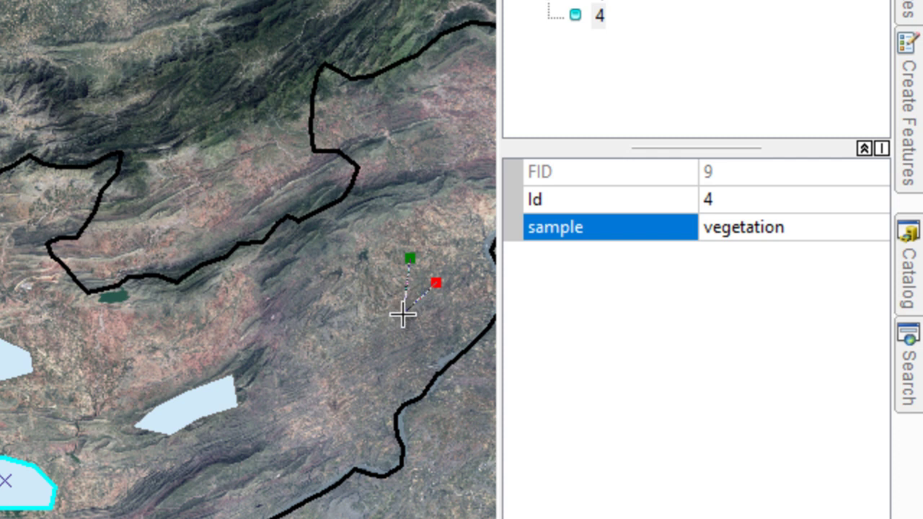
left_click(443, 311)
left_click(424, 324)
left_click(376, 324)
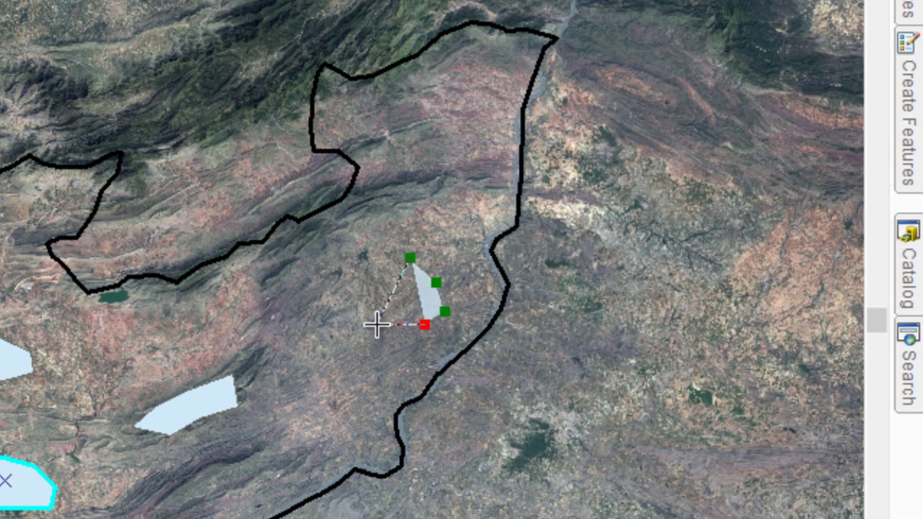
left_click(356, 285)
double_click(376, 261)
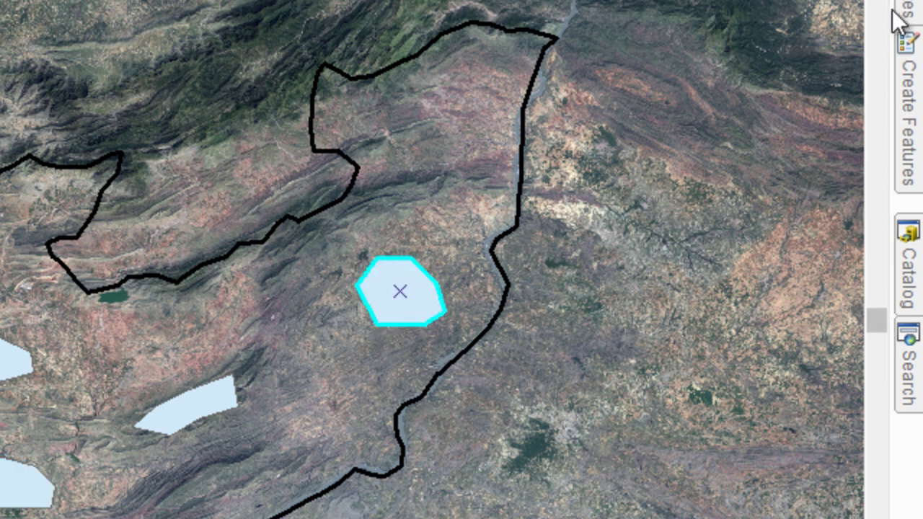
Set the fifth polygon's Id to 5 and its sample attribute to "settlement"
mouse_move(907, 13)
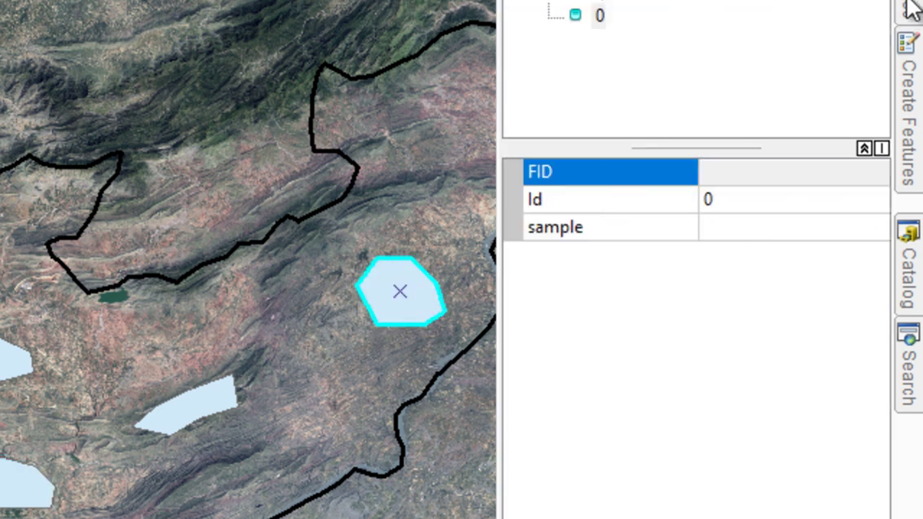
left_click(739, 203)
key("BackSpace")
type("5")
left_click(733, 222)
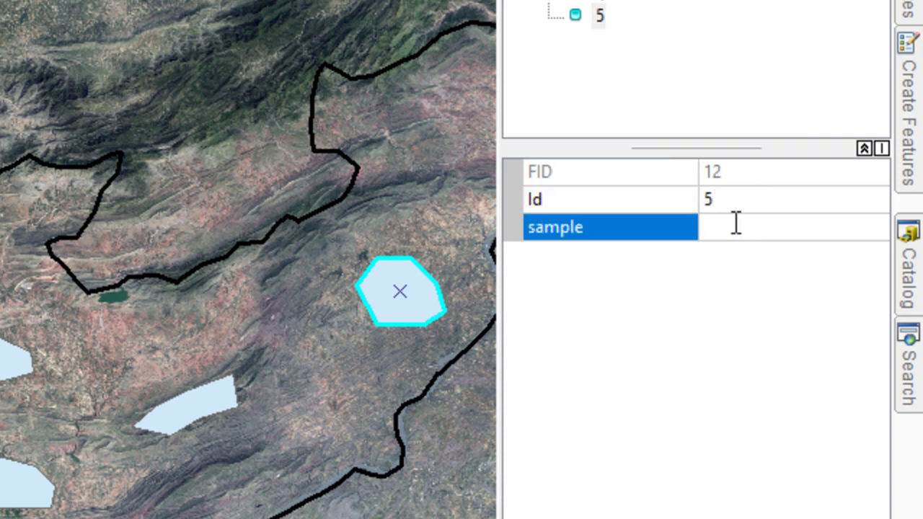
type("settlement")
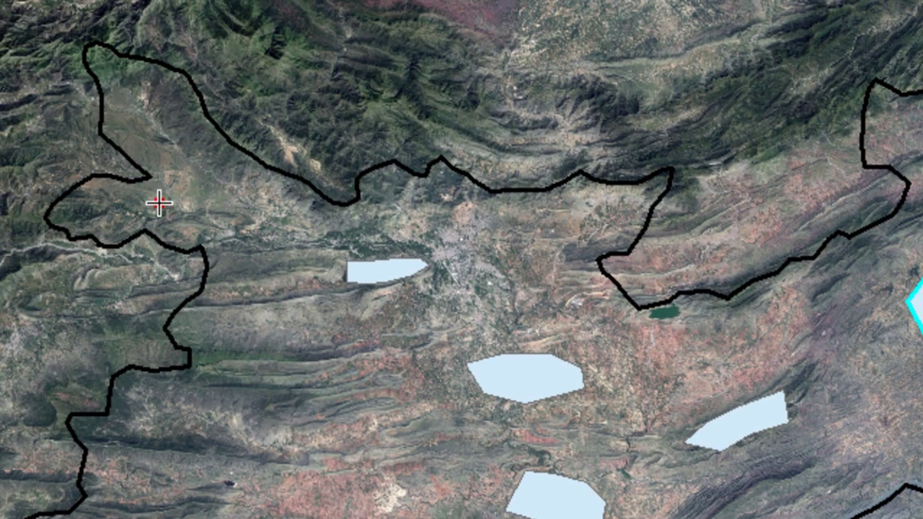
Digitize a sixth sample polygon inside the district's narrow northwestern corner
left_click(158, 203)
left_click(161, 167)
left_click(138, 139)
left_click(158, 132)
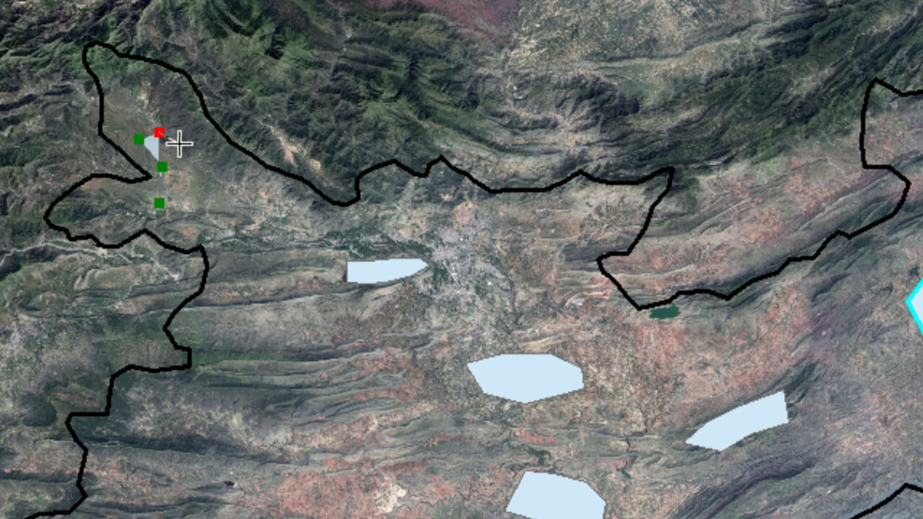
left_click(179, 152)
left_click(206, 175)
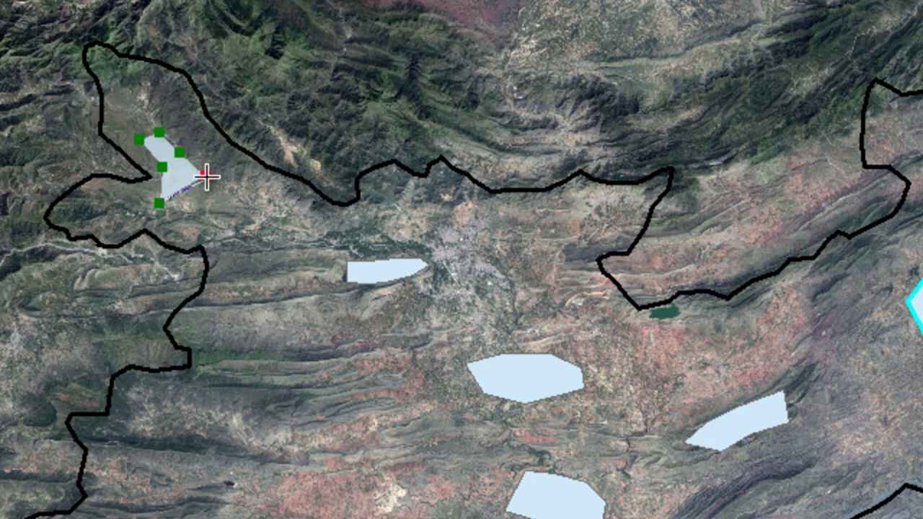
left_click(205, 196)
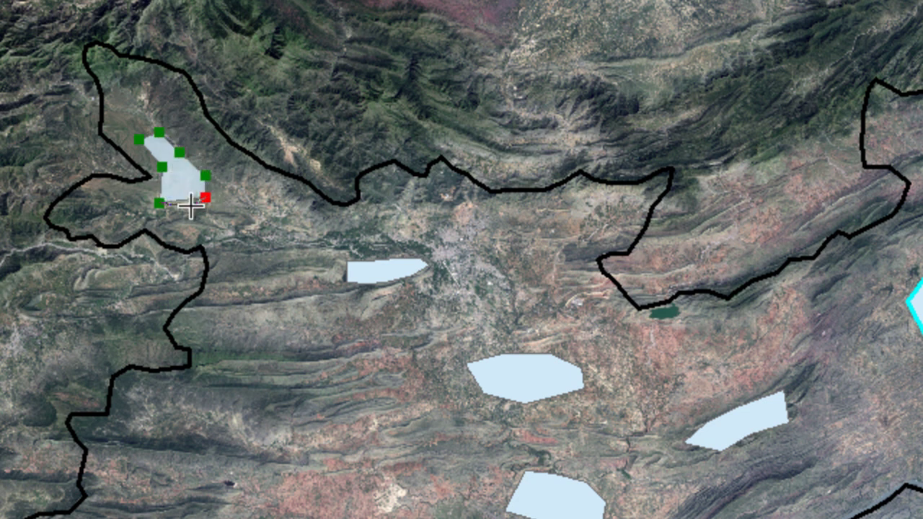
double_click(190, 207)
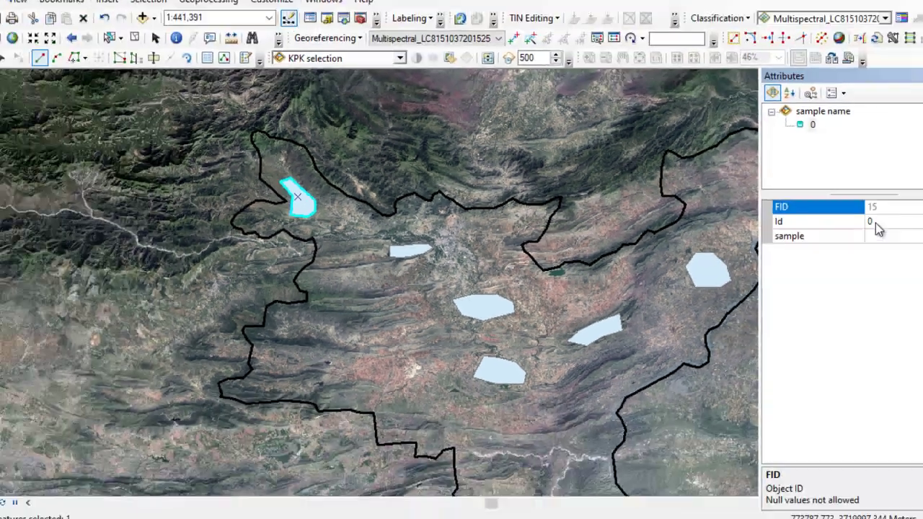
Set the northwestern polygon's Id to 6 and its sample attribute to "forest region"
left_click(832, 221)
left_click(833, 222)
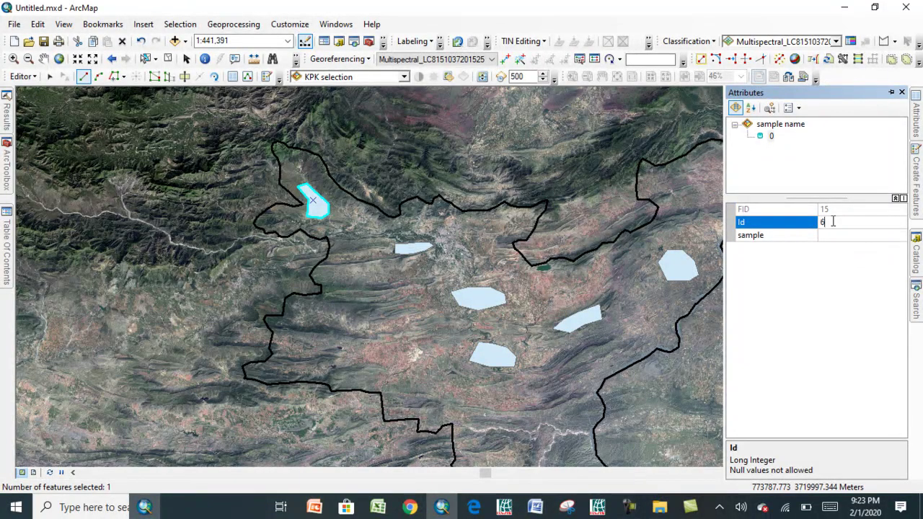
type("6")
left_click(834, 232)
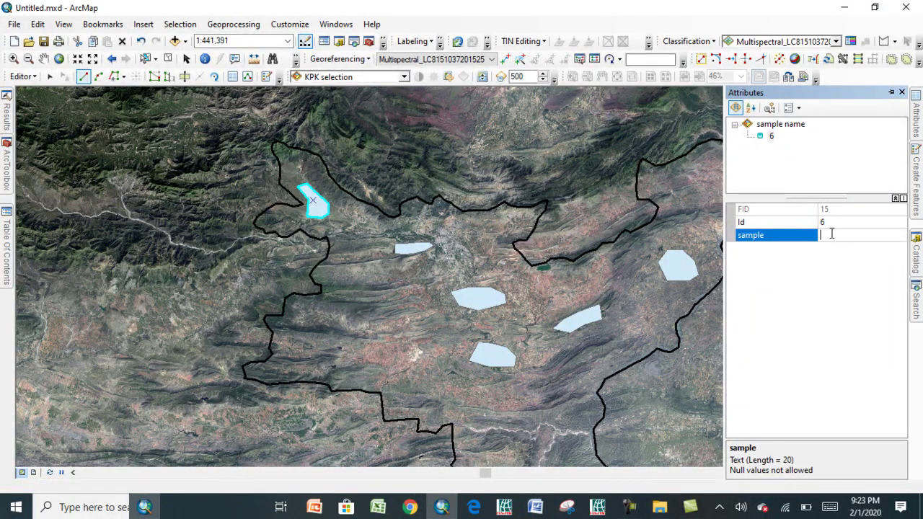
left_click(831, 233)
type("forest region")
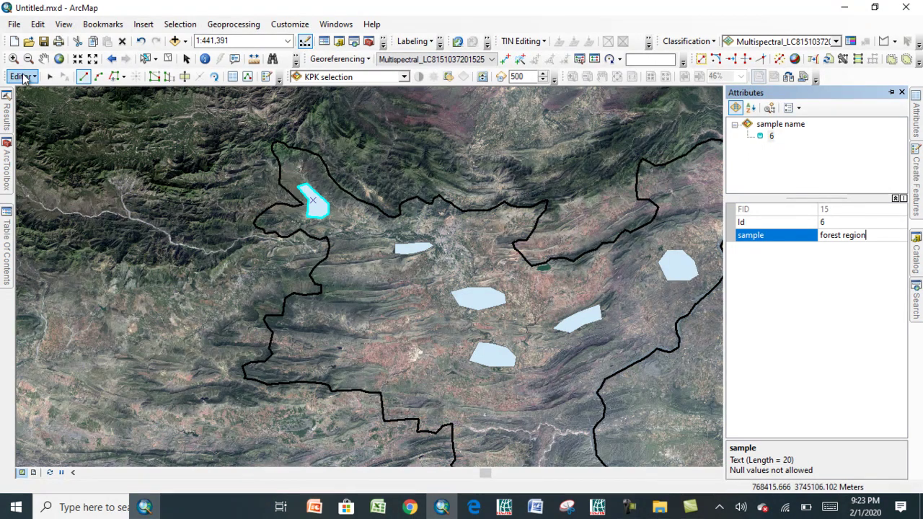
Save the edits to the sample polygons and stop the editing session
left_click(20, 76)
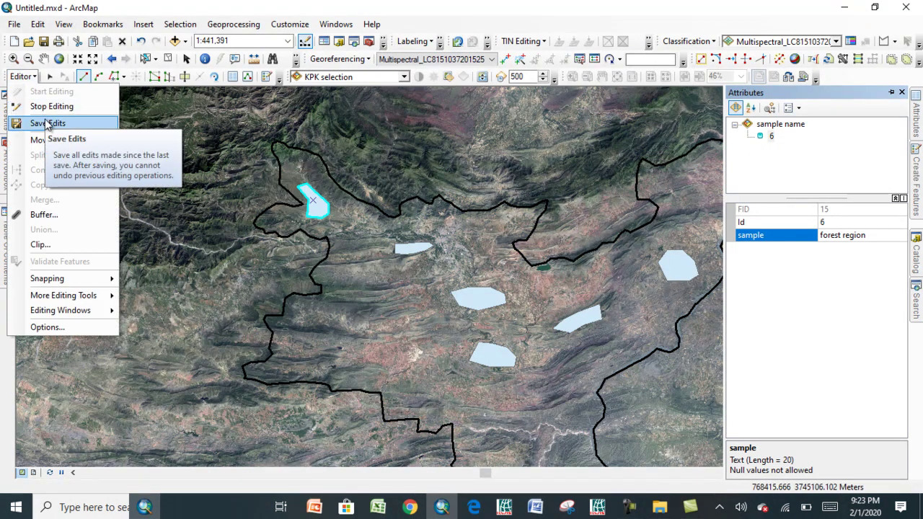
left_click(48, 124)
left_click(22, 76)
left_click(41, 107)
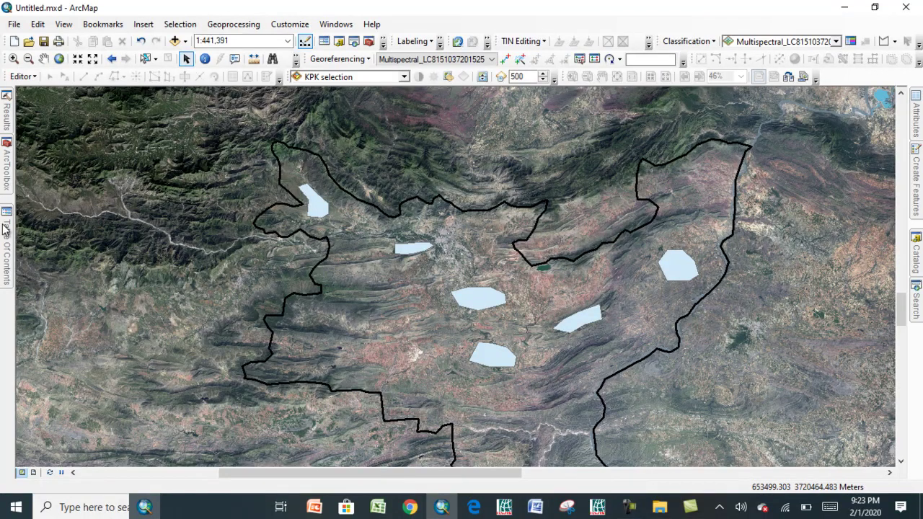
Give the sample name layer the Hollow symbol with an outline width of 1
mouse_move(5, 225)
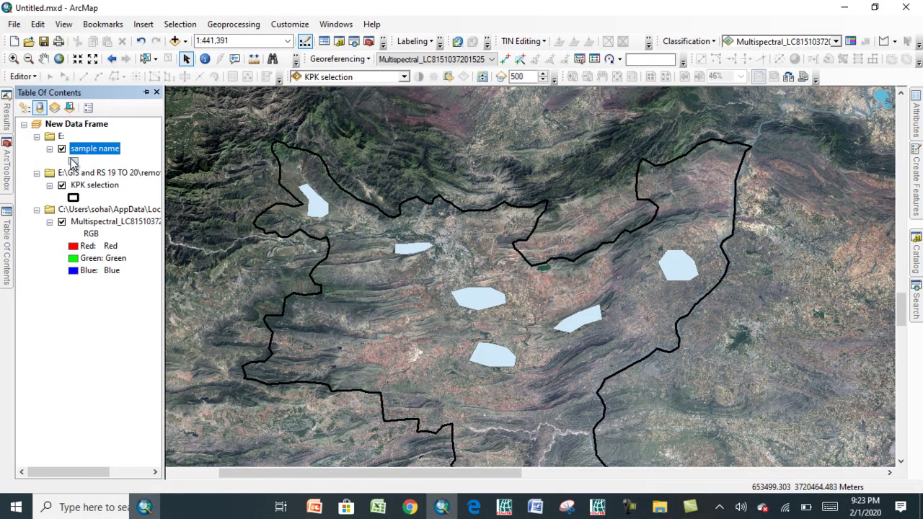
left_click(73, 160)
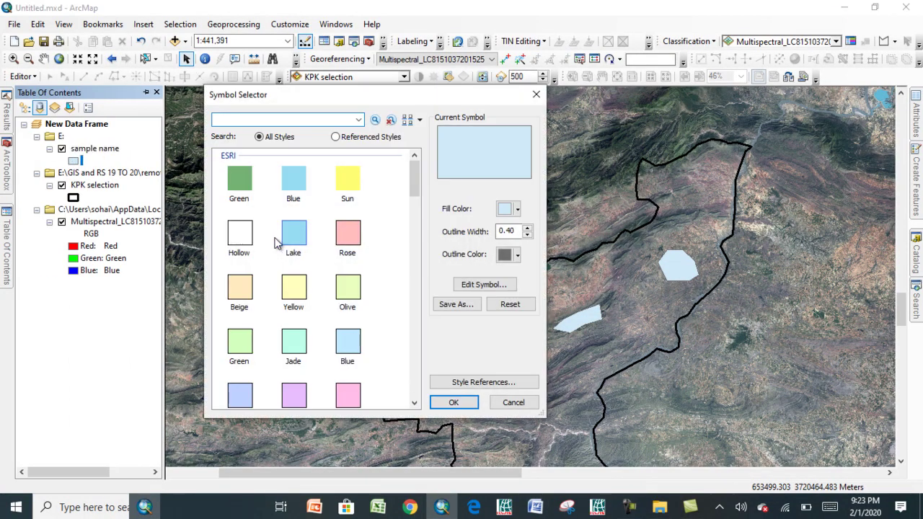
left_click(239, 232)
left_click(528, 227)
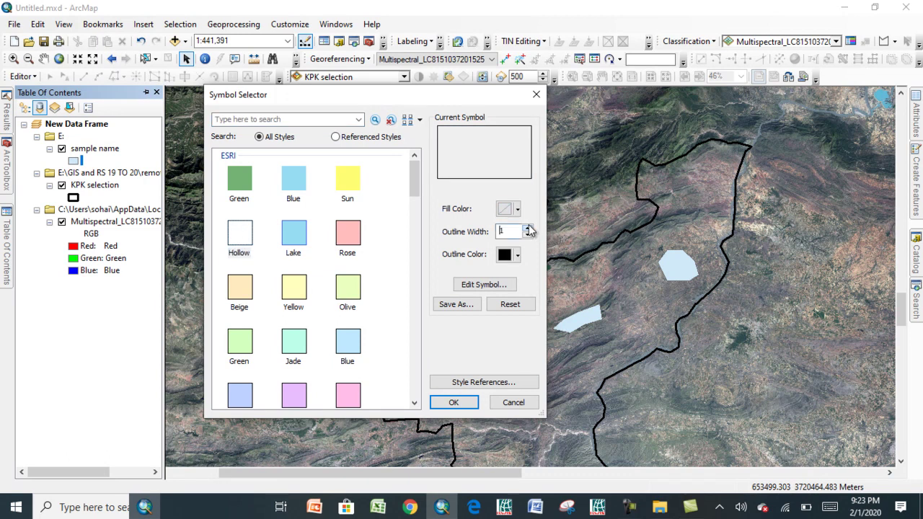
left_click(448, 407)
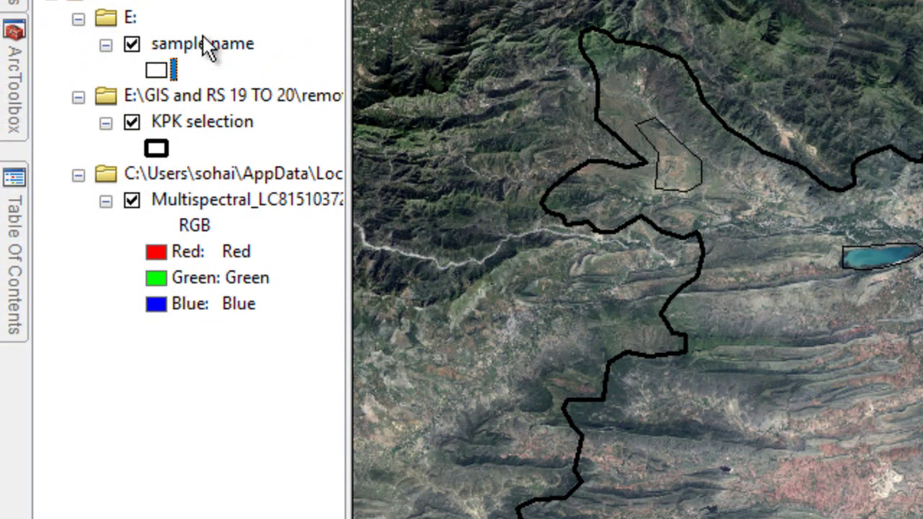
Open the Create Signatures tool from the Multivariate group of the Spatial Analyst tools
left_click(275, 6)
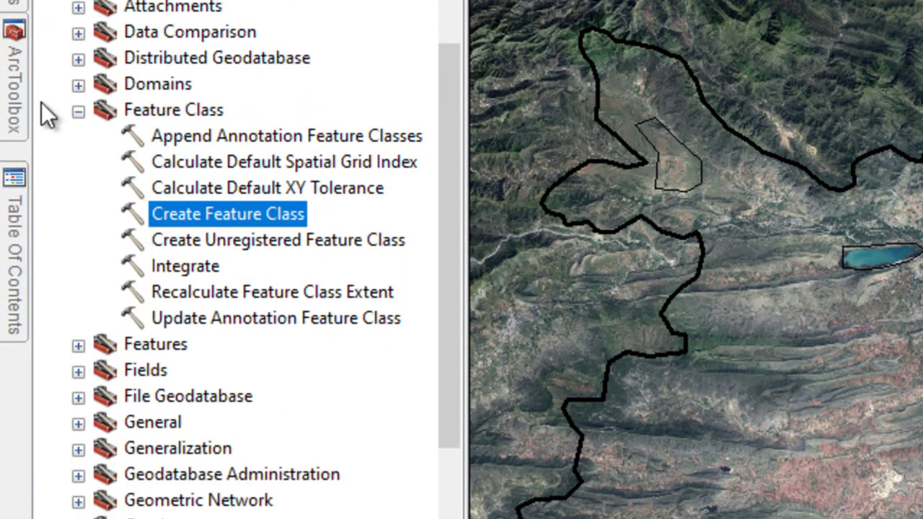
left_click(77, 112)
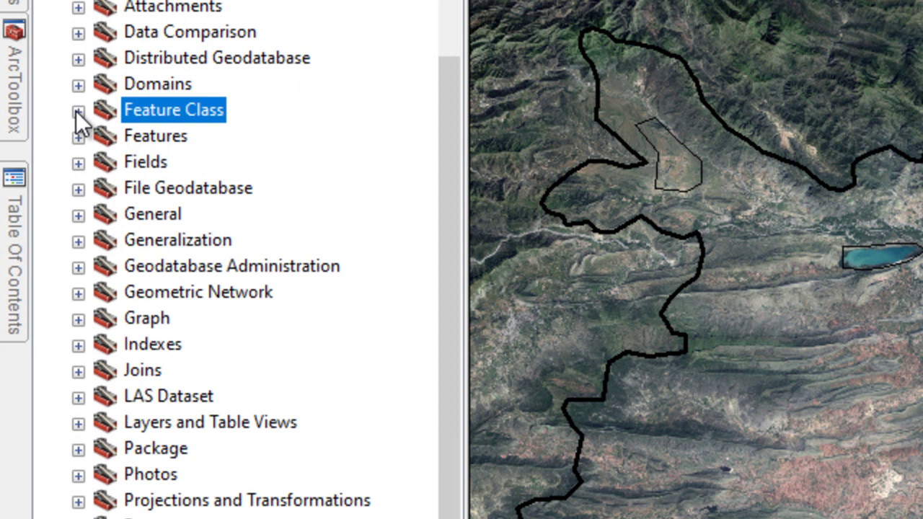
left_click(51, 0)
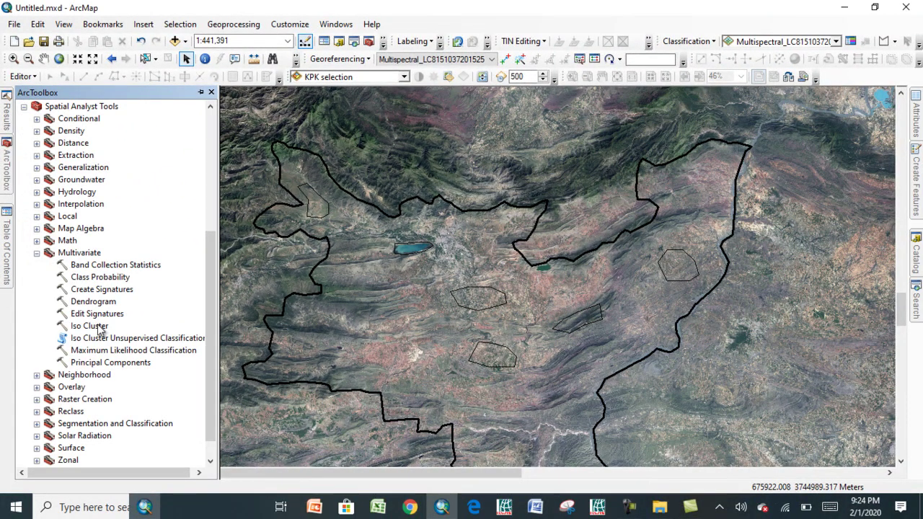
left_click(36, 253)
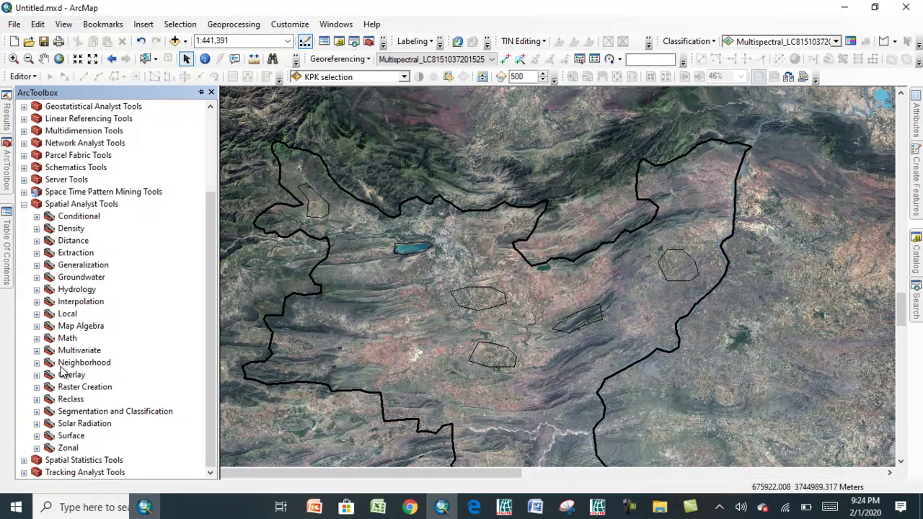
left_click(36, 351)
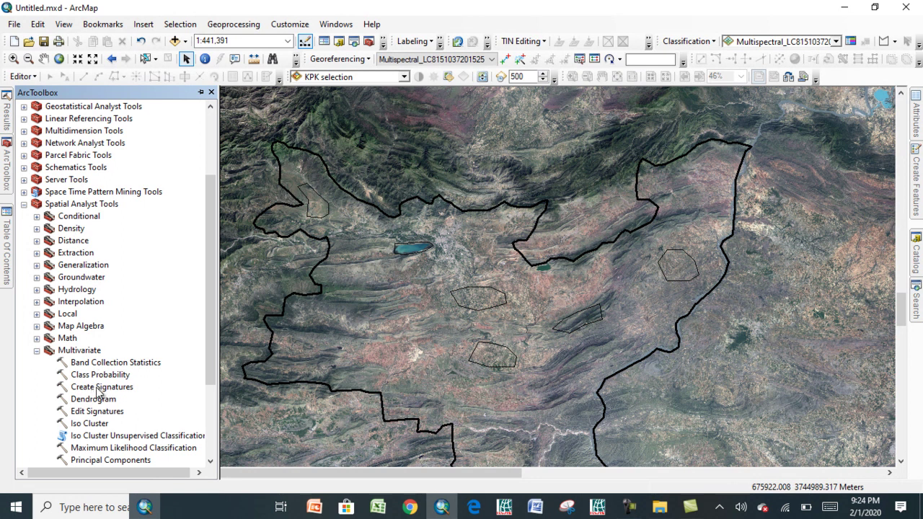
double_click(100, 389)
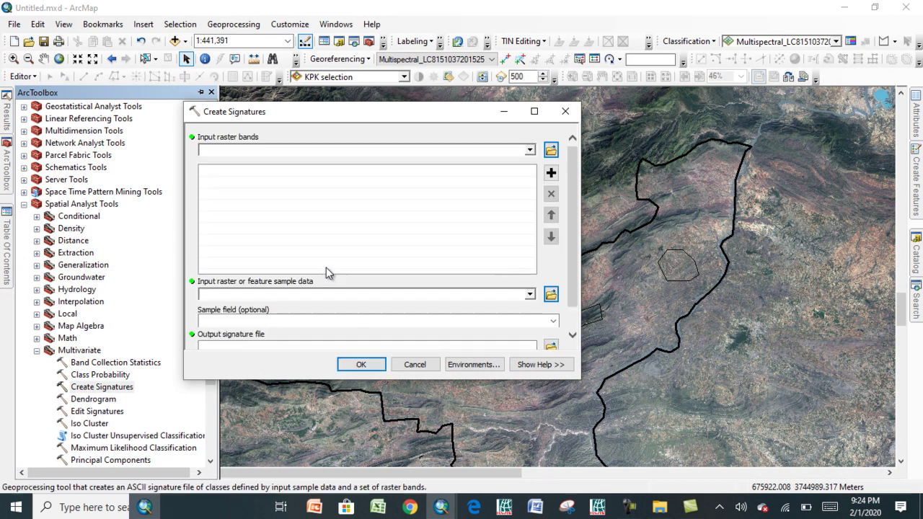
left_click(529, 152)
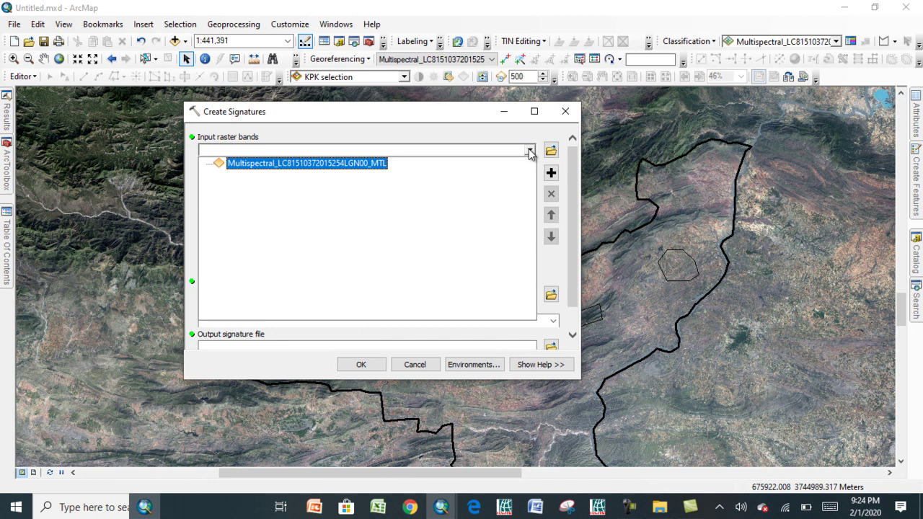
left_click(353, 164)
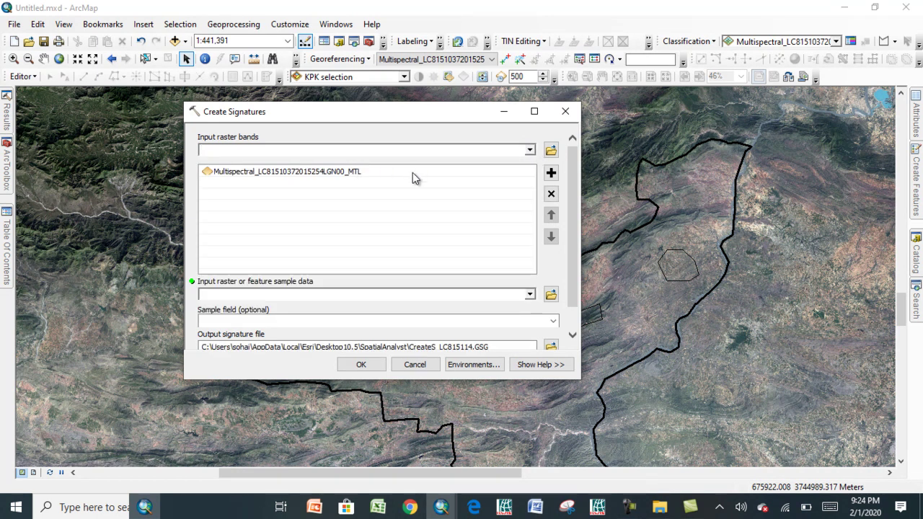
left_click(530, 295)
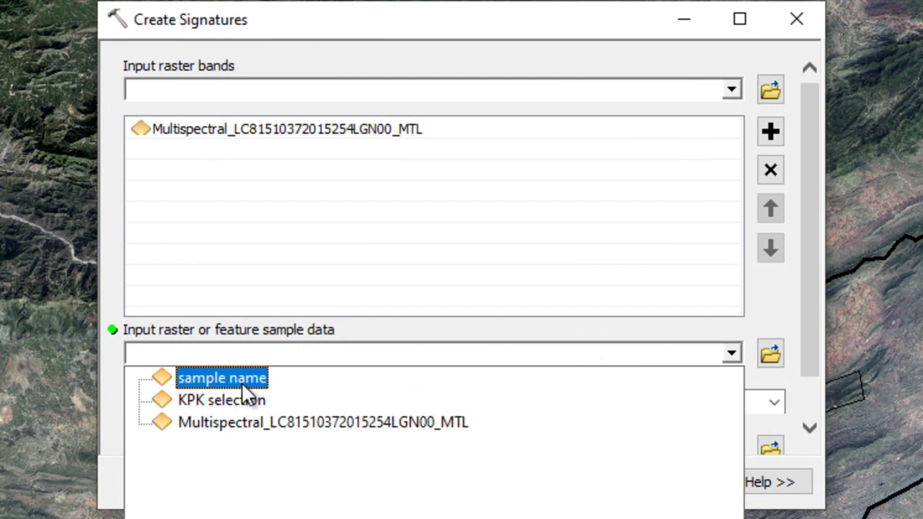
left_click(264, 313)
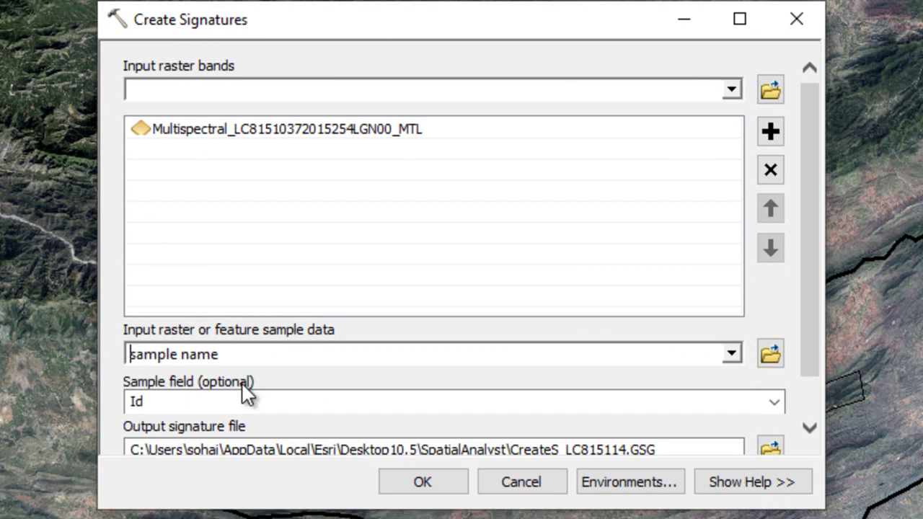
Allow the ActiveX interaction and set the signature tool's sample field to sample
left_click(775, 401)
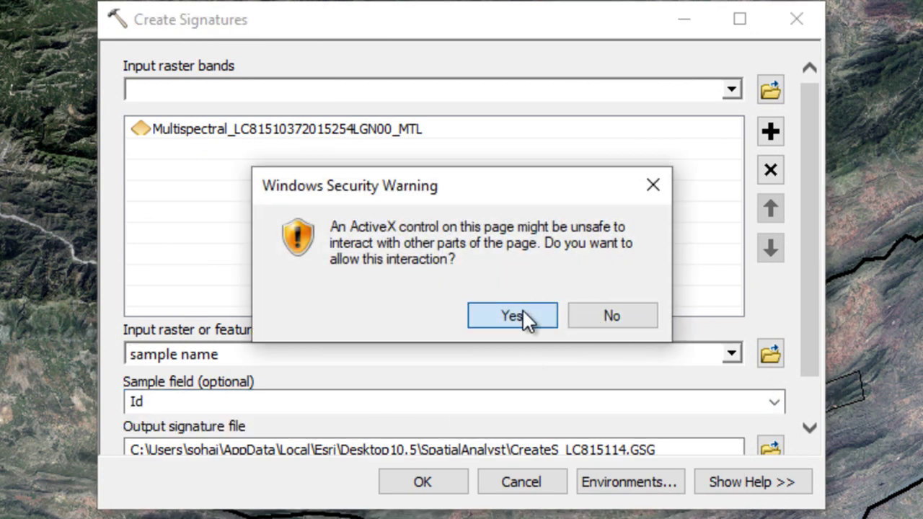
left_click(527, 318)
left_click(775, 402)
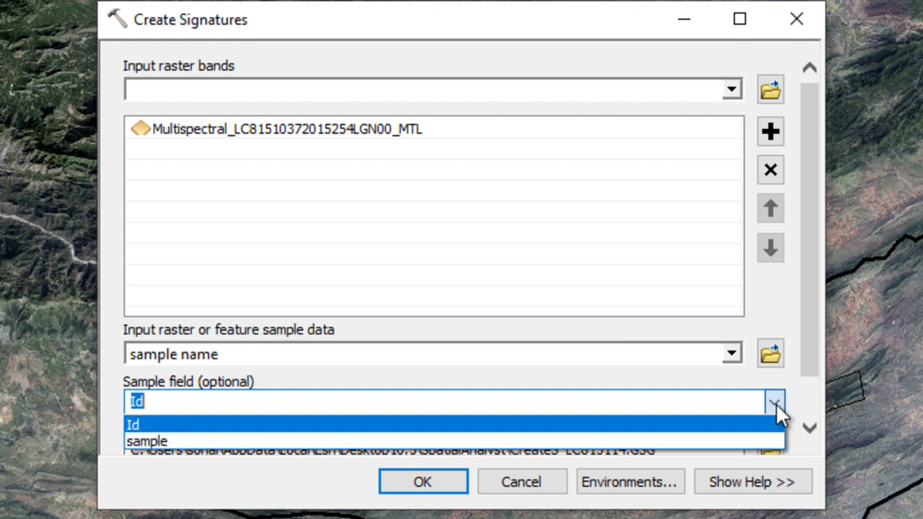
left_click(490, 437)
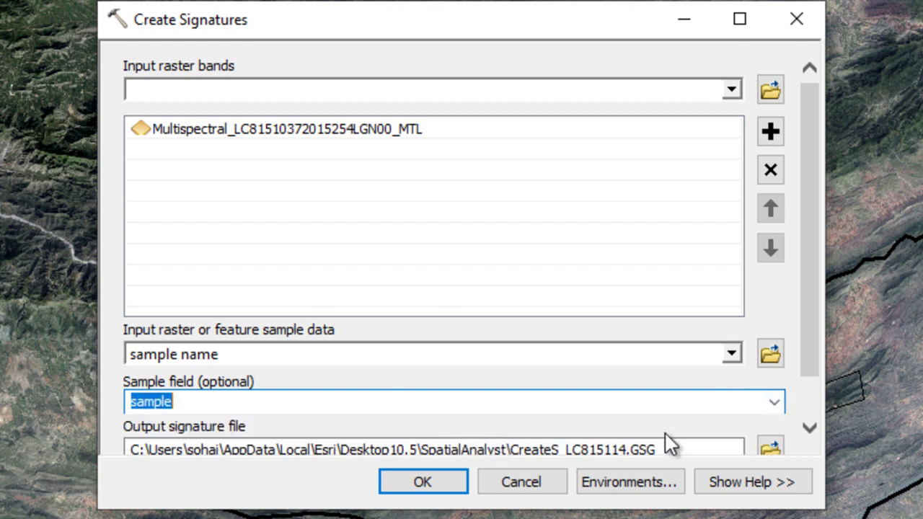
scroll(679, 421, "down", 2)
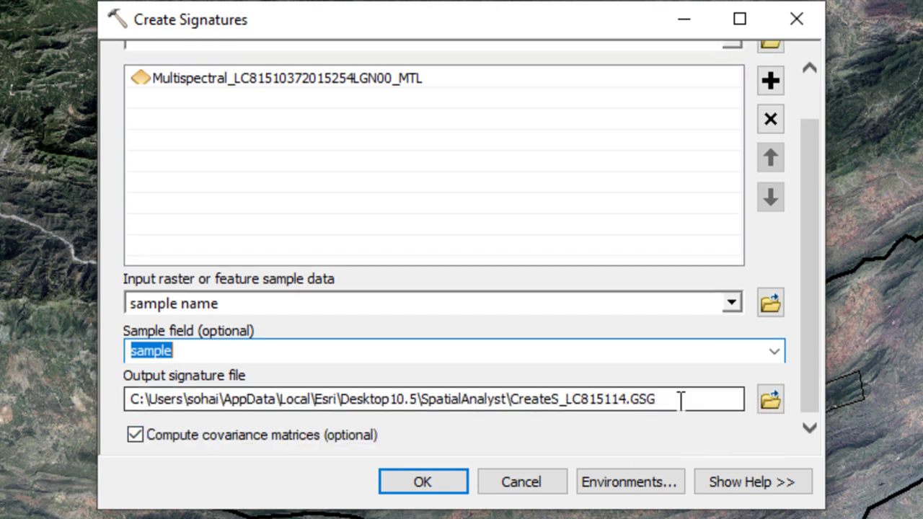
Copy the full output signature file path, keep covariance matrices enabled, and run Create Signatures
left_click(677, 400)
mouse_move(678, 400)
left_mouse_down()
mouse_move(428, 377)
mouse_move(104, 374)
left_mouse_up()
key("ctrl+c")
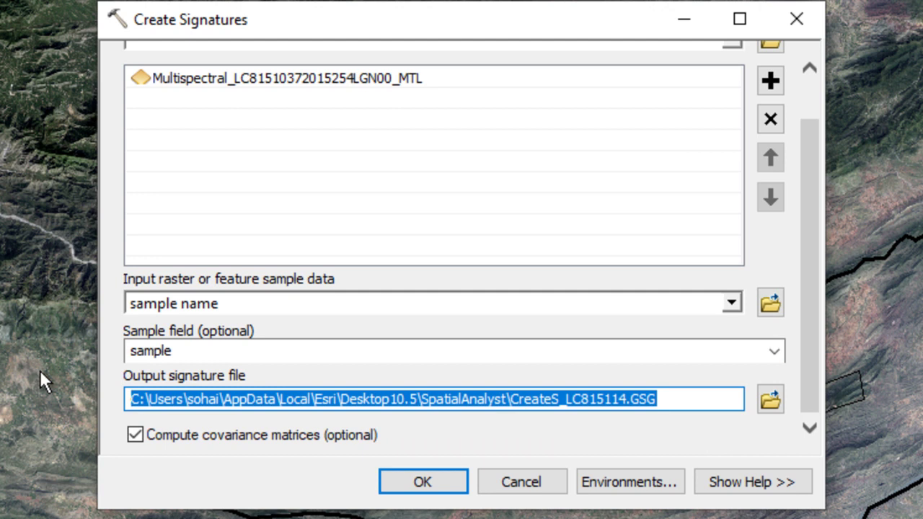
right_click(180, 397)
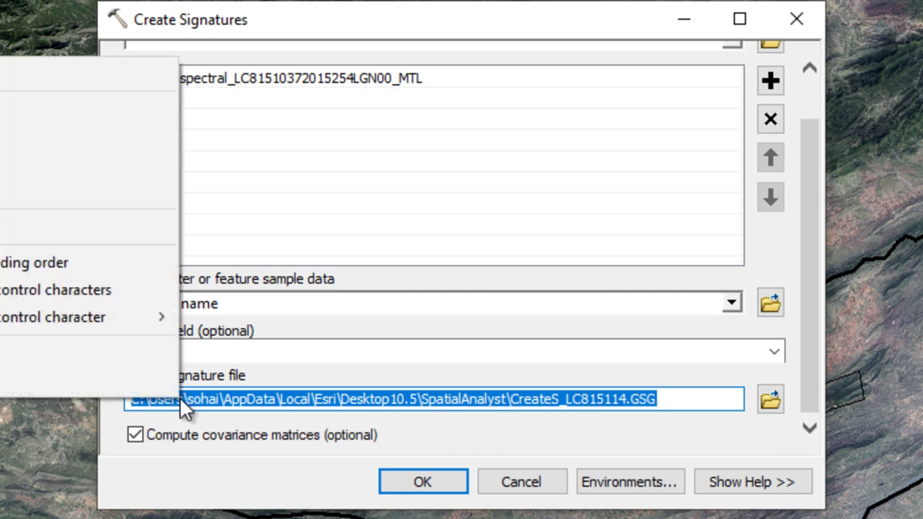
left_click(31, 131)
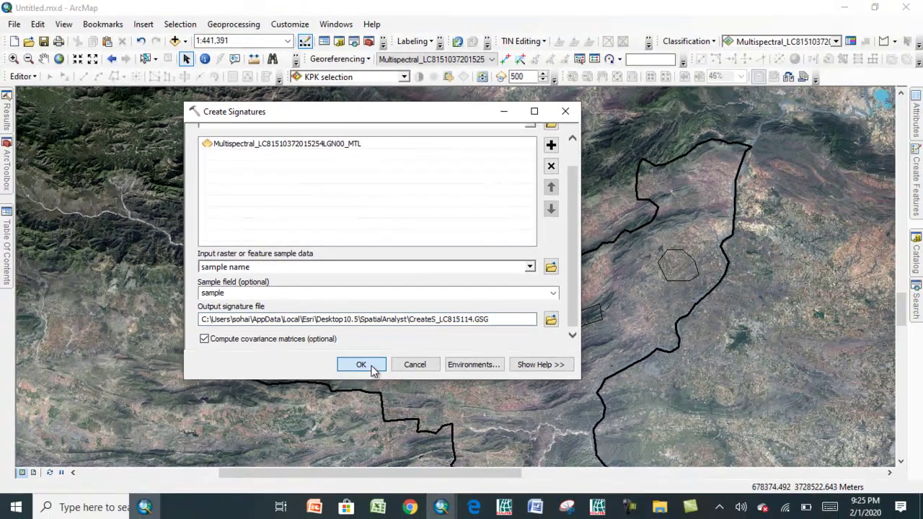
left_click(402, 416)
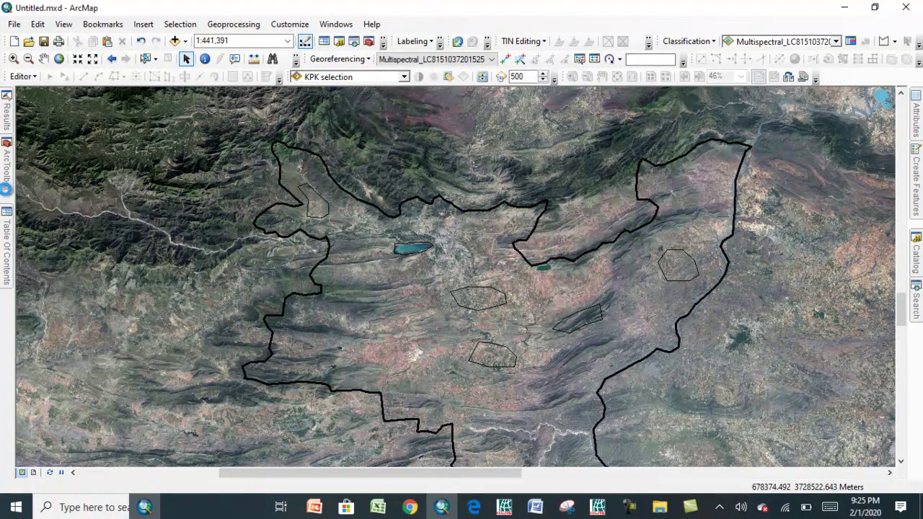
mouse_move(6, 161)
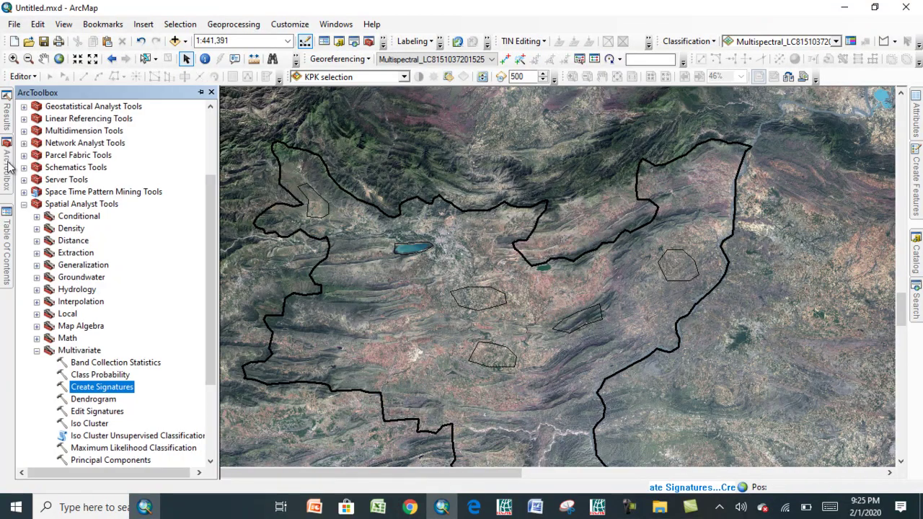
double_click(113, 448)
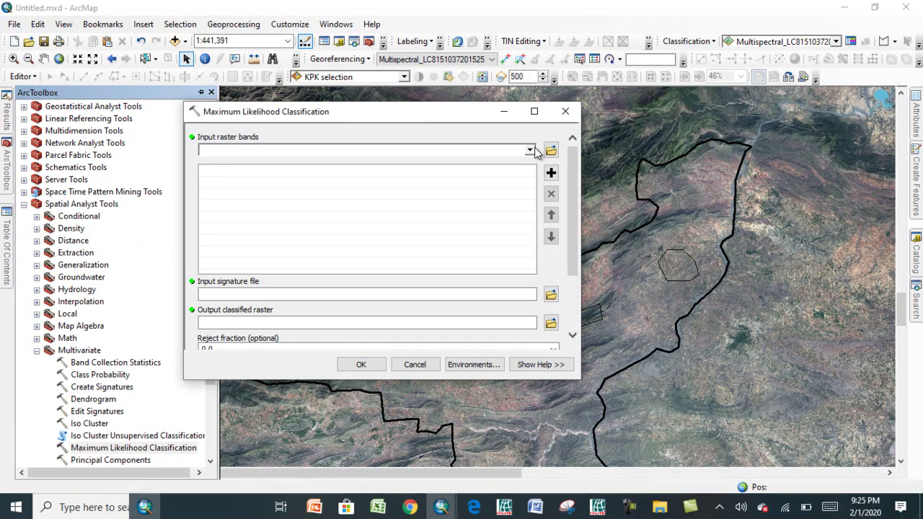
left_click(530, 150)
left_click(349, 166)
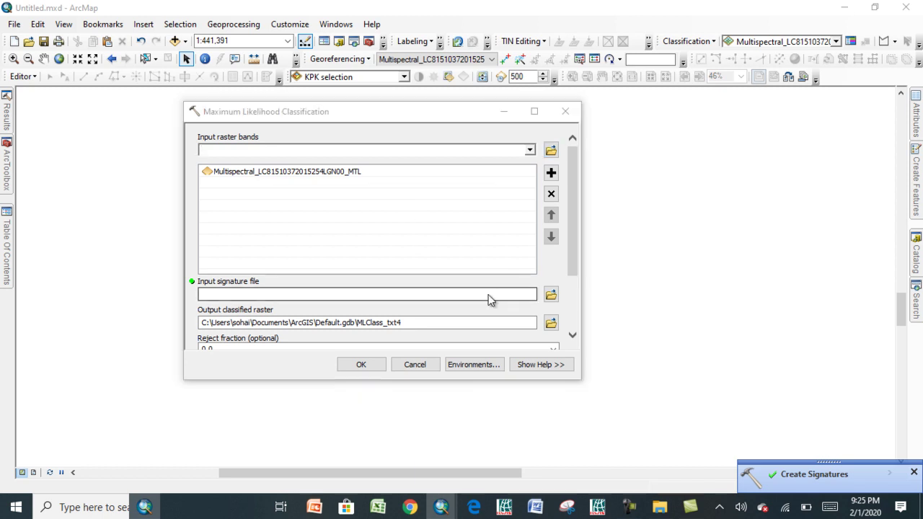
left_click(407, 274)
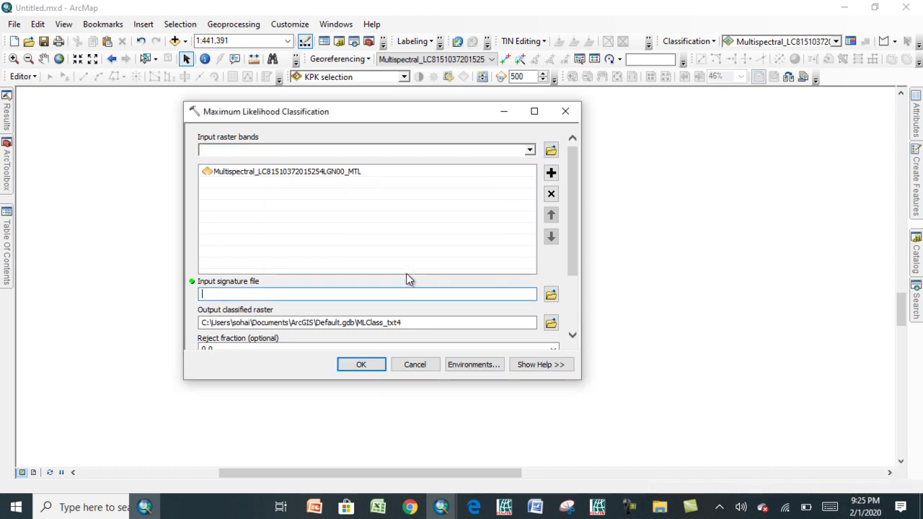
right_click(254, 297)
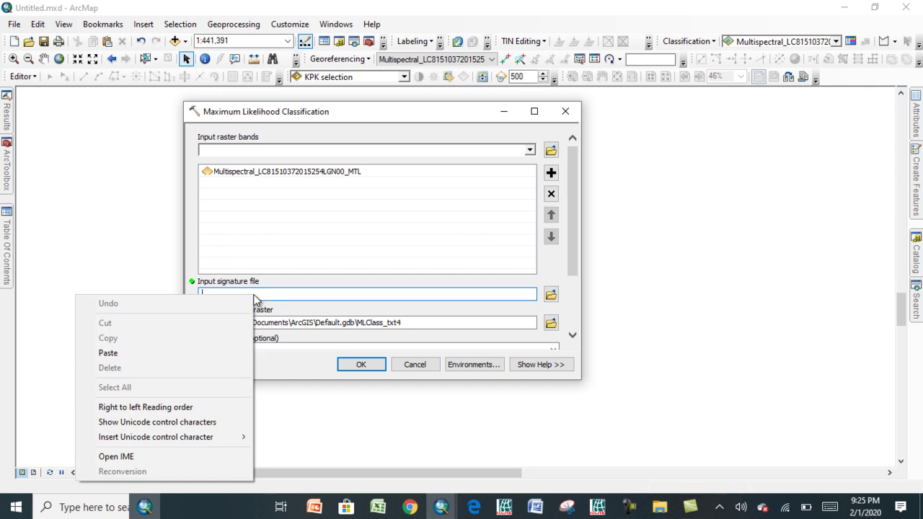
left_click(191, 353)
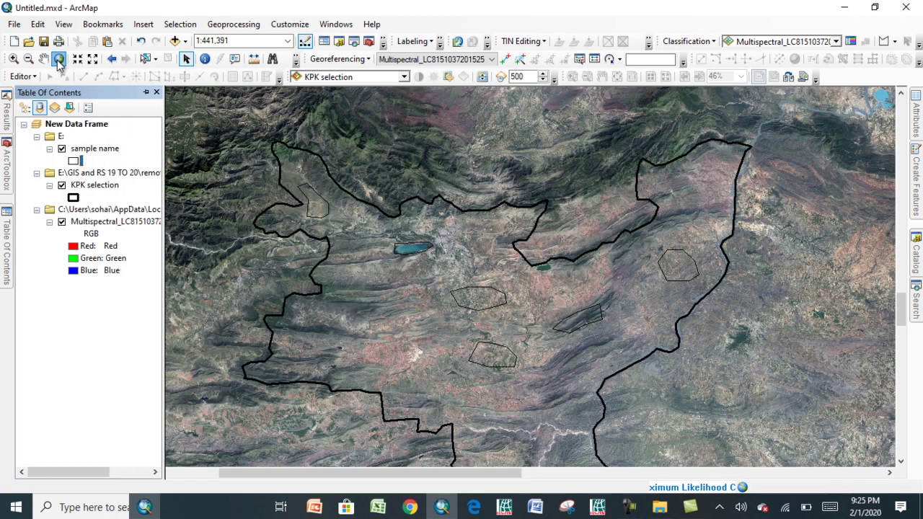
left_click(58, 60)
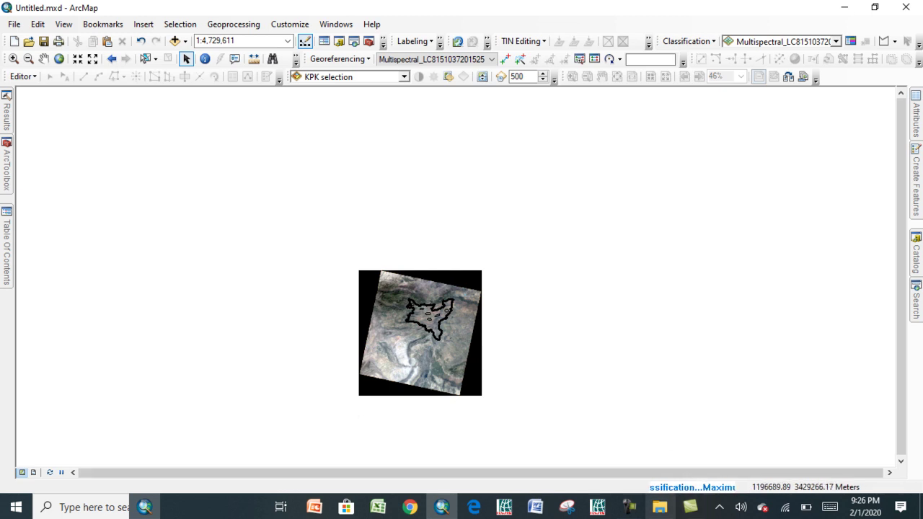
left_click(626, 507)
left_click(857, 436)
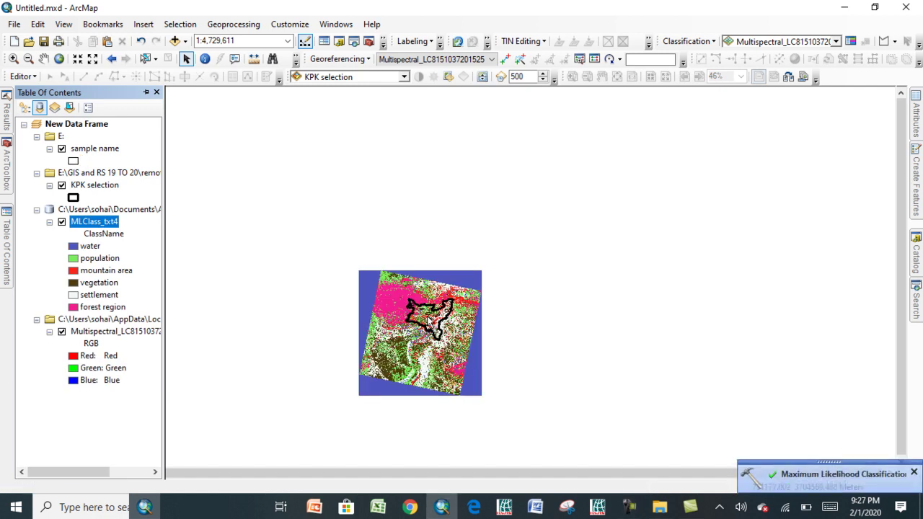
left_click(13, 58)
left_click(13, 58)
left_click_drag(344, 239, 481, 393)
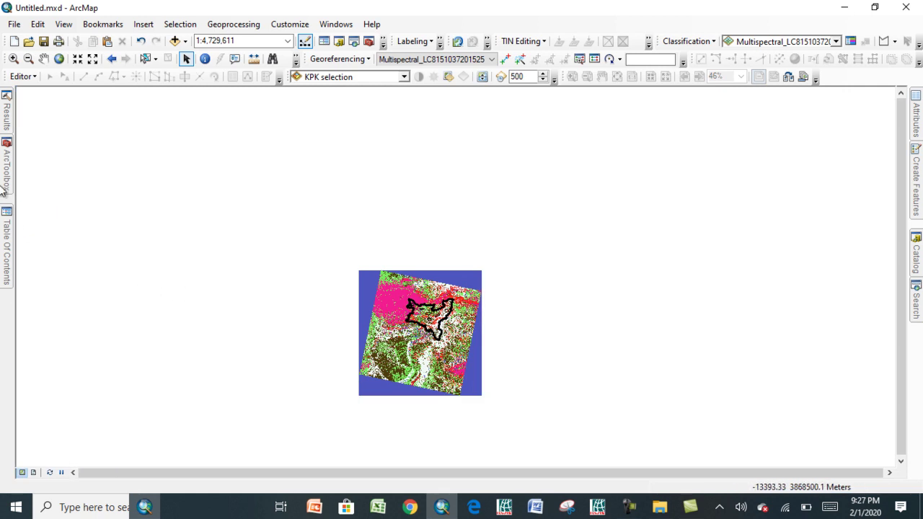
Open the Extract by Mask tool from the Extraction group of the Spatial Analyst tools
left_click(6, 160)
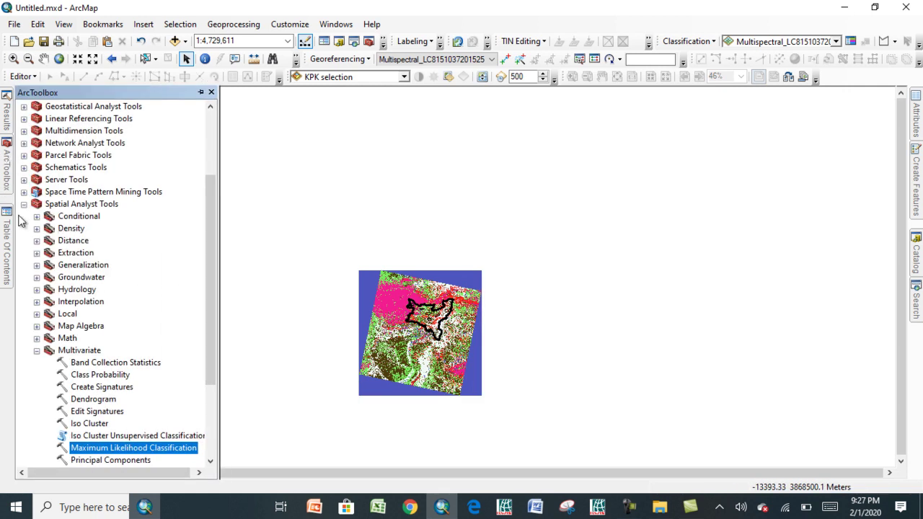
left_click(37, 351)
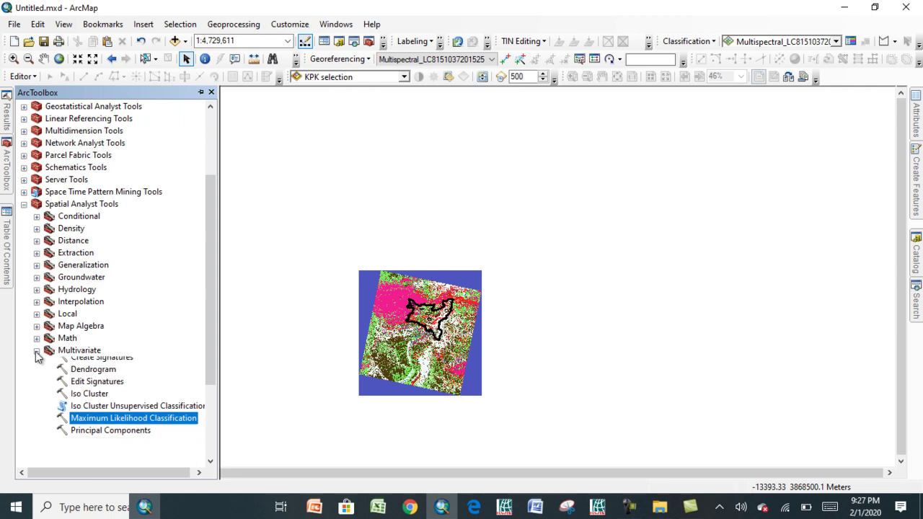
left_click(37, 253)
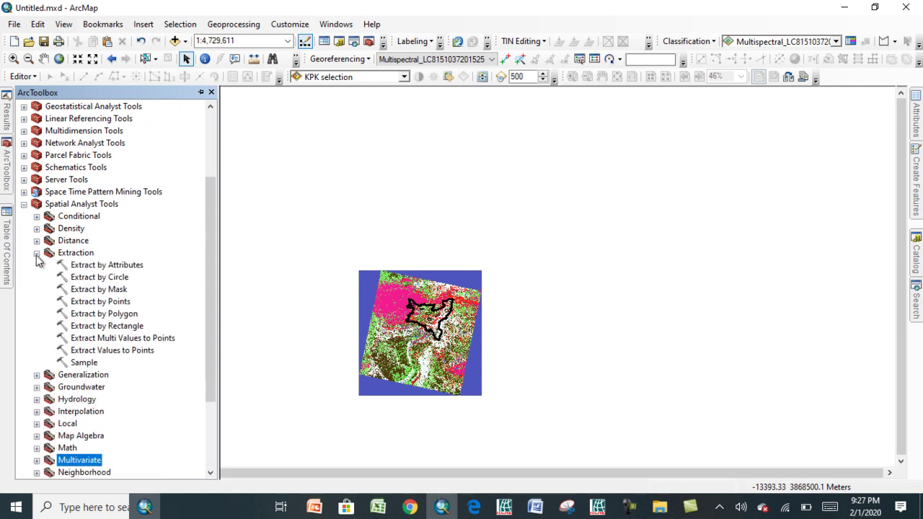
double_click(85, 290)
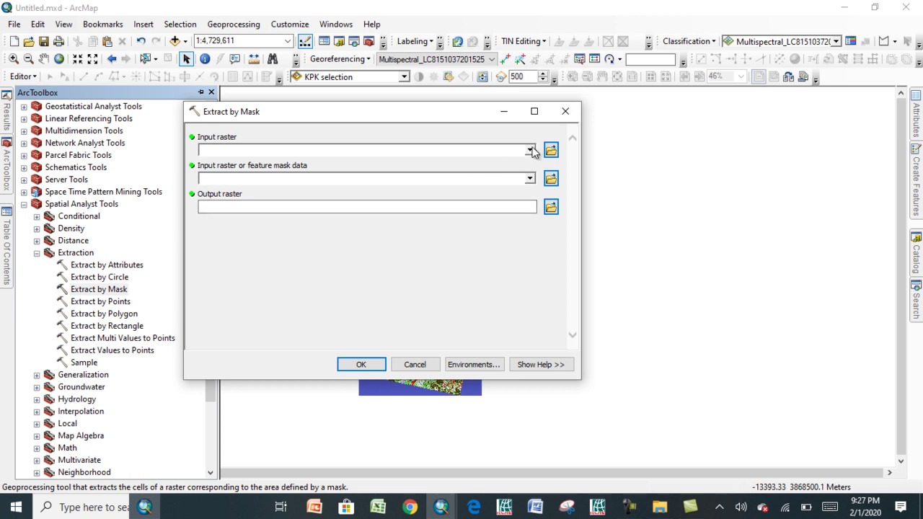
Extract the MLClass_txt4 raster by mask, using the KPK selection layer as the feature mask data
left_click(529, 150)
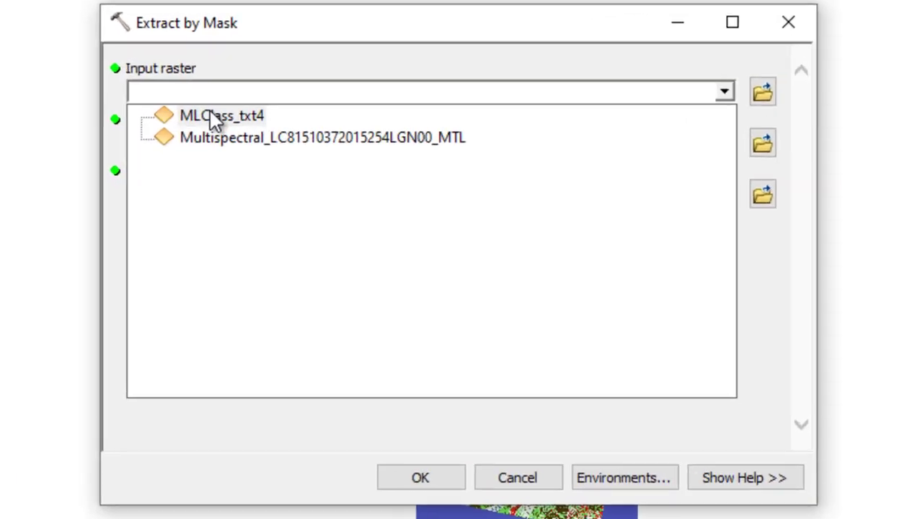
left_click(244, 160)
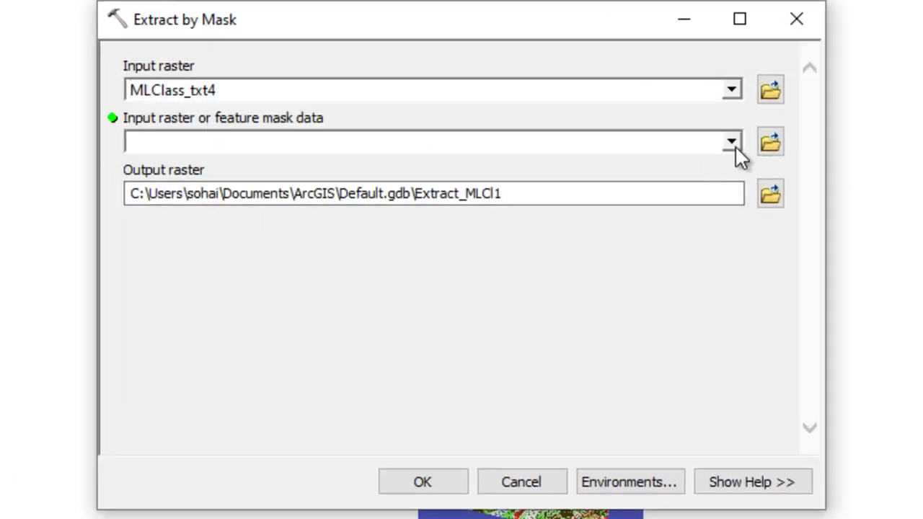
left_click(732, 144)
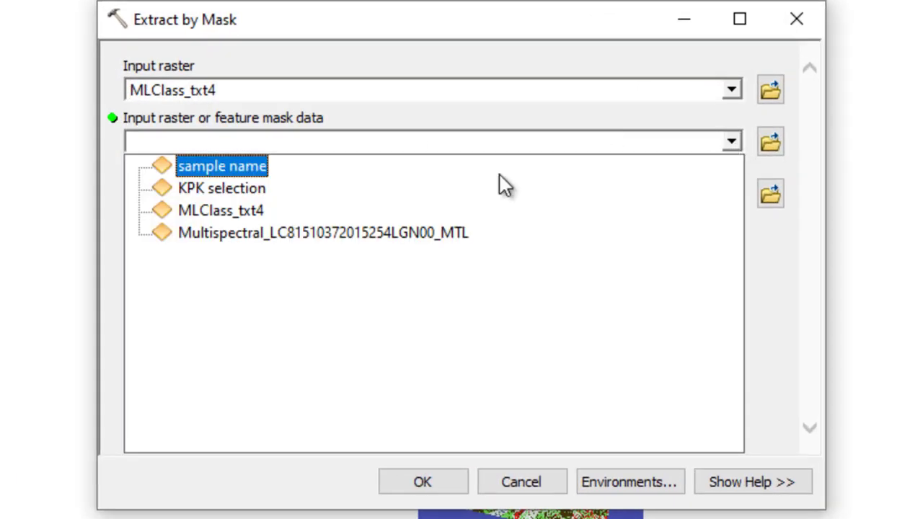
left_click(217, 186)
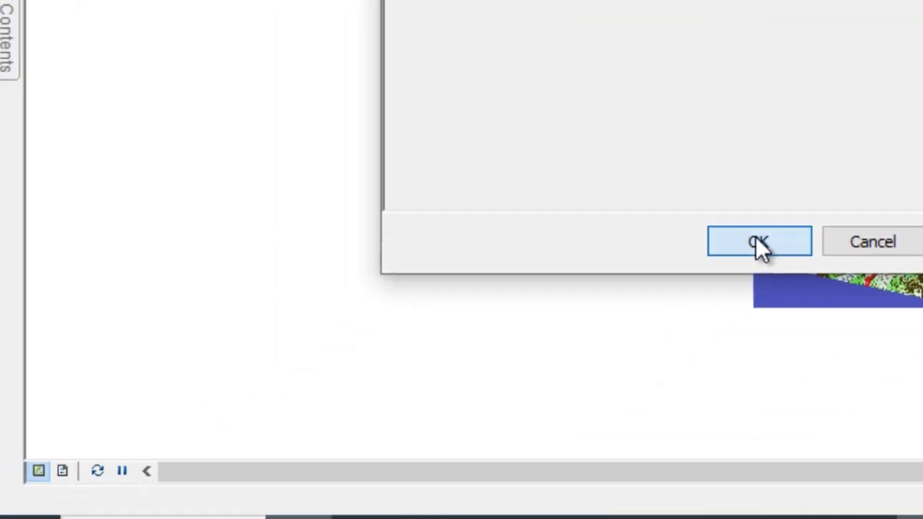
left_click(422, 478)
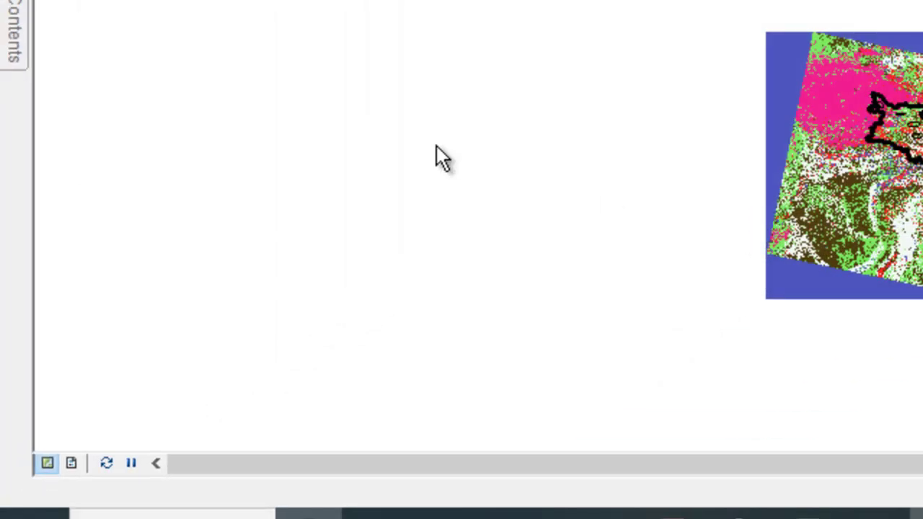
Hide the MLClass_txt4 layer and keep the Extract_MLCl1 layer displayed with the KPK selection boundary
mouse_move(13, 14)
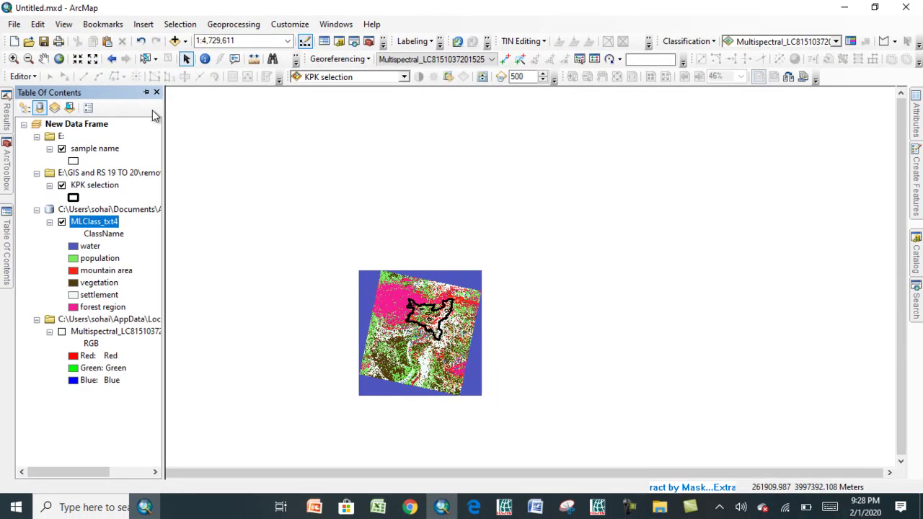
left_click(14, 58)
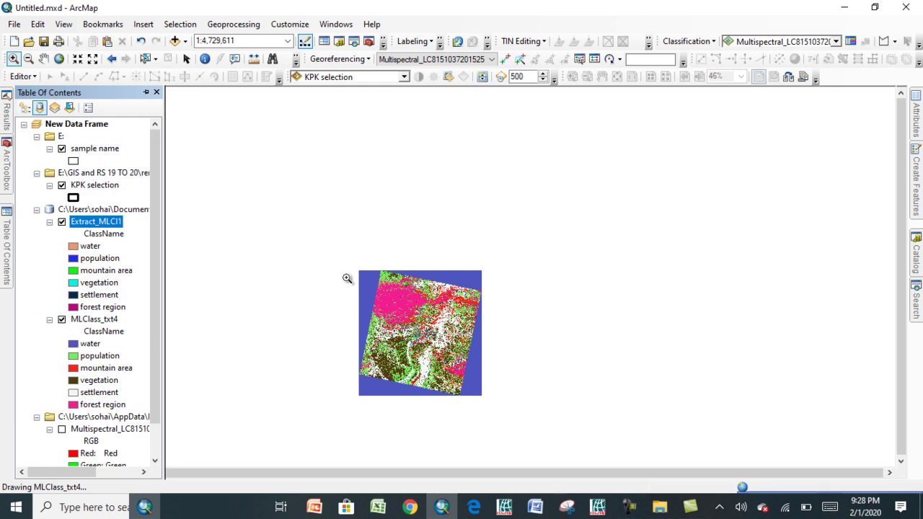
left_click_drag(346, 270, 474, 377)
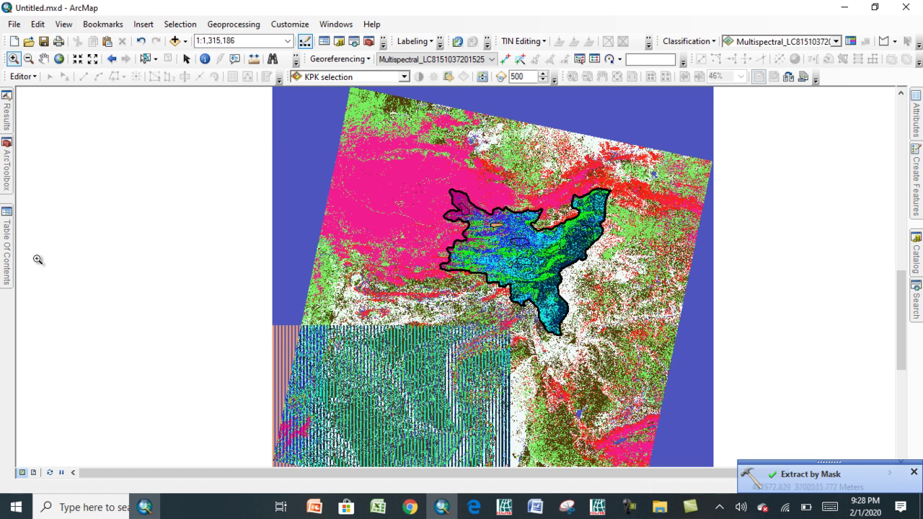
left_click(7, 175)
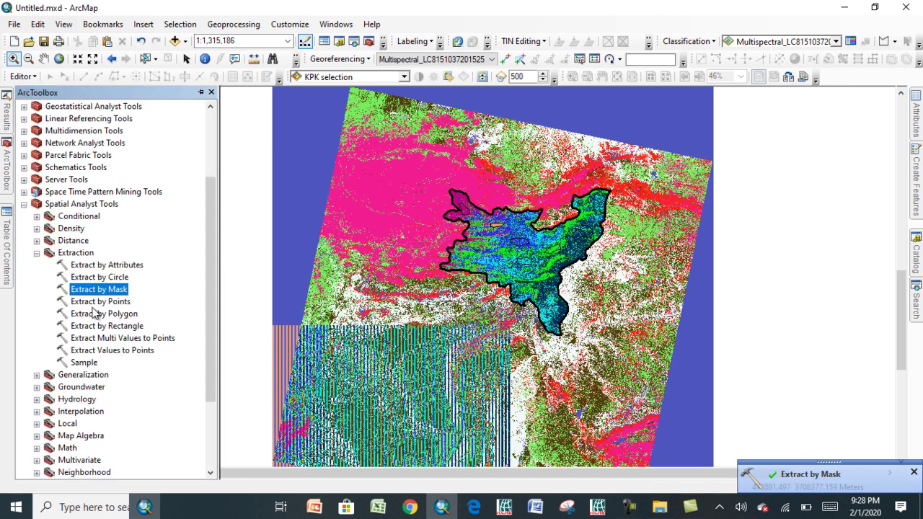
left_click(6, 227)
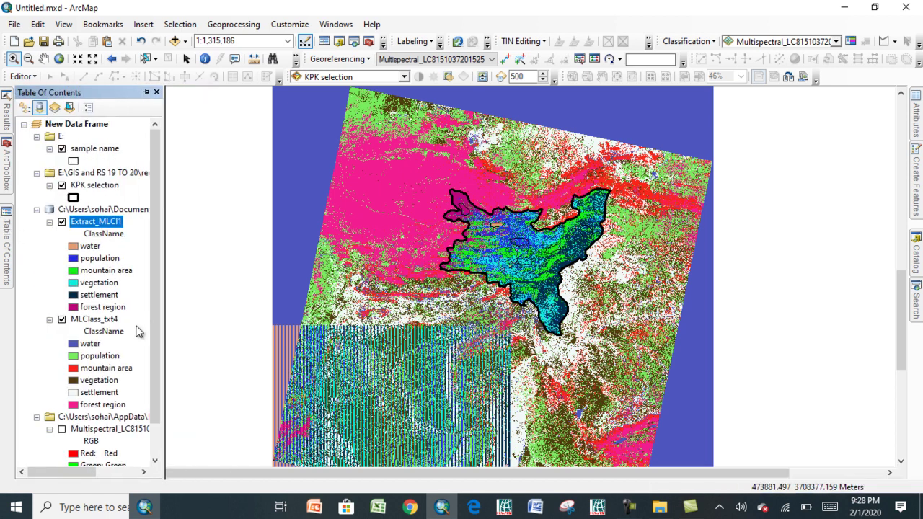
left_click(61, 319)
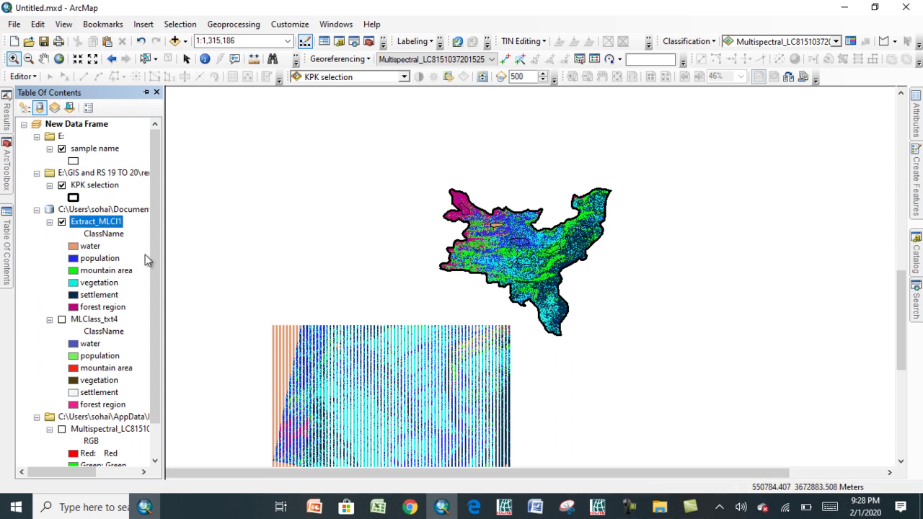
left_click(145, 93)
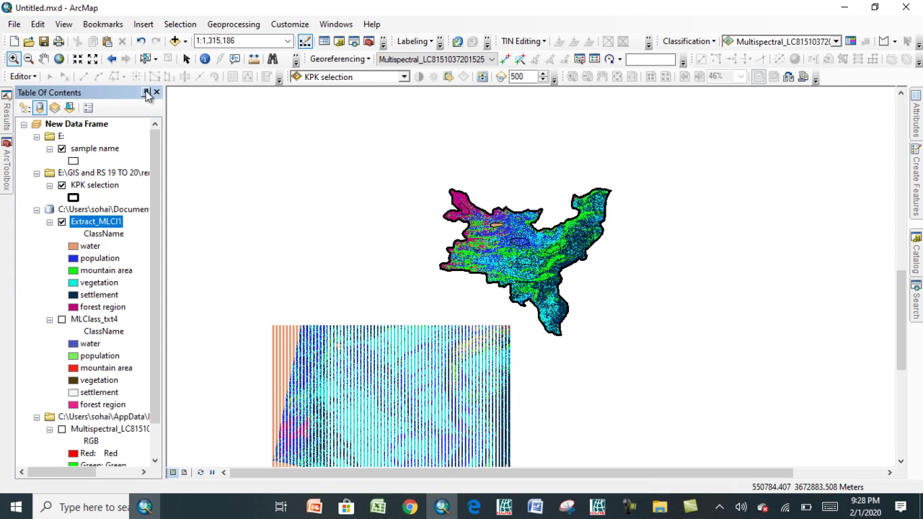
left_click(145, 94)
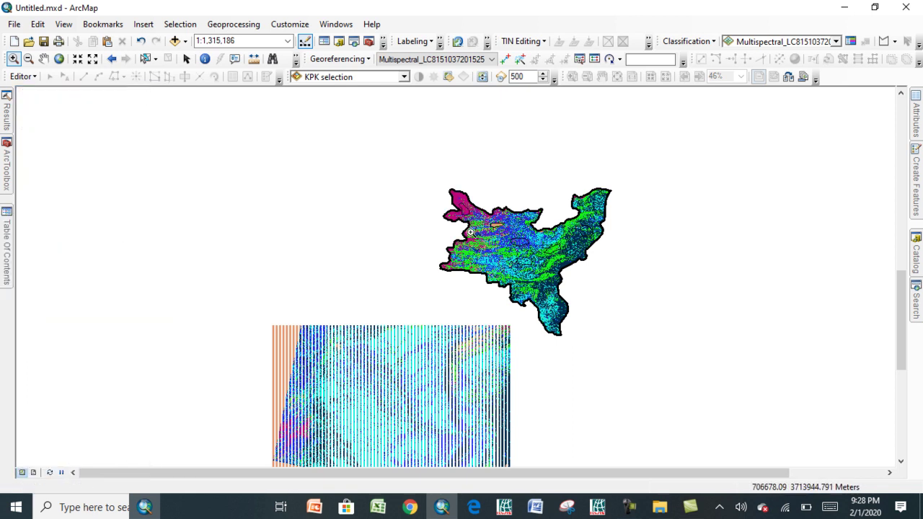
Change the fill color of the water class in the Extract_MLCl1 layer to bright blue
mouse_move(7, 240)
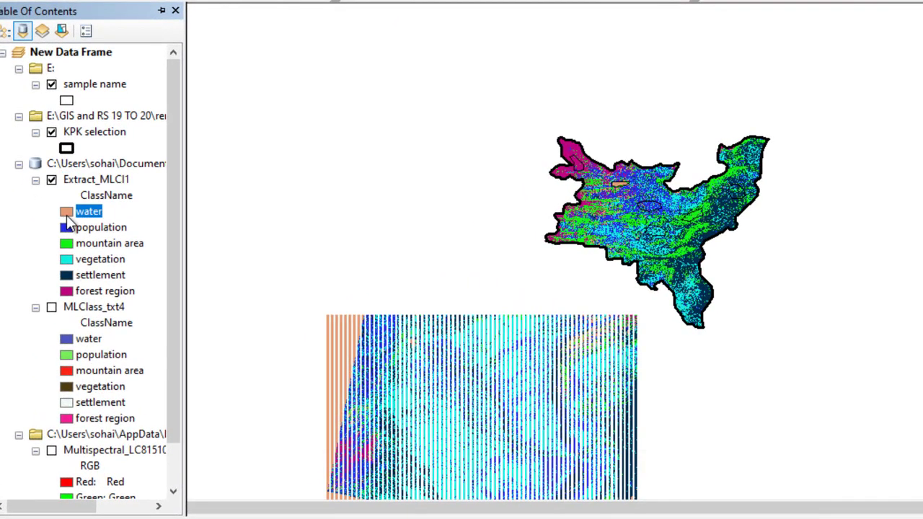
double_click(67, 217)
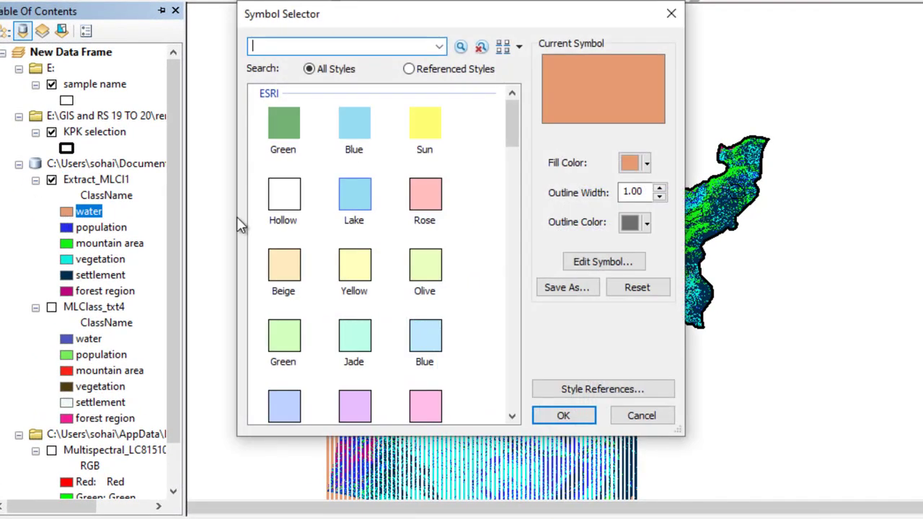
left_click(645, 163)
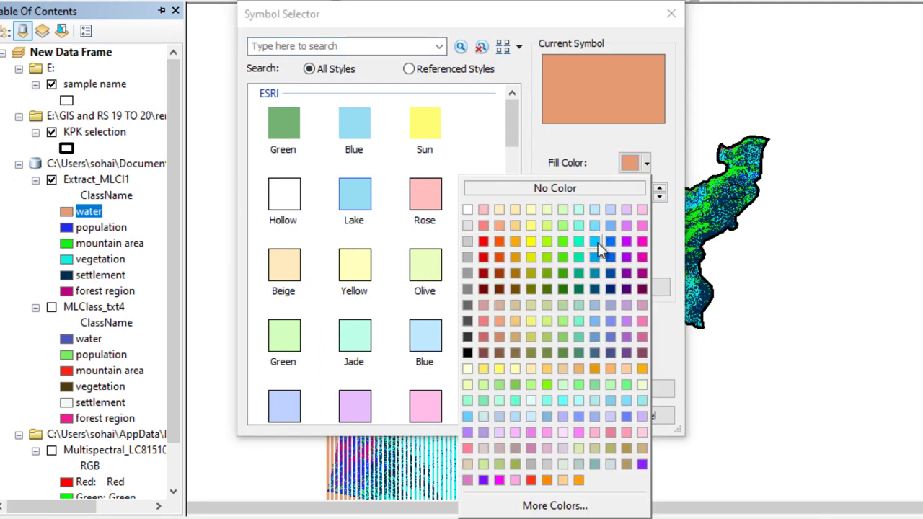
left_click(609, 259)
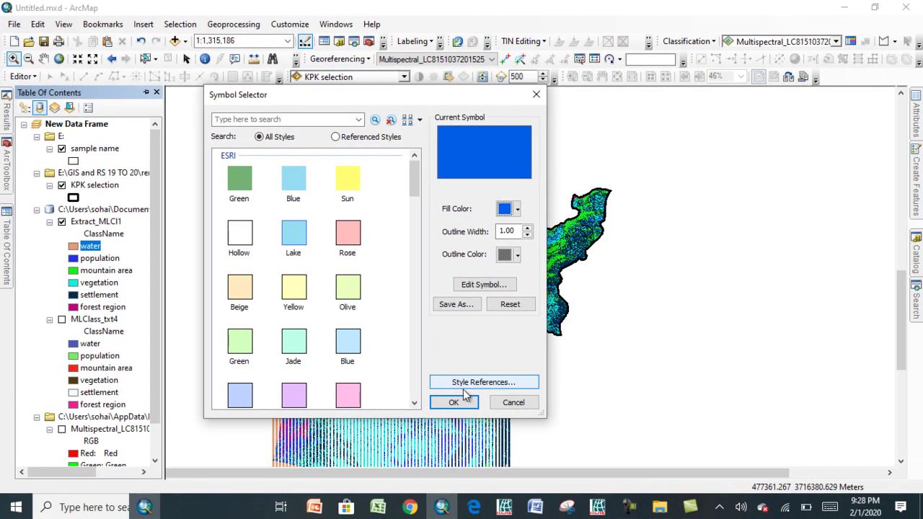
left_click(461, 400)
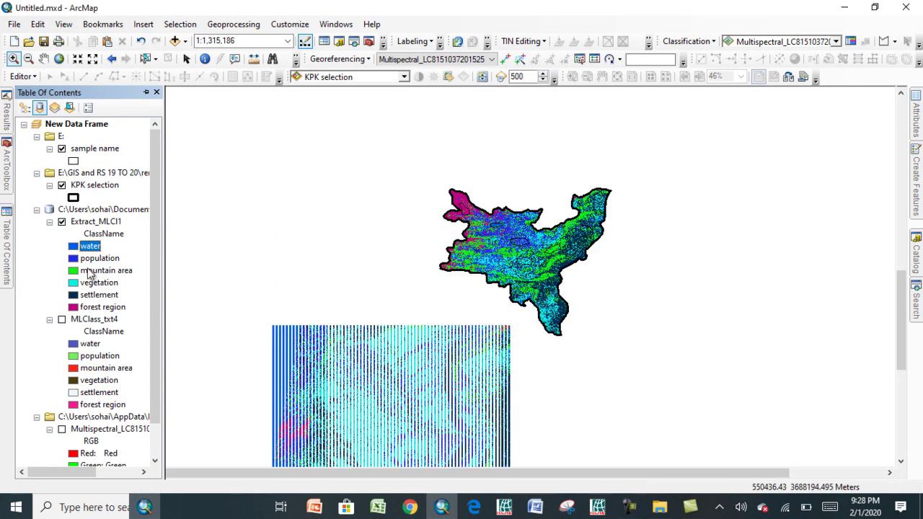
Change the fill color of the population class in the Extract_MLCl1 layer to Cherry Cola
left_click(73, 260)
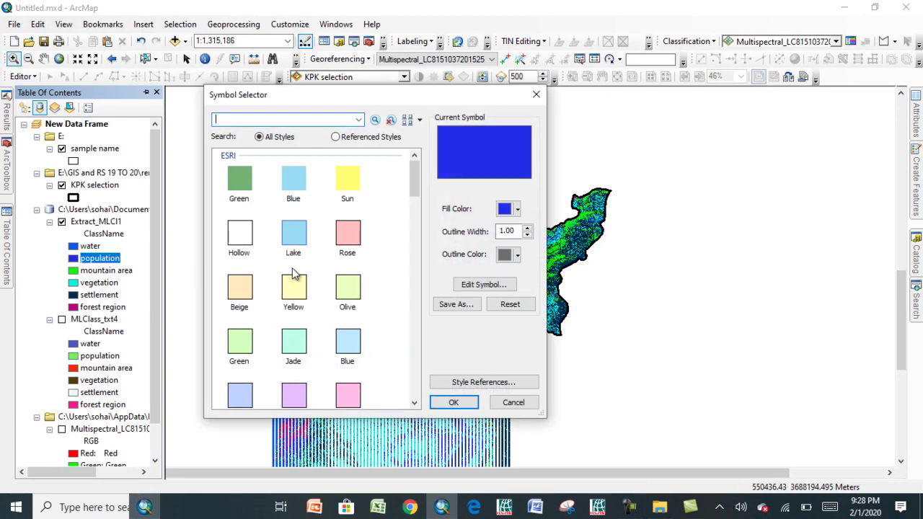
left_click(516, 209)
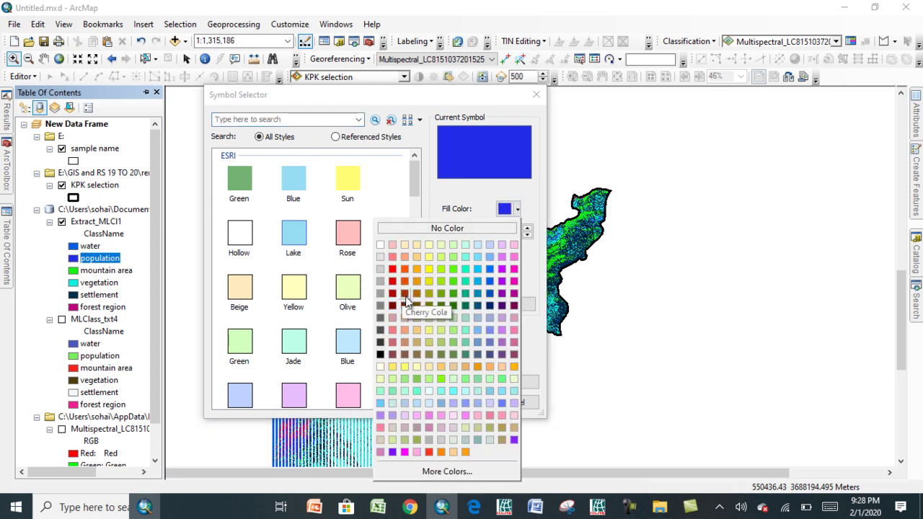
left_click(406, 296)
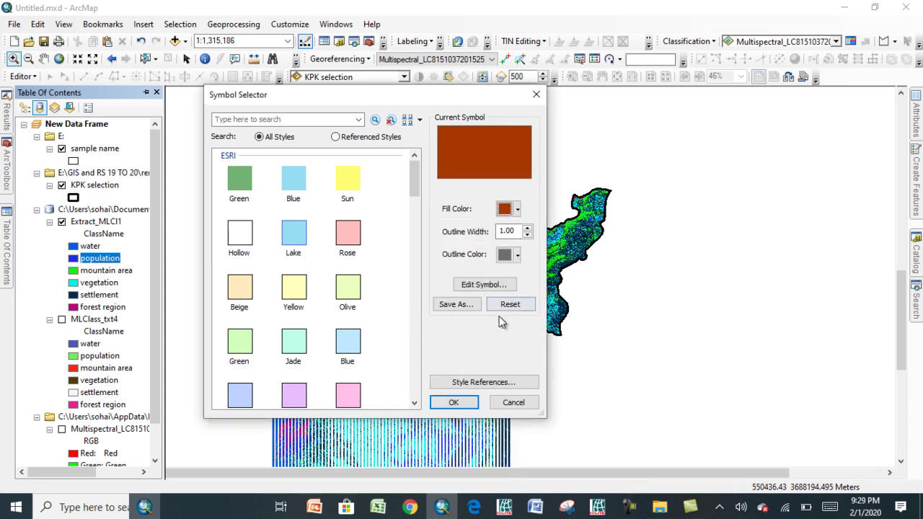
left_click(458, 403)
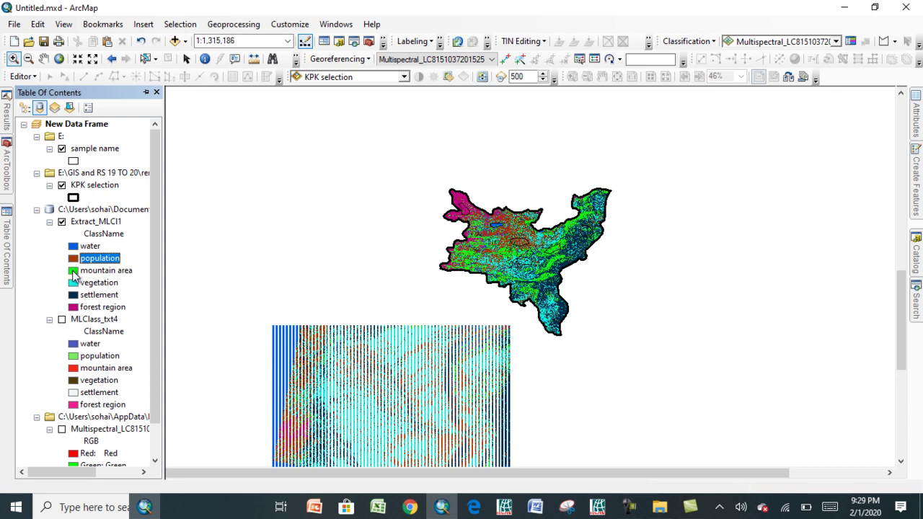
Change the fill color of the mountain area class in the Extract_MLCl1 layer to bright red
left_click(74, 272)
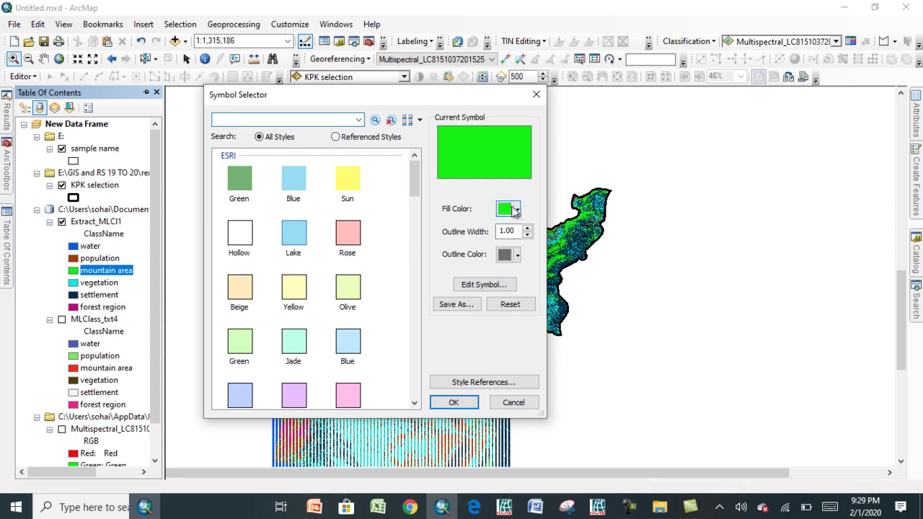
left_click(517, 209)
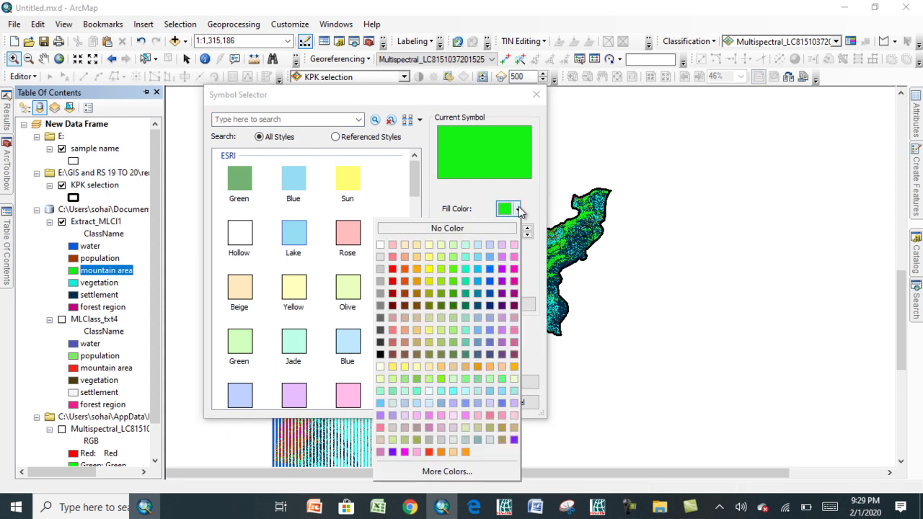
left_click(394, 270)
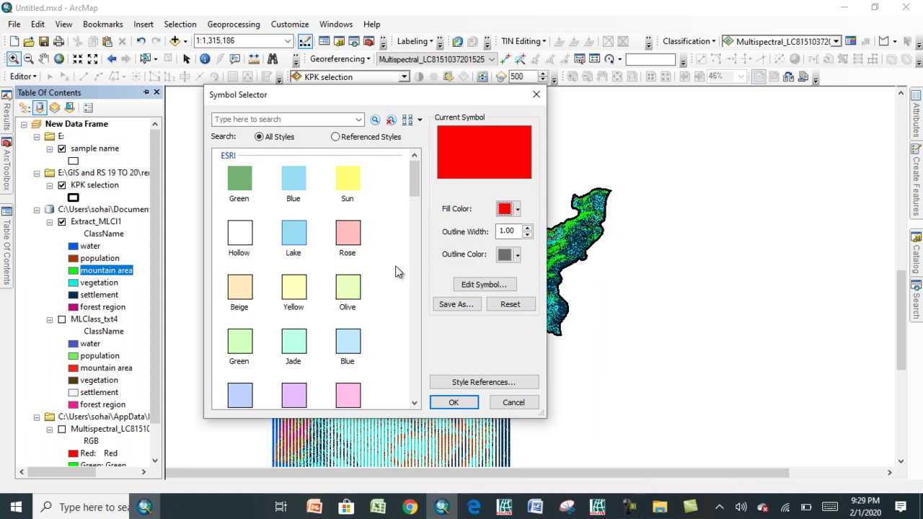
left_click(455, 402)
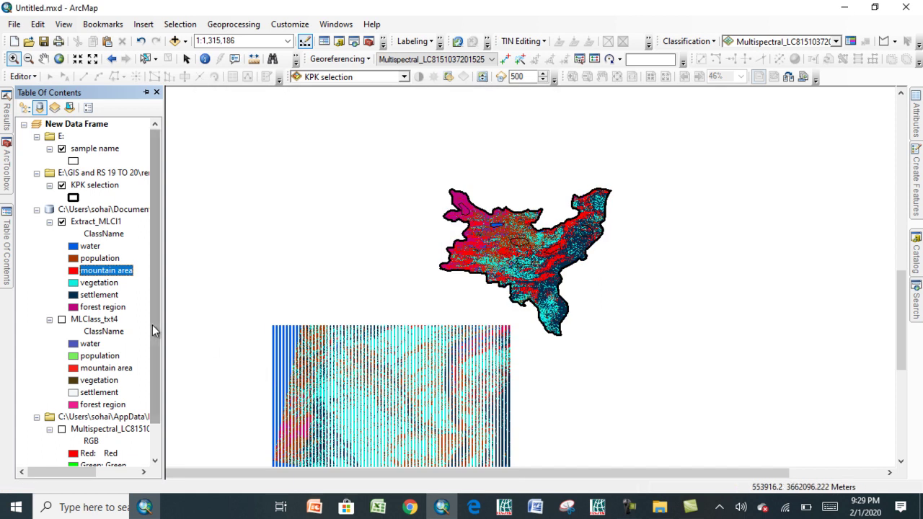
Change the fill color of the vegetation class in the Extract_MLCl1 layer to bright green
left_click(73, 285)
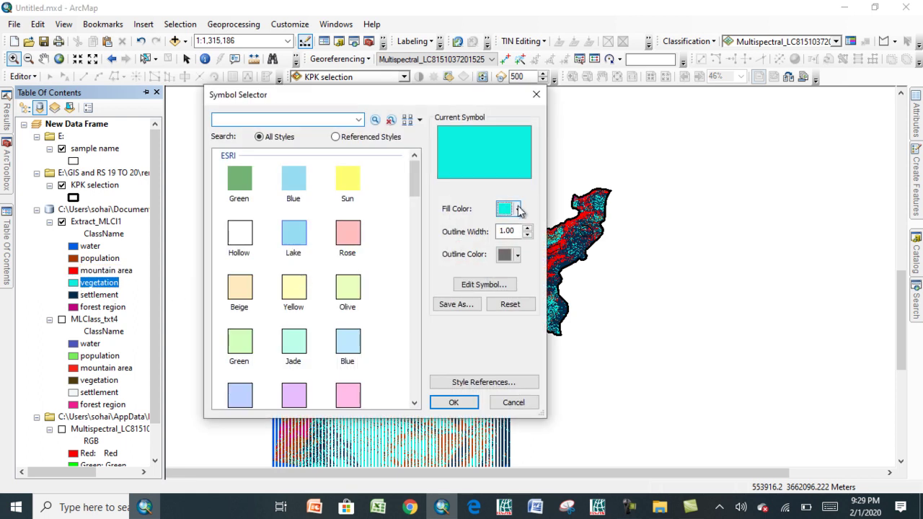
left_click(518, 209)
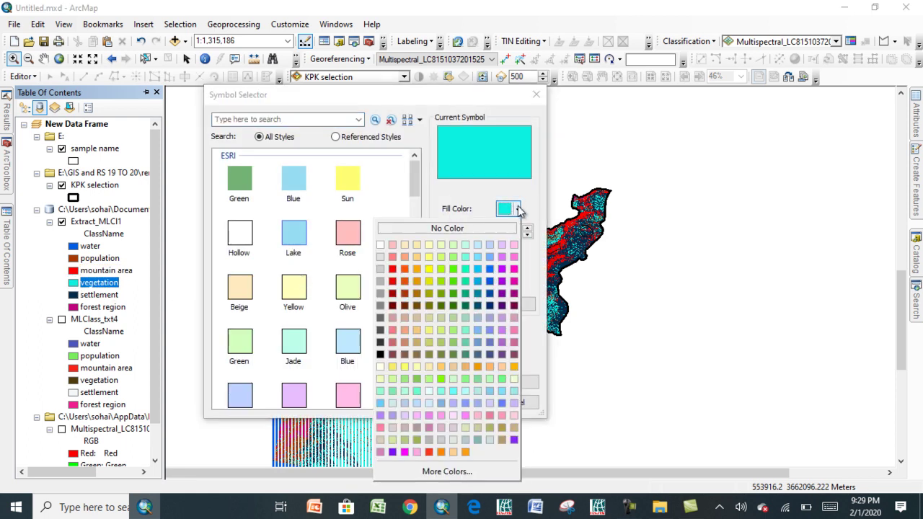
left_click(451, 268)
left_click(453, 401)
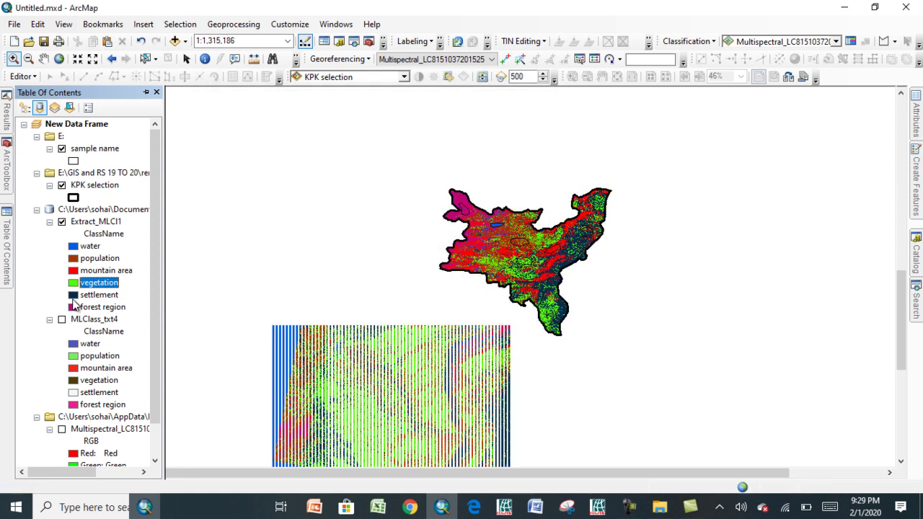
Change the fill color of the settlement class in the Extract_MLCl1 layer to a pale beige-yellow
double_click(73, 295)
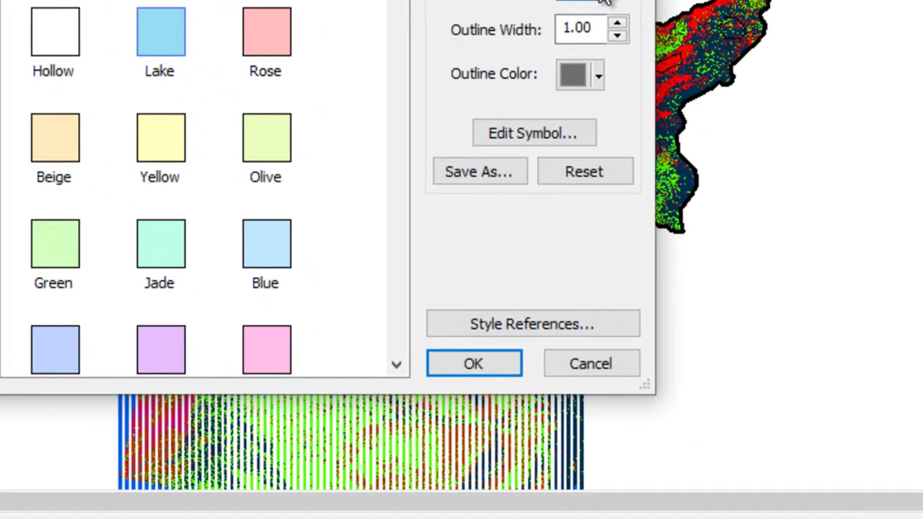
left_click(517, 209)
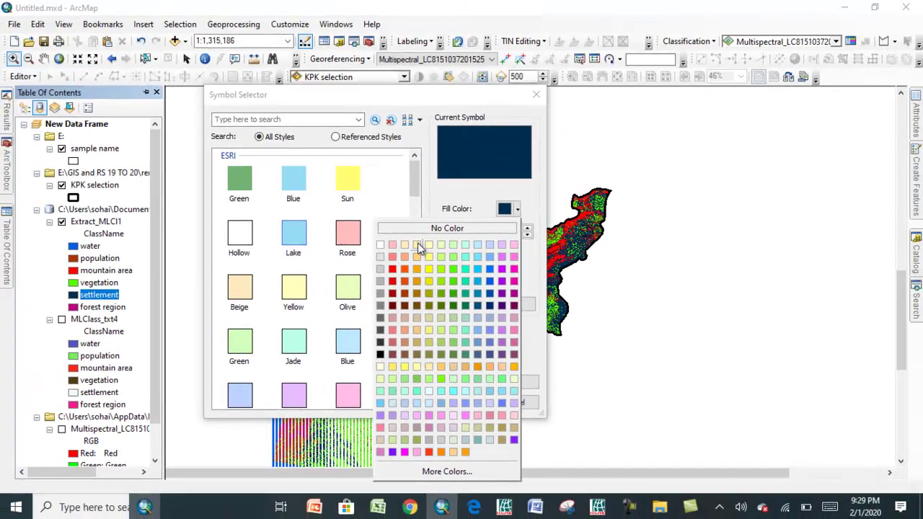
left_click(401, 52)
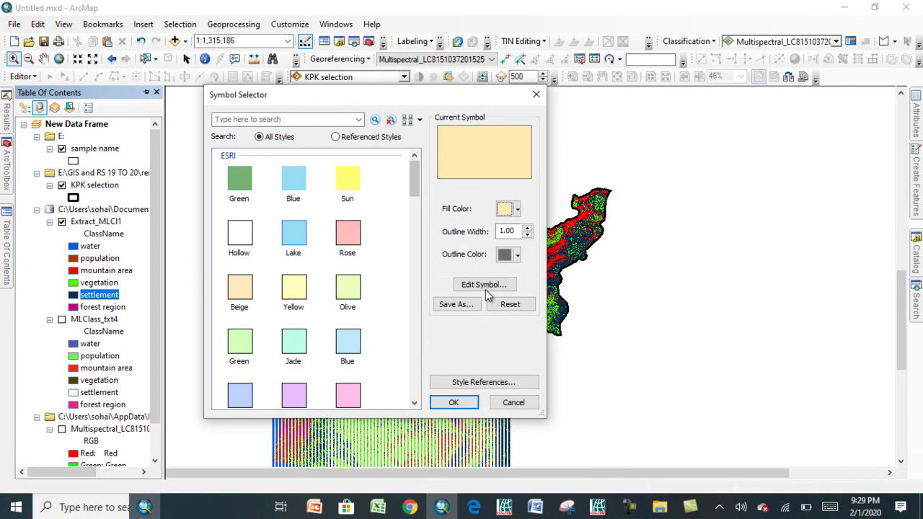
left_click(461, 401)
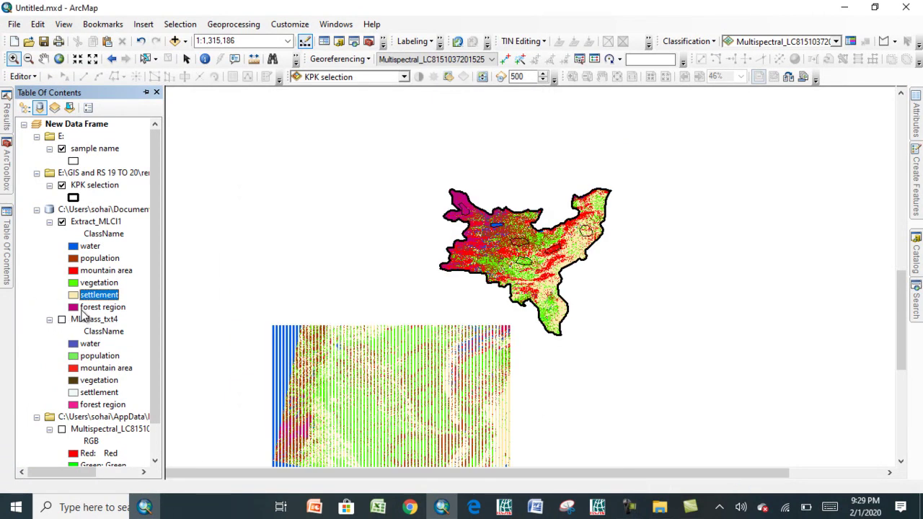
Change the fill color of the forest region class in the Extract_MLCl1 layer to dark green
left_click(73, 307)
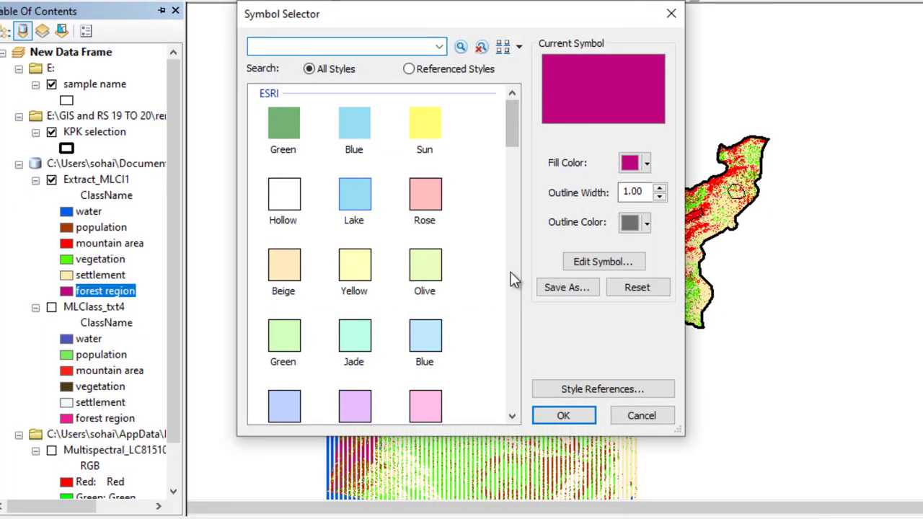
left_click(647, 164)
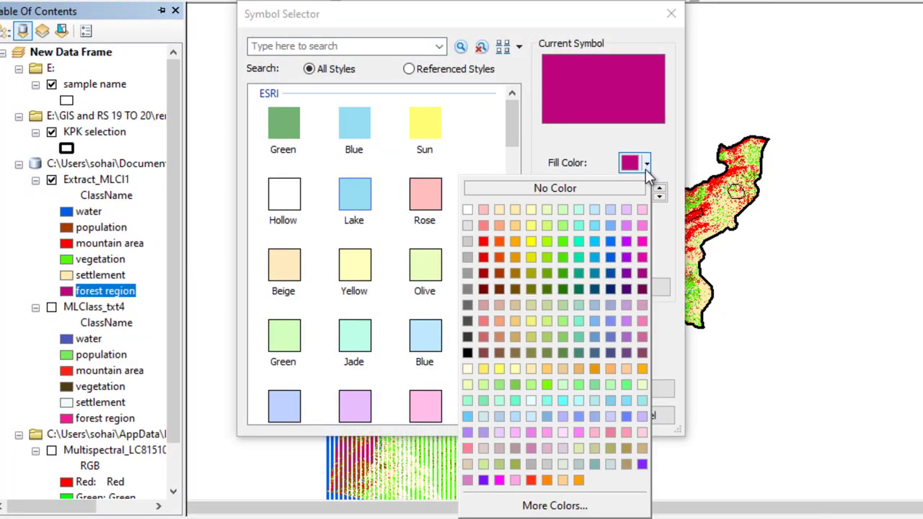
left_click(564, 287)
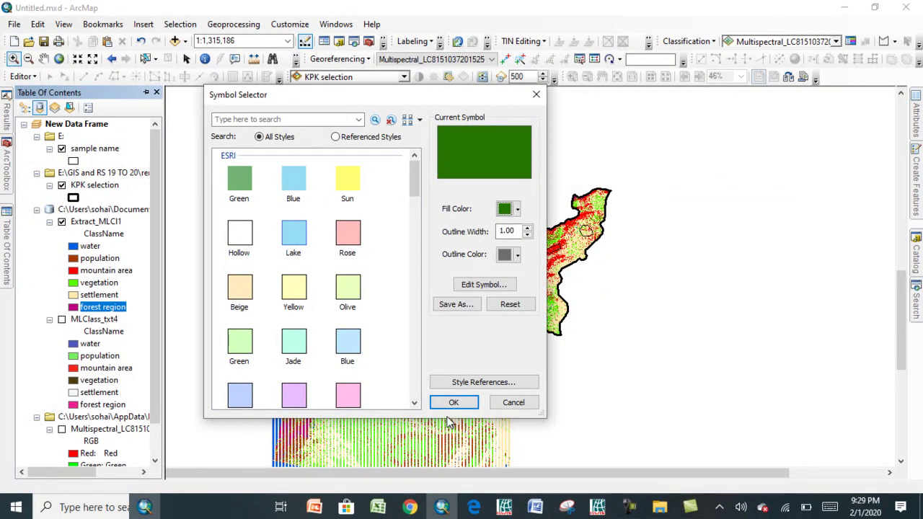
left_click(454, 403)
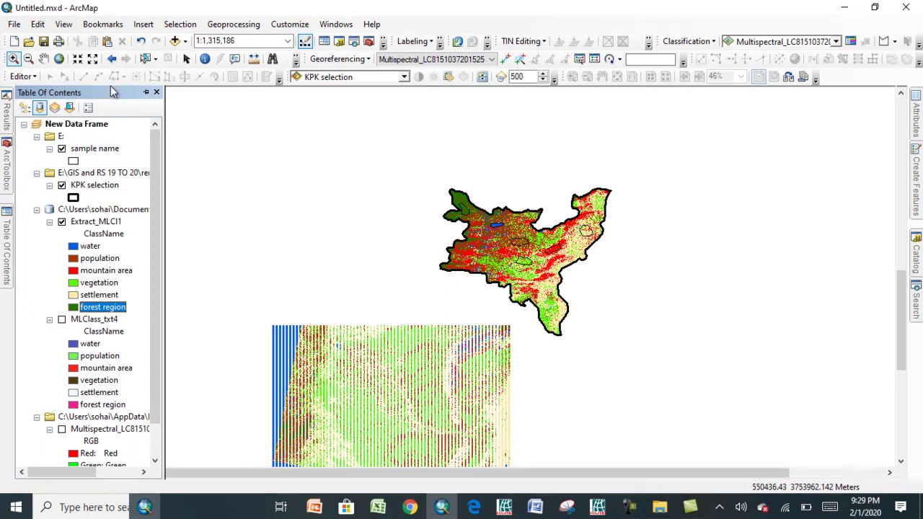
Collapse the table of contents to free up space and switch the map to layout view
left_click(146, 92)
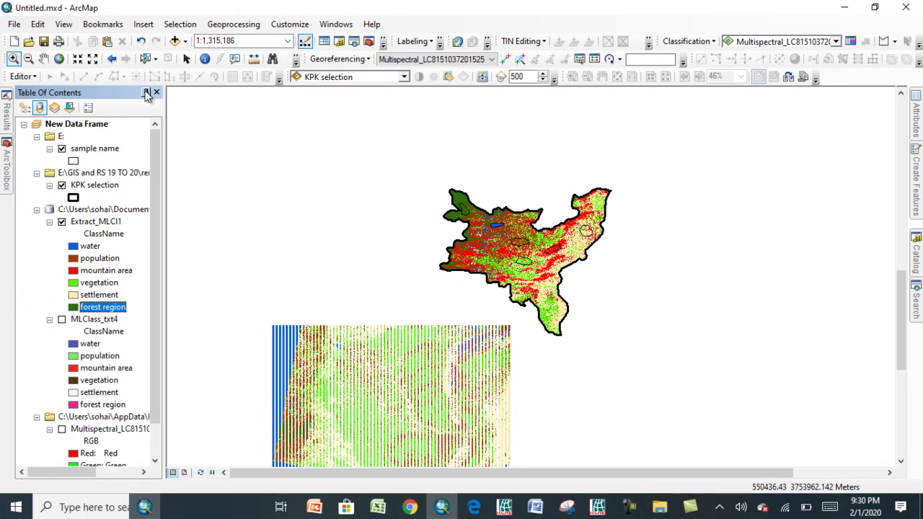
left_click(147, 93)
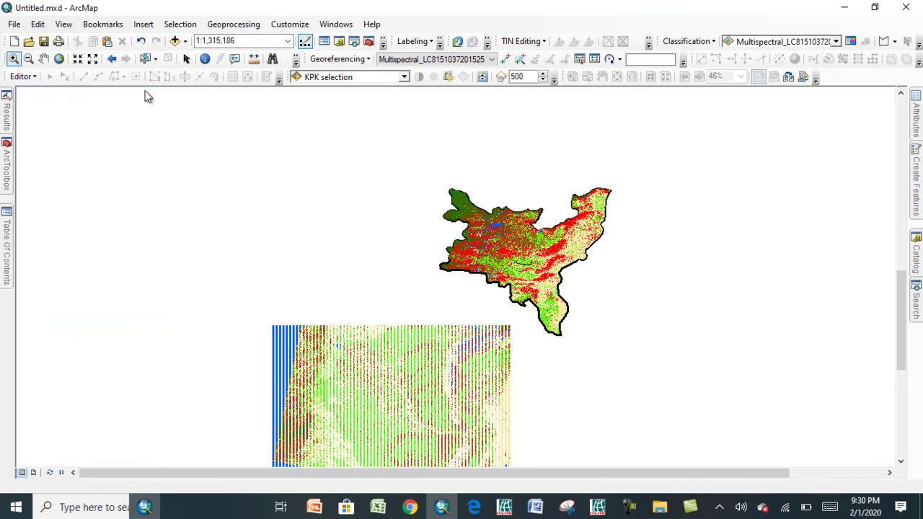
left_click(33, 473)
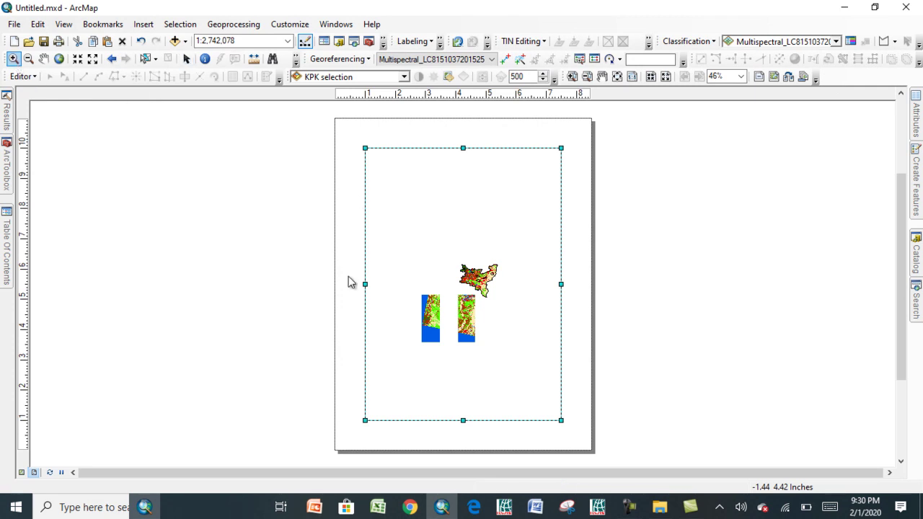
Enlarge the classified district in the layout's data frame, setting the map scale to 1:750,000
left_click(480, 279)
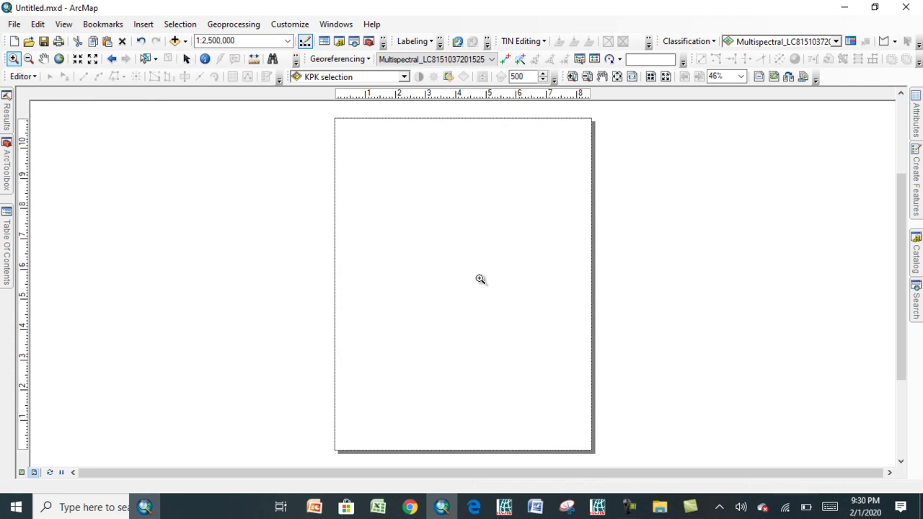
left_click(480, 279)
left_click(480, 278)
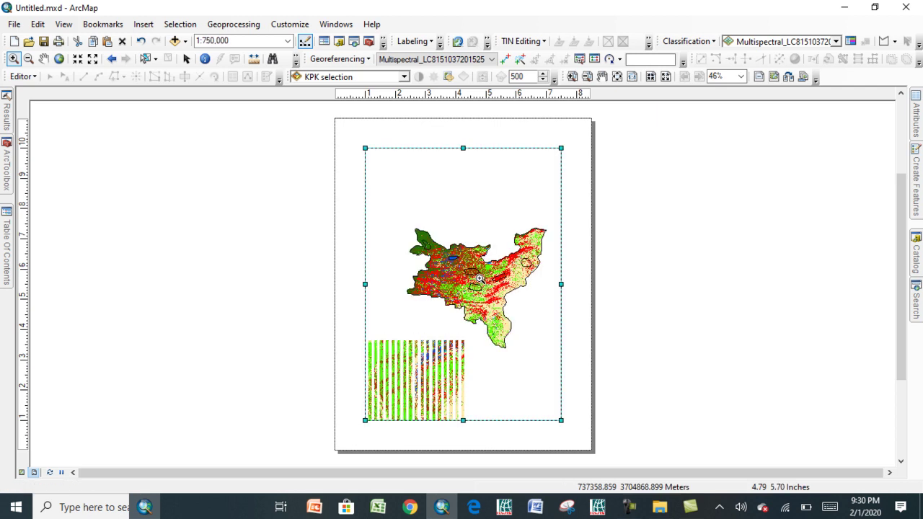
left_click(479, 278)
left_click(480, 278)
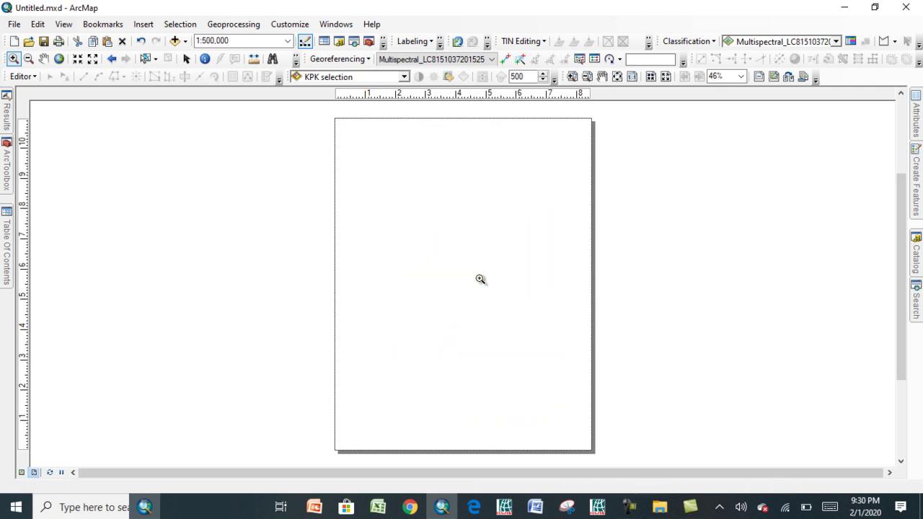
left_click(480, 278)
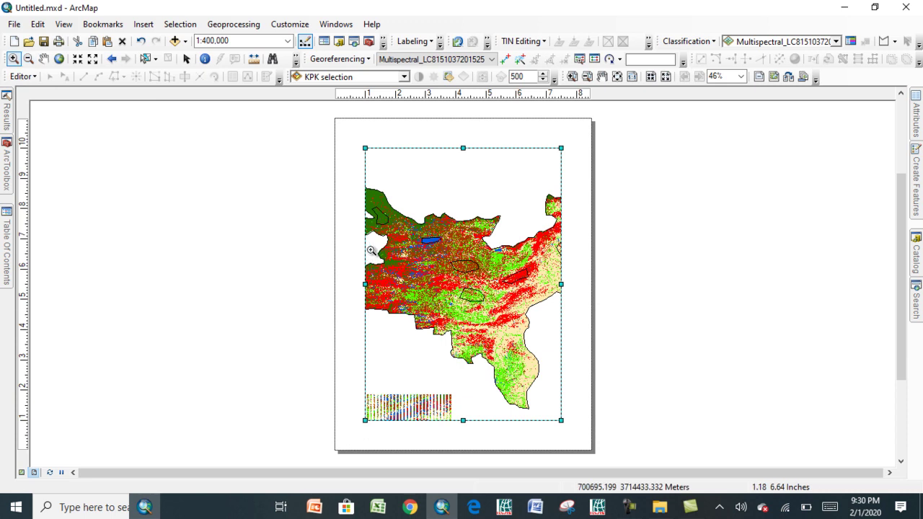
left_click(29, 59)
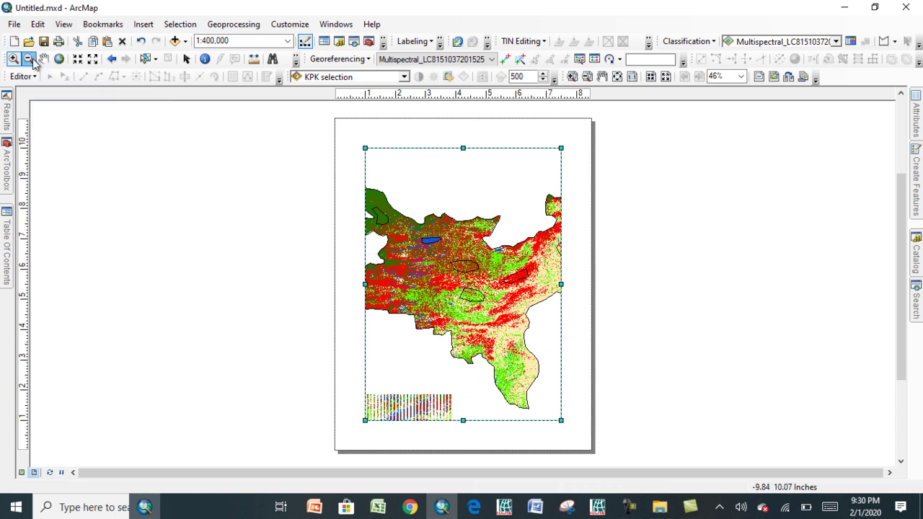
left_click(445, 274)
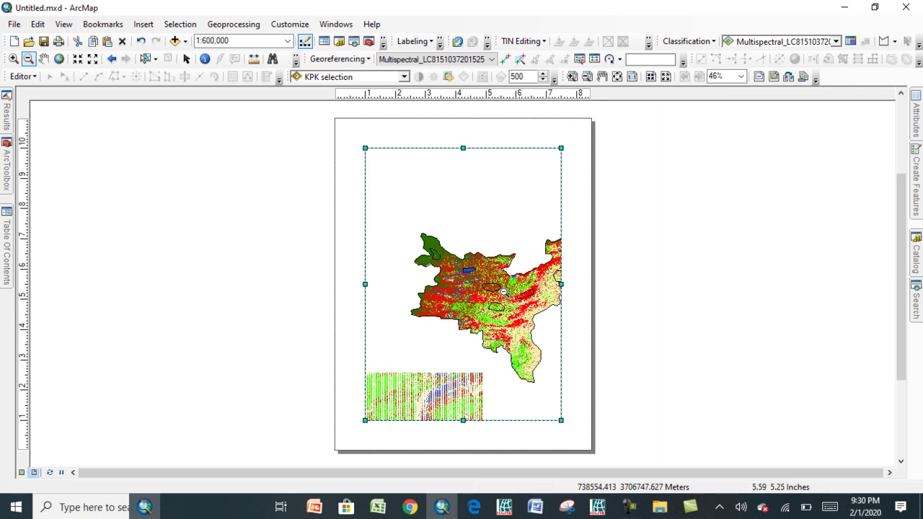
left_click(503, 291)
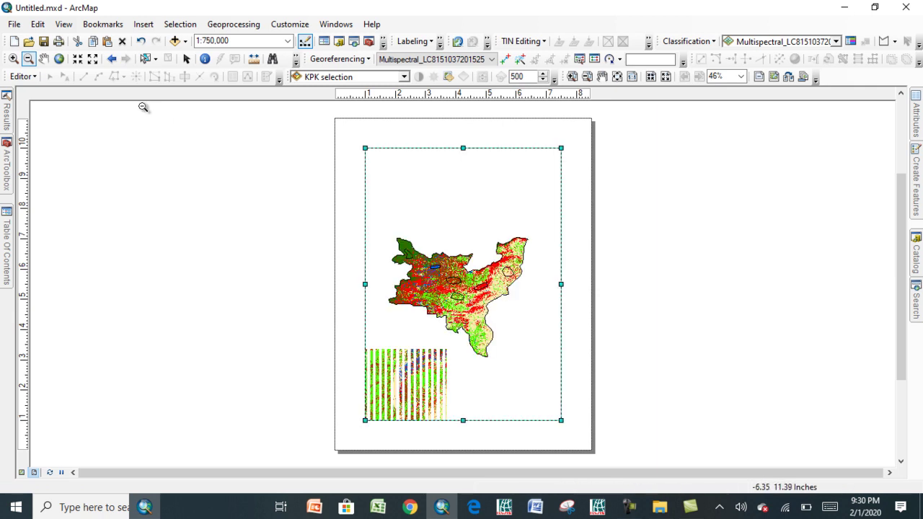
Pan the map upward inside the data frame so the district sits in the frame's upper half
left_click(44, 59)
left_click(44, 59)
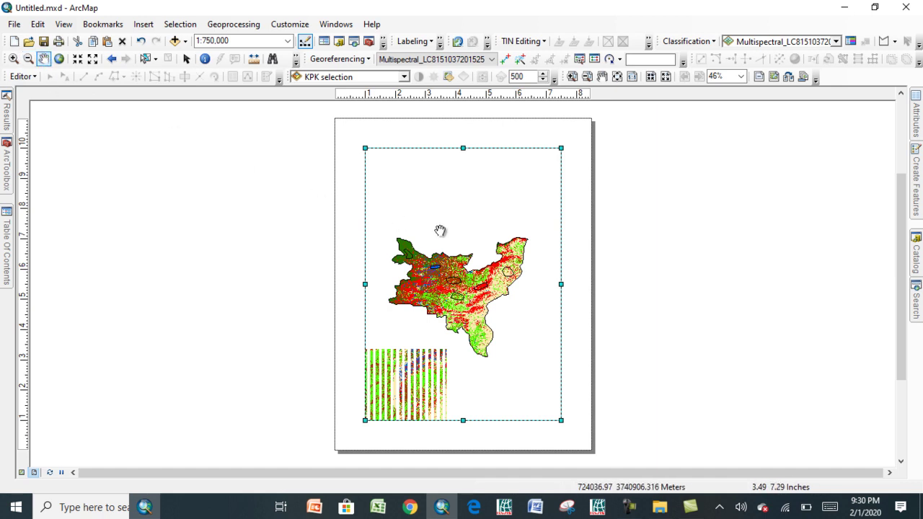
left_click_drag(445, 285, 451, 243)
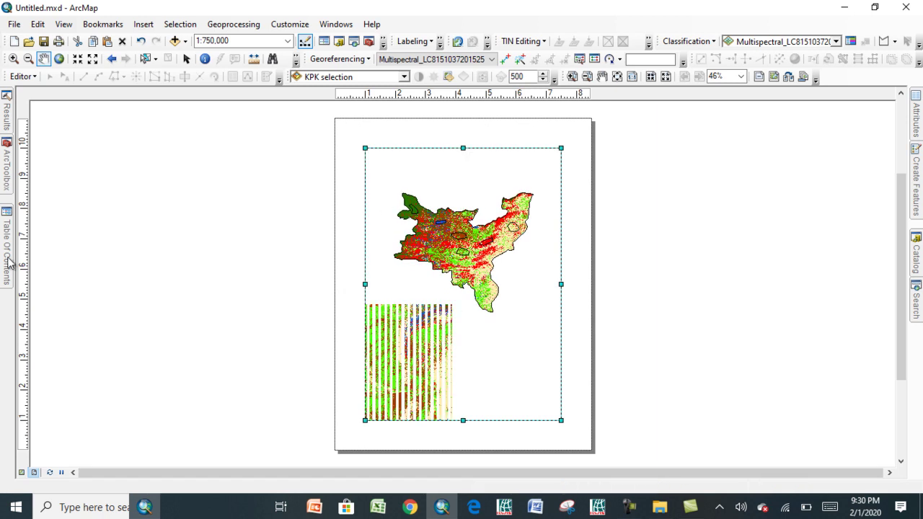
Turn off the sample name and KPK selection layers, keeping only the Extract_MLCl1 layer displayed
mouse_move(9, 263)
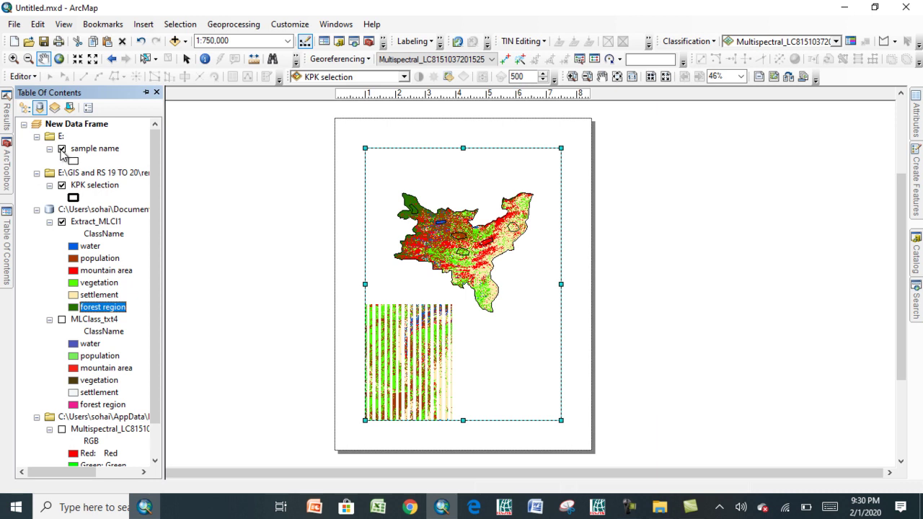
left_click(62, 148)
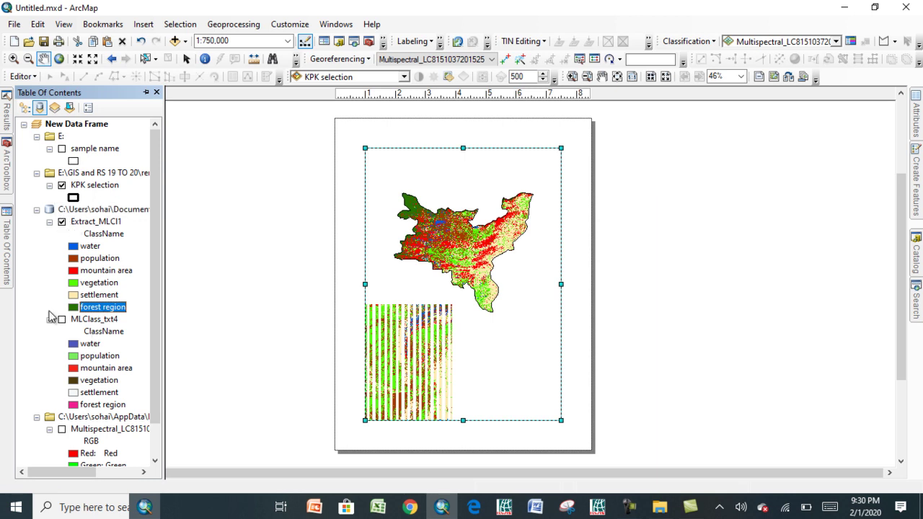
left_click(62, 185)
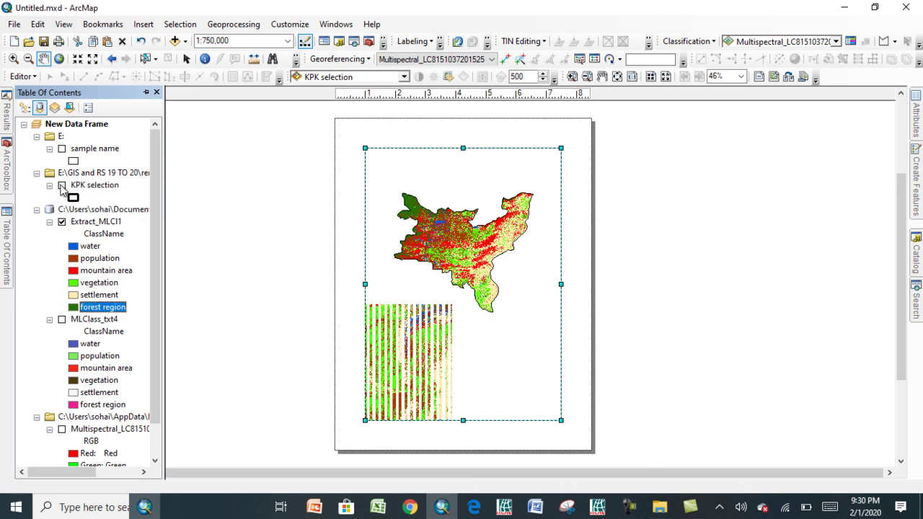
Insert a legend for the Extract_MLCl1 classes and move it into the data frame's lower-right corner
left_click(144, 27)
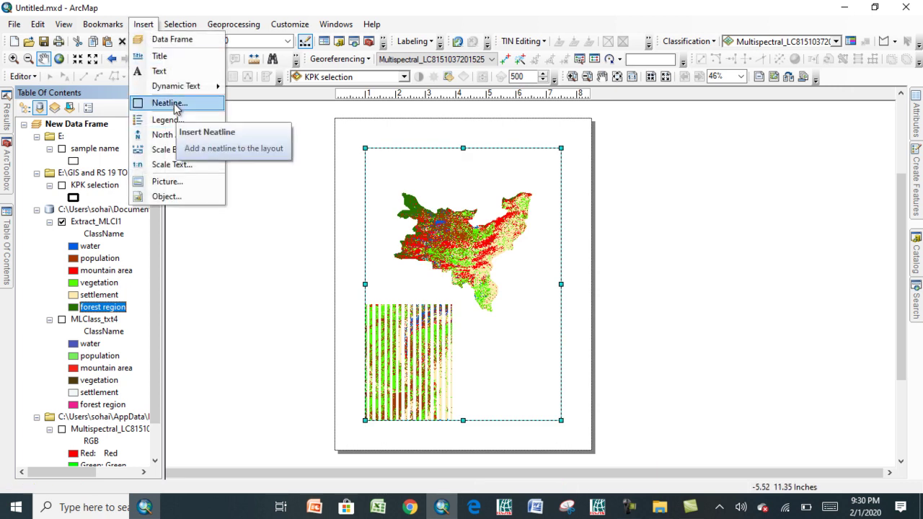
left_click(166, 119)
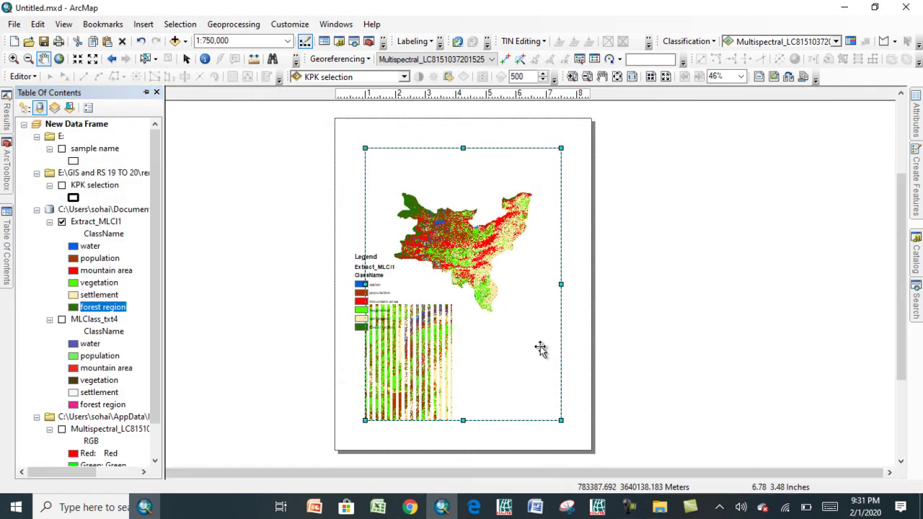
left_click(379, 281)
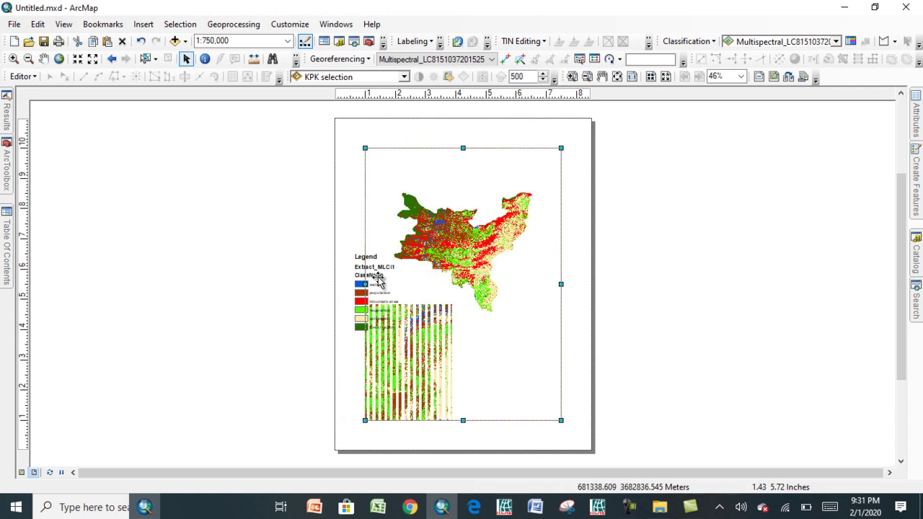
left_click_drag(379, 281, 521, 374)
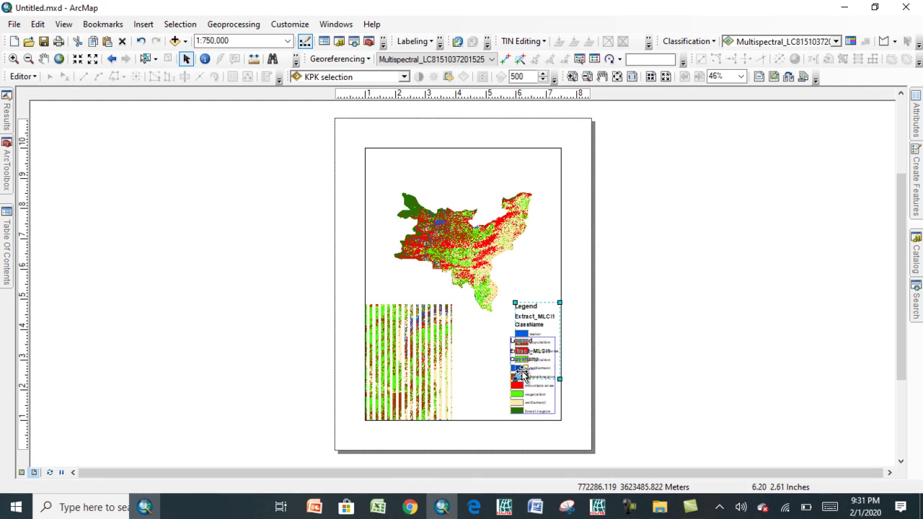
Enlarge the legend within the data frame's lower-right corner, extending it up to the district's southern tip
left_click(487, 309)
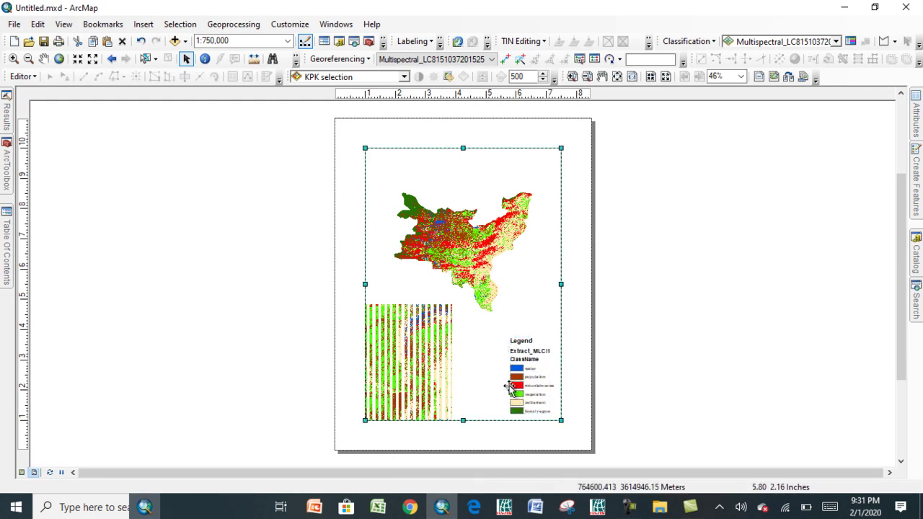
left_click(516, 353)
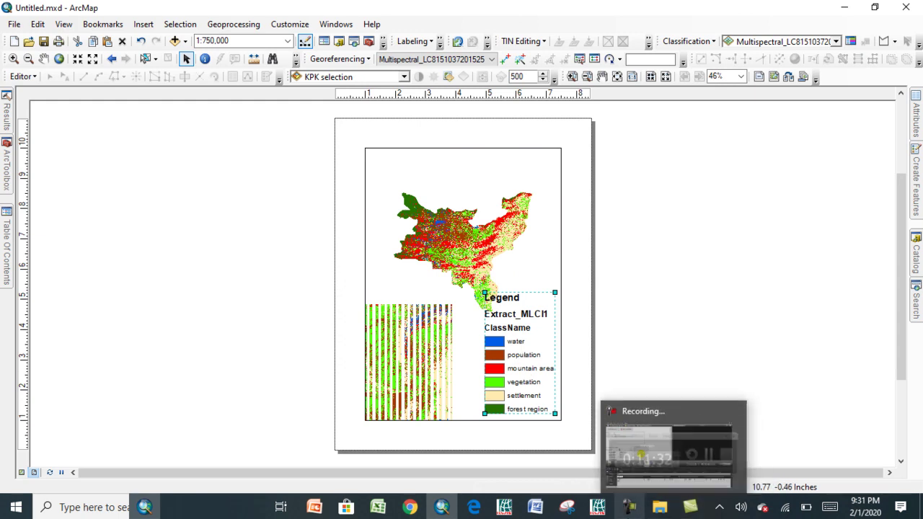
left_click(639, 446)
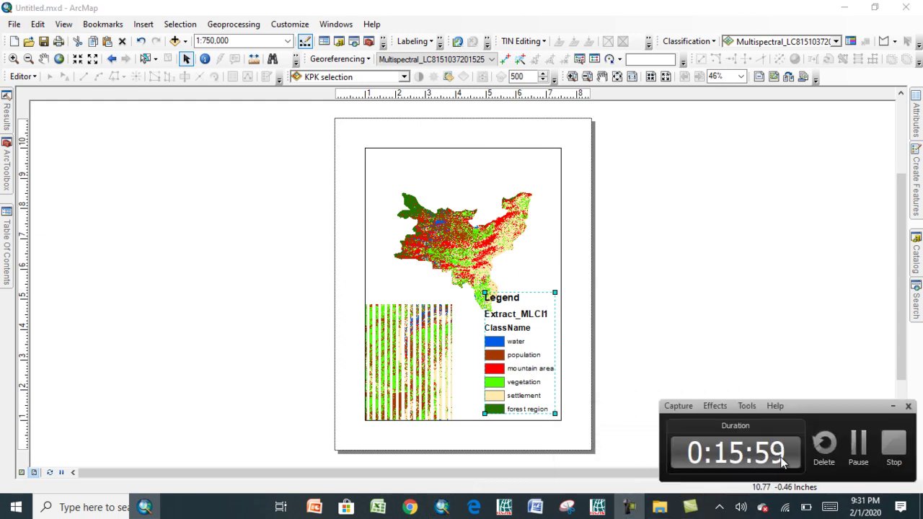